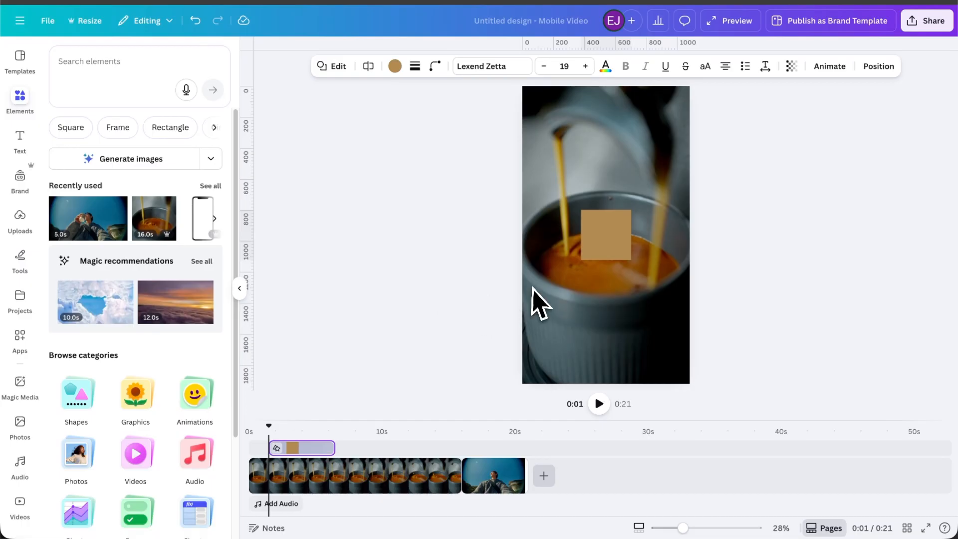
Recolor the square on the coffee video page white
left_click(621, 253)
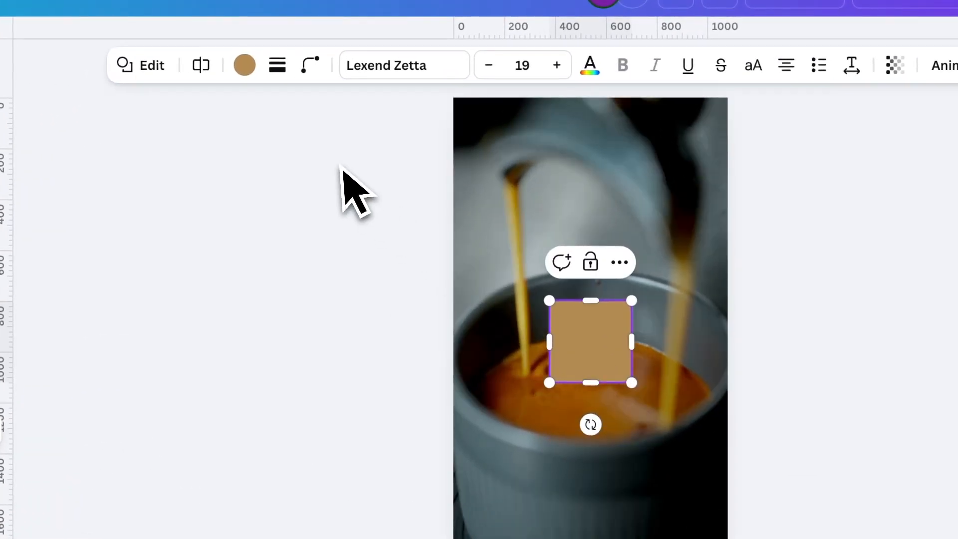
left_click(244, 65)
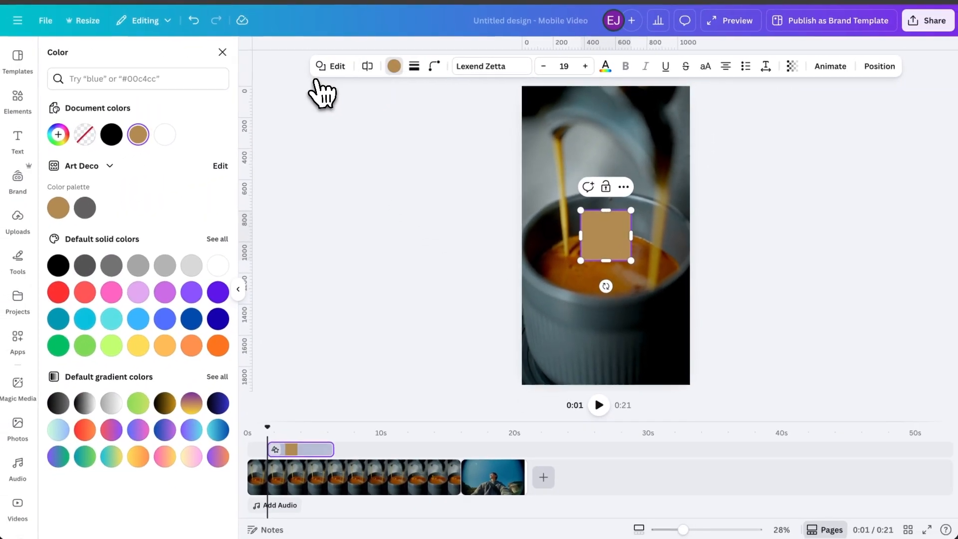
left_click(165, 135)
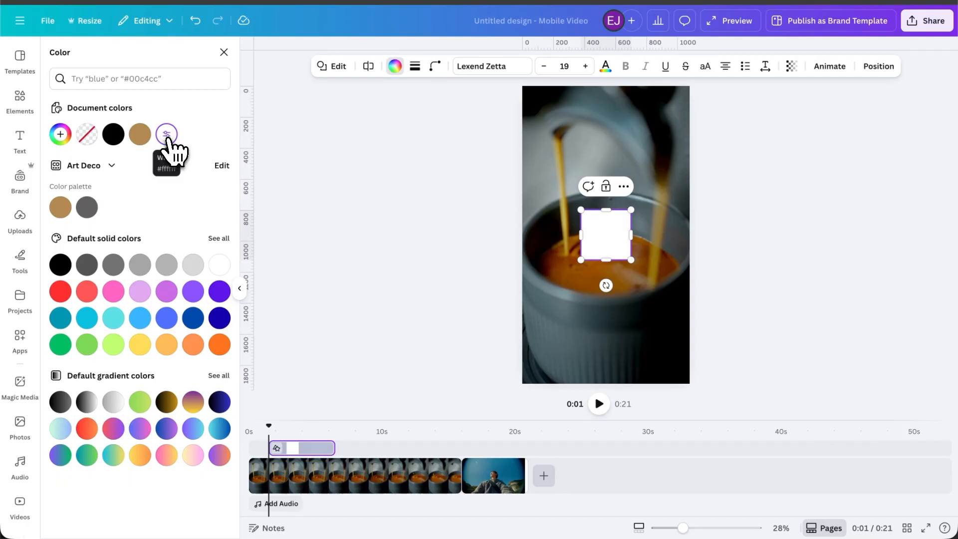
Resize the white square into a wide, low bar spanning most of the page width across the coffee cup
scroll(683, 254, "up", 5)
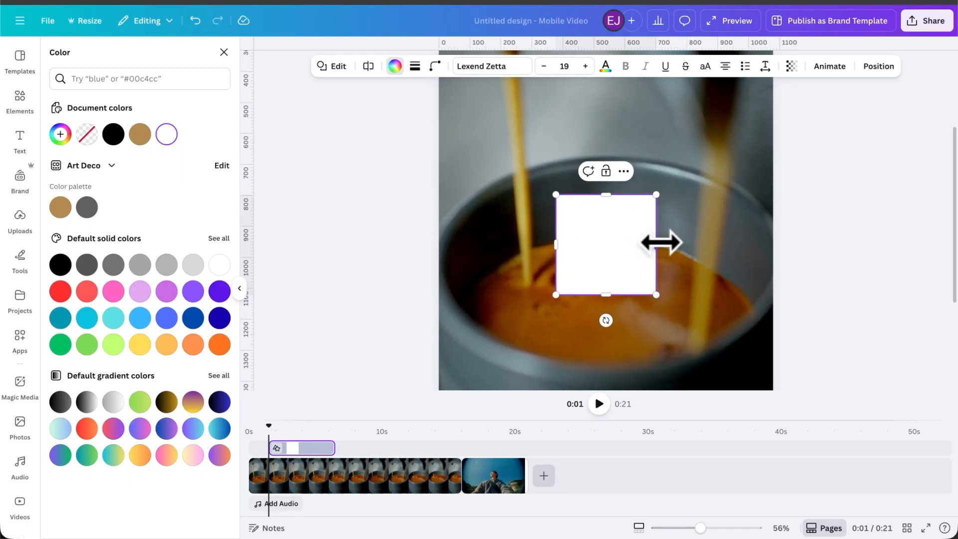
left_click_drag(661, 242, 749, 243)
left_click_drag(604, 195, 606, 206)
left_click_drag(466, 243, 473, 244)
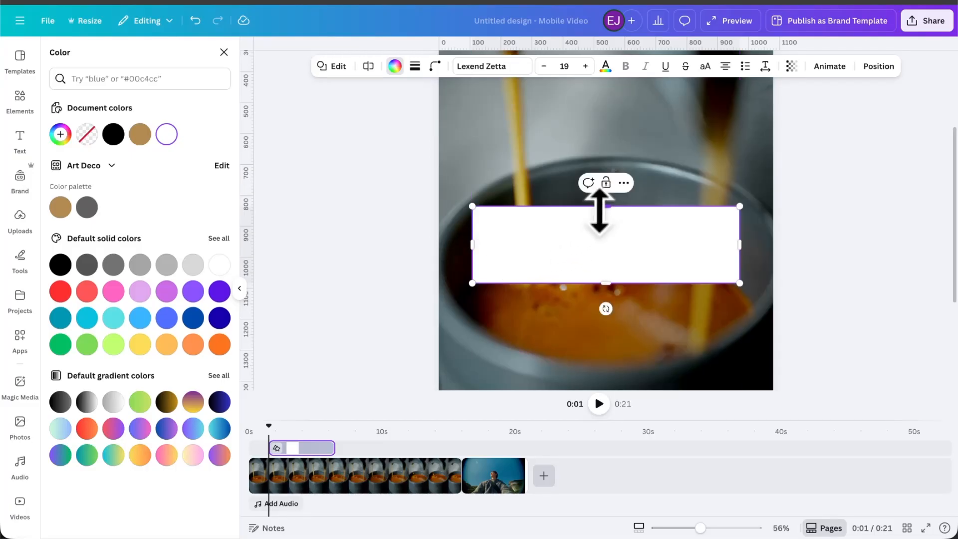
left_click_drag(599, 211, 600, 213)
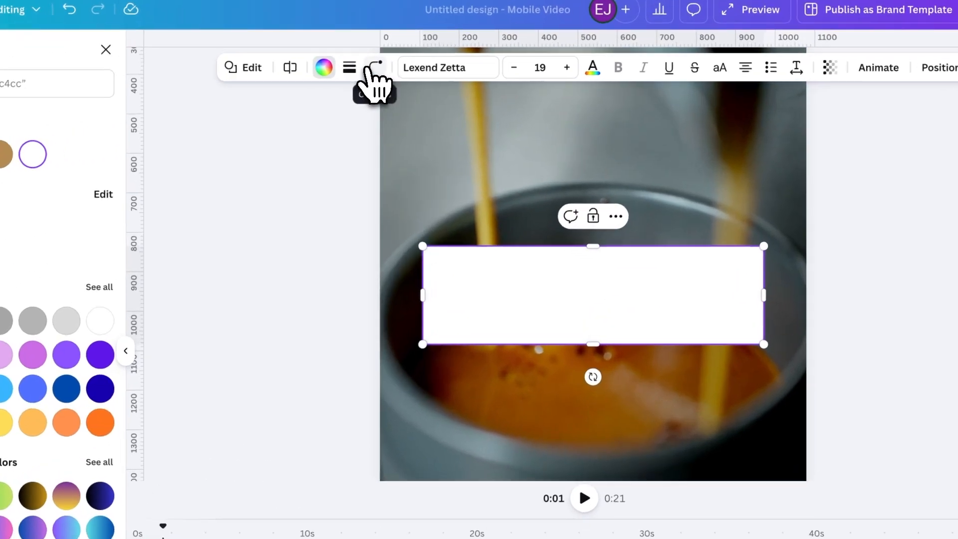
Set the white bar's corner rounding to 200 and its transparency to 50
left_click(370, 69)
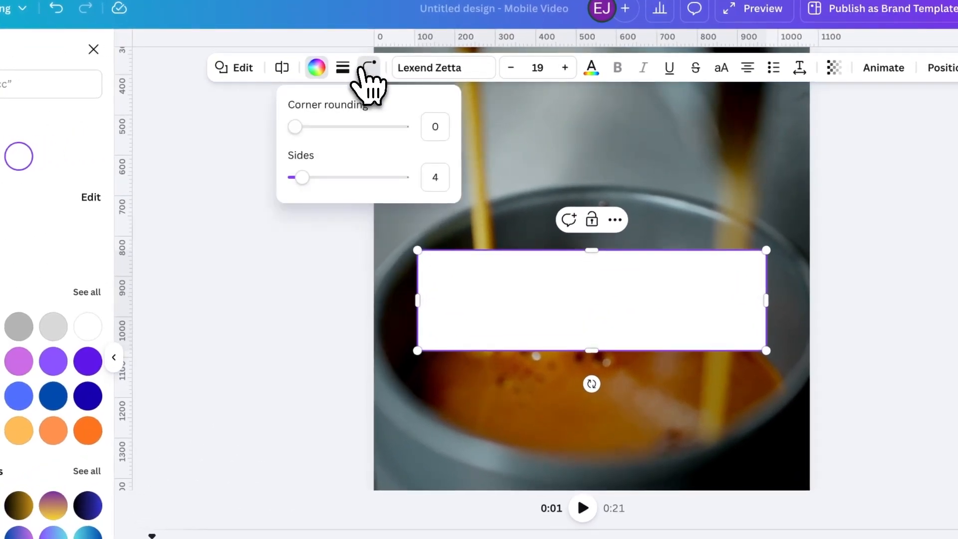
left_click_drag(301, 126, 421, 150)
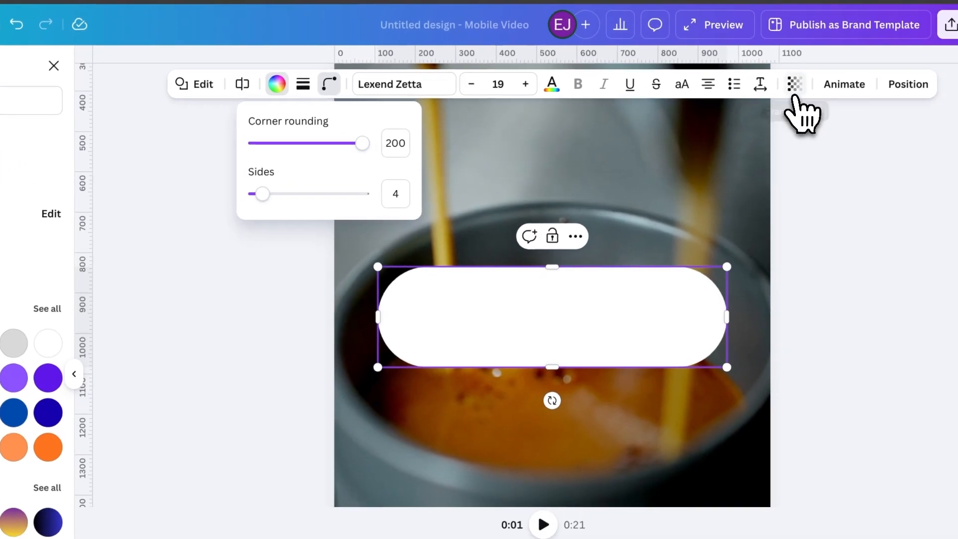
left_click(833, 68)
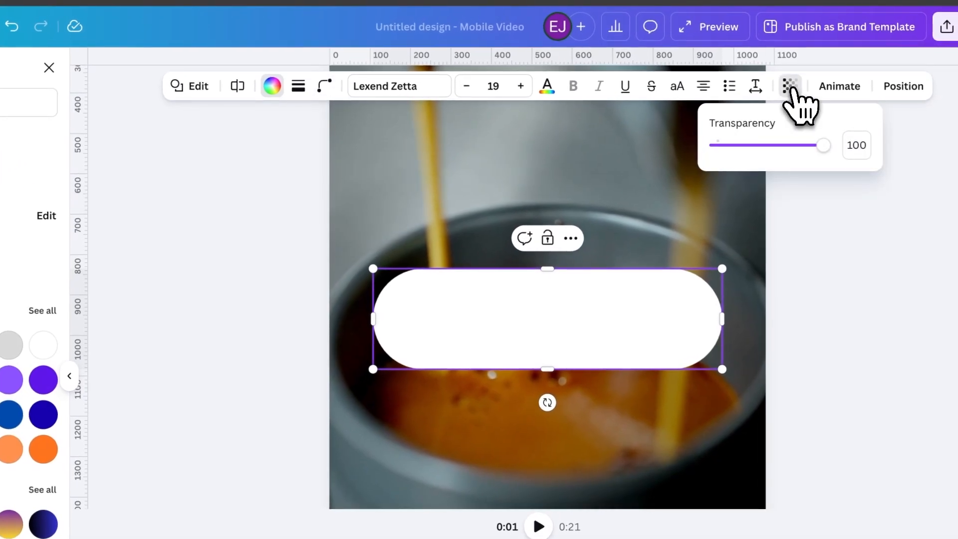
left_click_drag(822, 150, 769, 158)
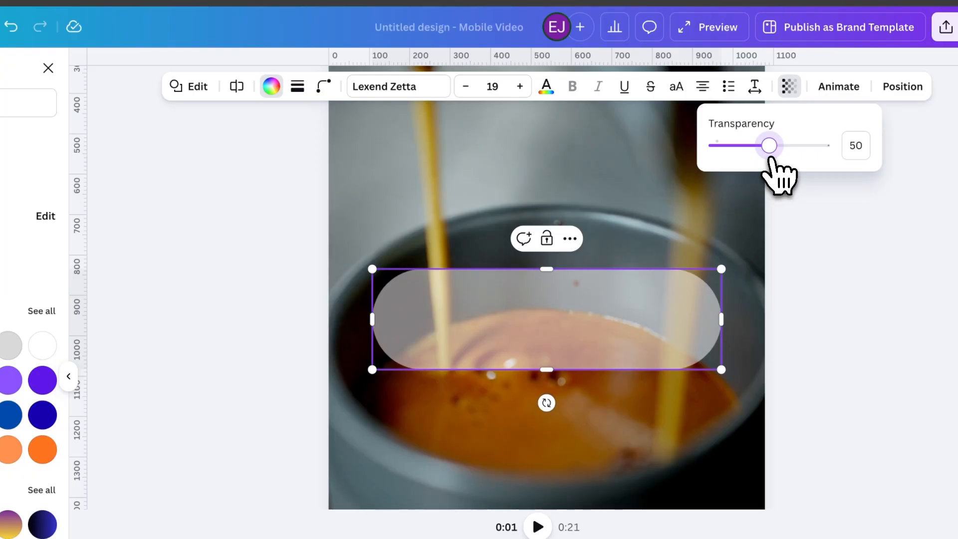
left_click(795, 261)
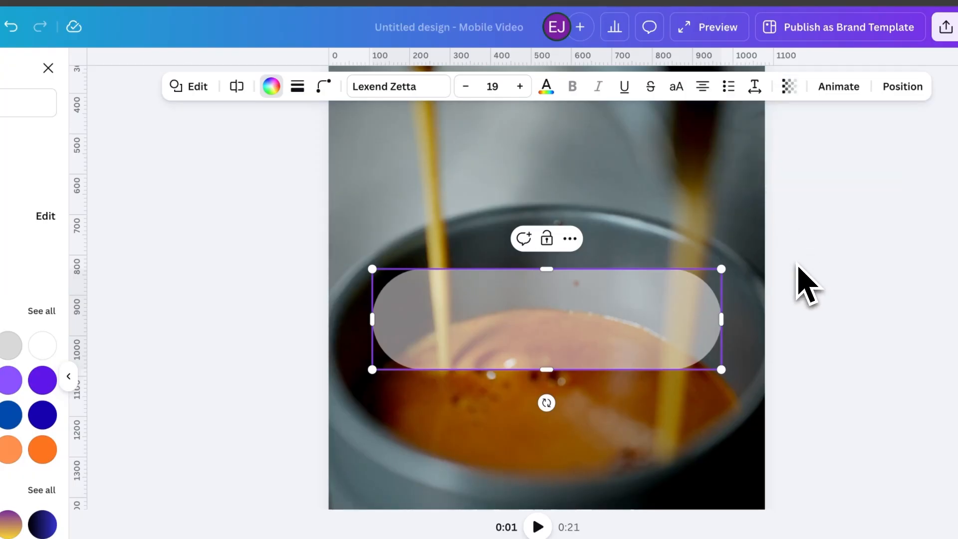
Add a circle shape over the translucent bar and fill it with white
key("c")
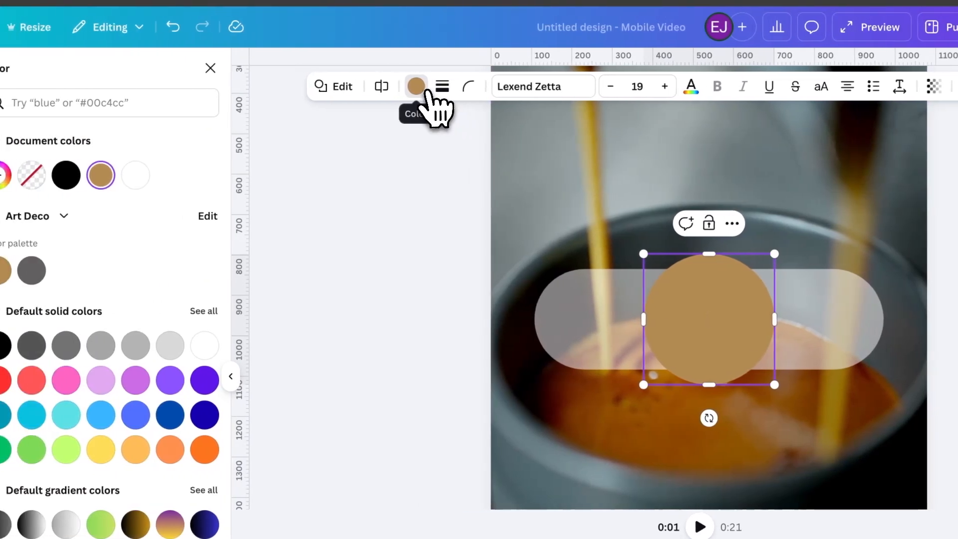
left_click(257, 88)
left_click(429, 88)
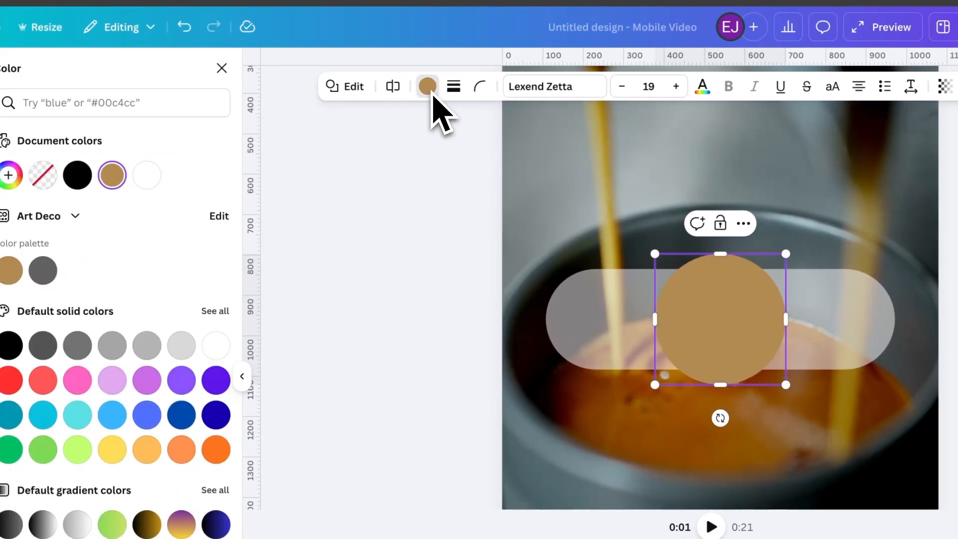
left_click(155, 190)
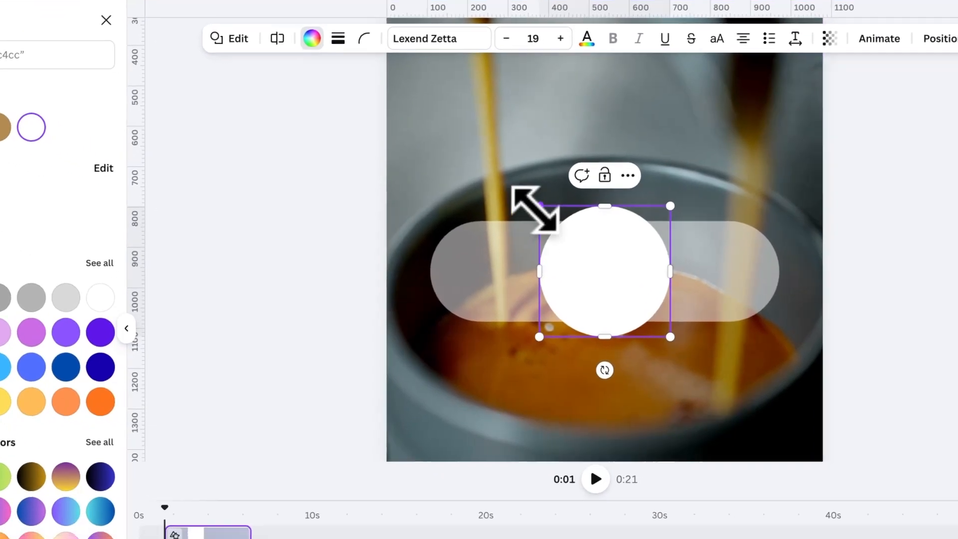
Shrink the white circle to fit within the bar's height and place it inside the bar's left end
mouse_move(540, 205)
left_mouse_down()
mouse_move(558, 225)
mouse_move(547, 220)
left_mouse_up()
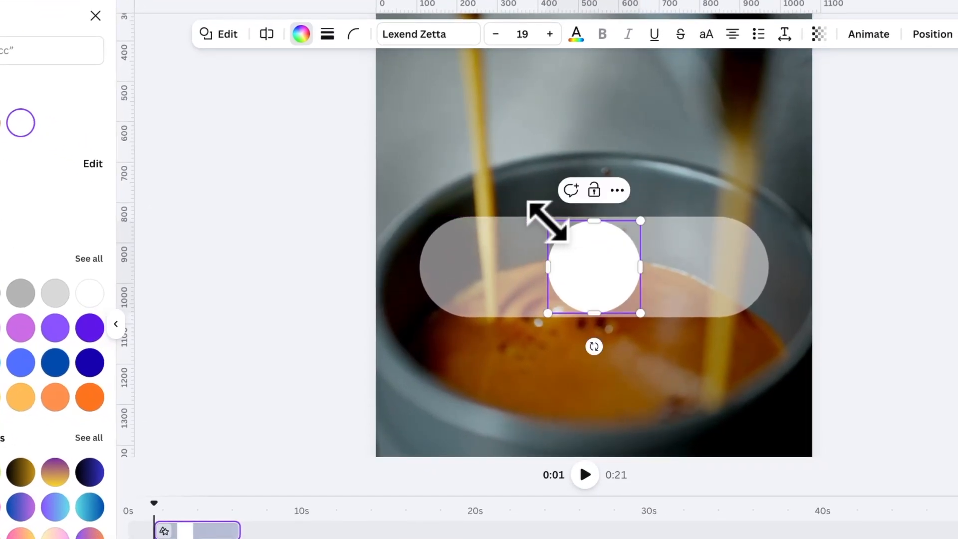
left_click_drag(601, 258, 476, 248)
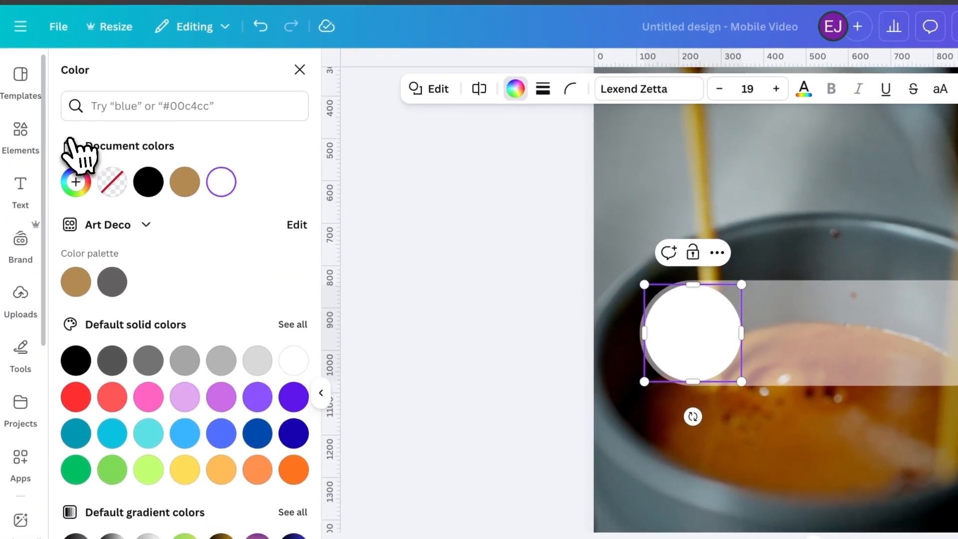
Search the elements for "phone icon", show all graphics results, and add the plain black handset graphic
left_click(28, 130)
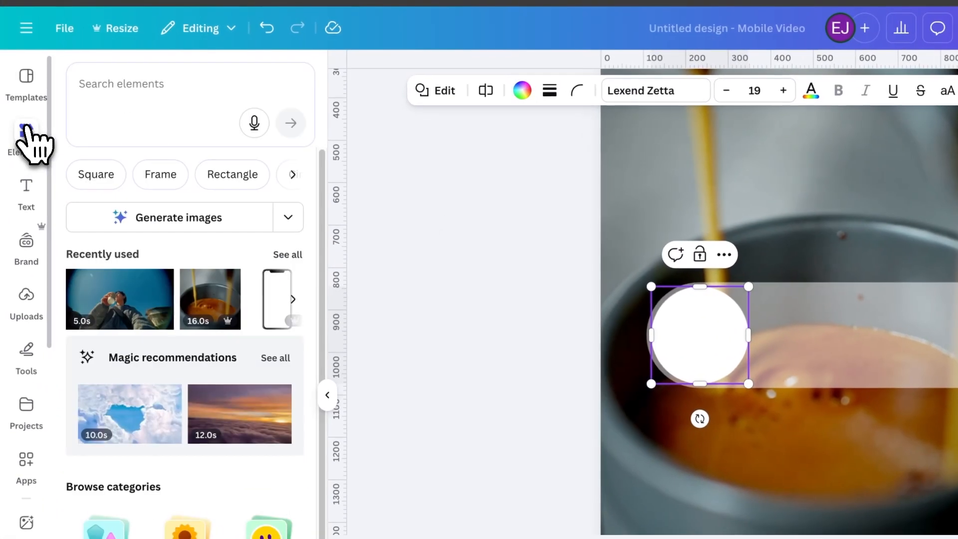
left_click(232, 95)
type("p")
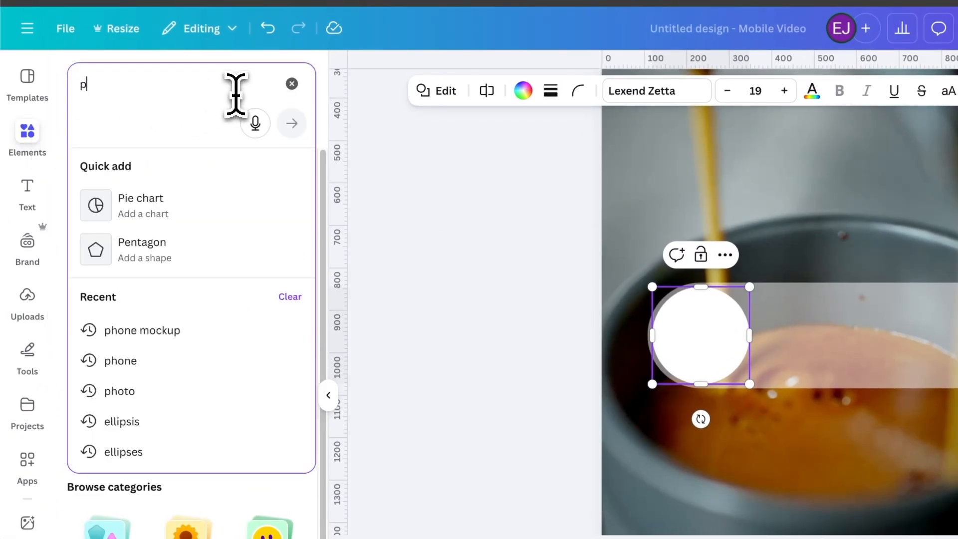
type("hone icon")
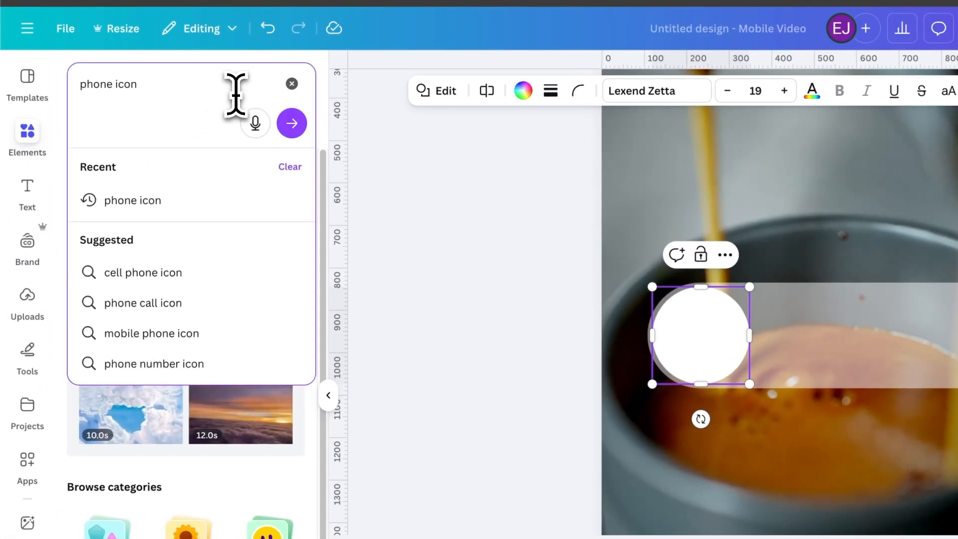
key("Return")
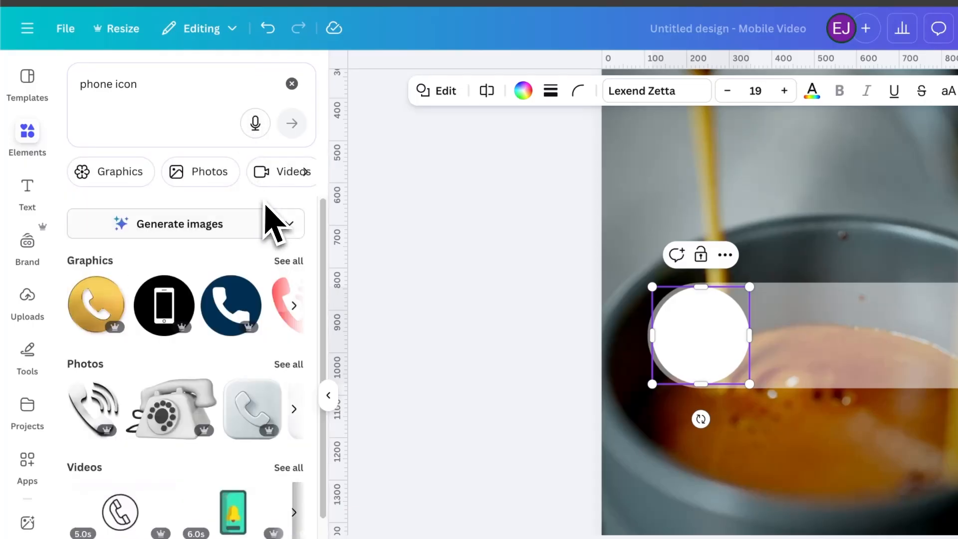
left_click(288, 261)
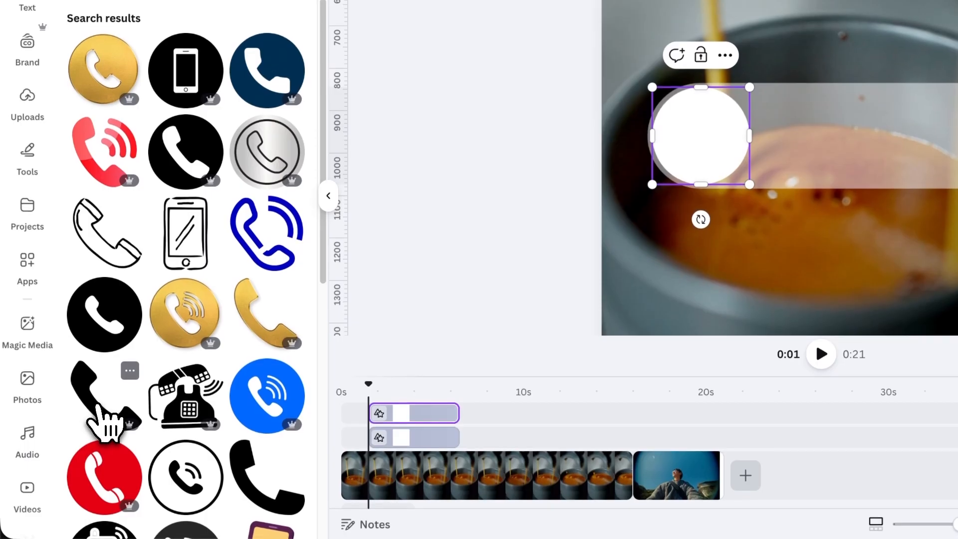
left_click(103, 418)
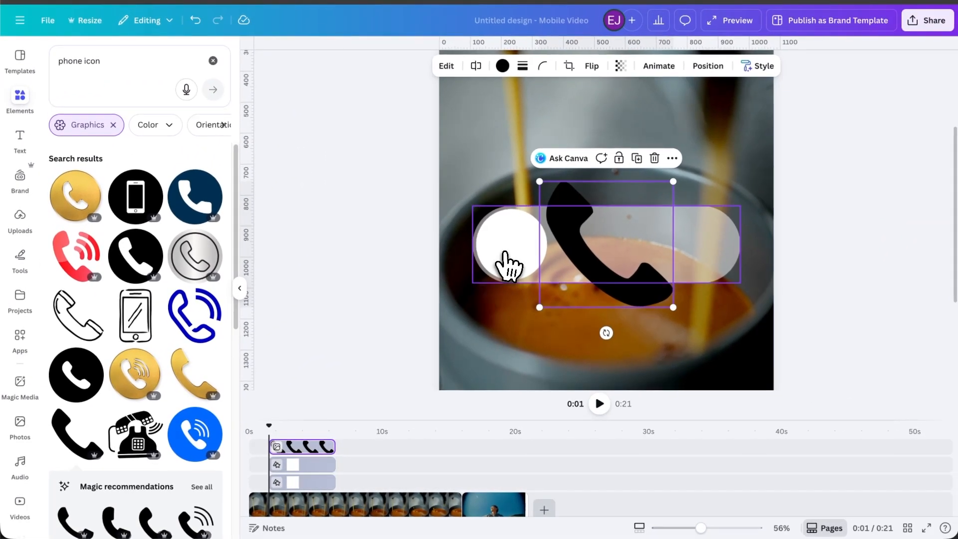
Shrink the handset graphic to fit centered on the white circle and recolor it green
left_click_drag(541, 180, 532, 228)
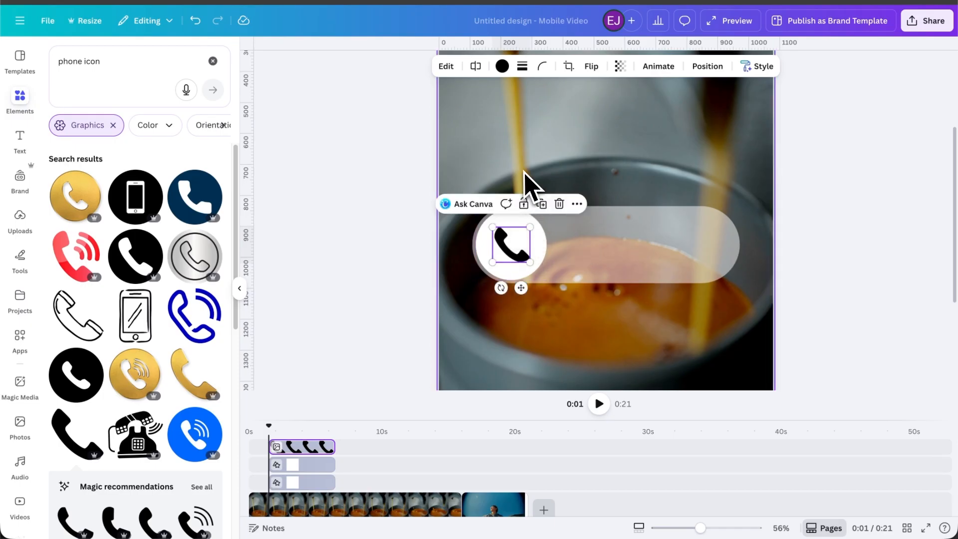
left_click(502, 66)
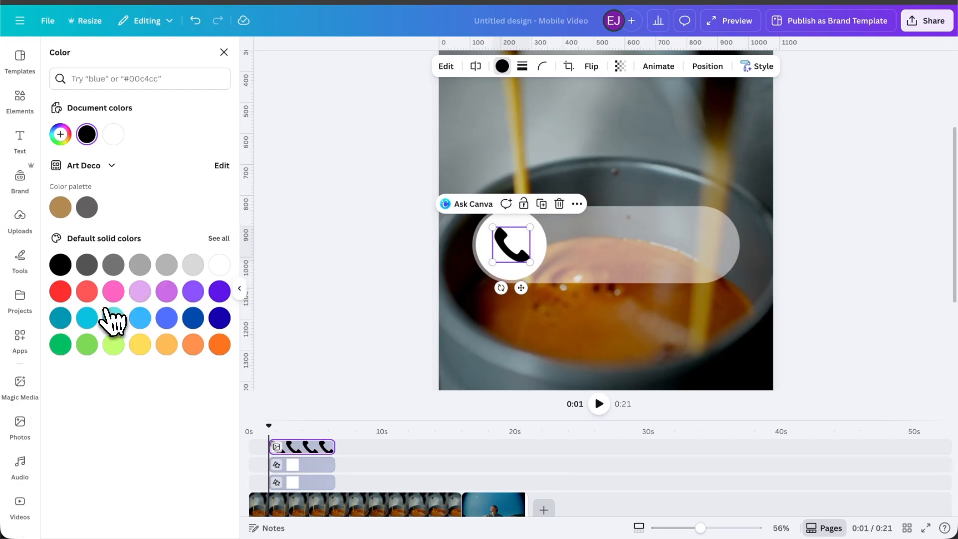
left_click(61, 344)
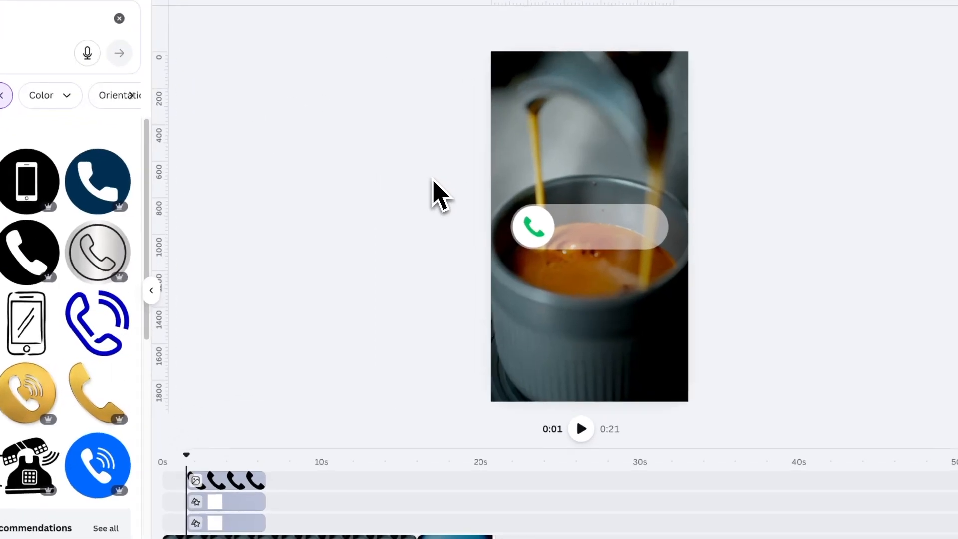
Move the bar, circle and phone icon together to the lower part of the page
left_click_drag(439, 197, 780, 310)
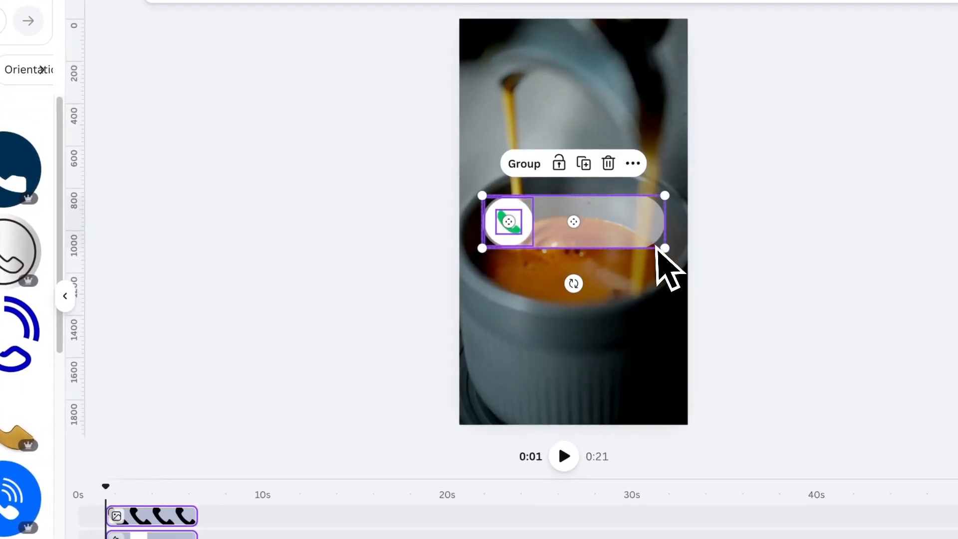
left_click_drag(627, 234, 633, 363)
left_click(756, 326)
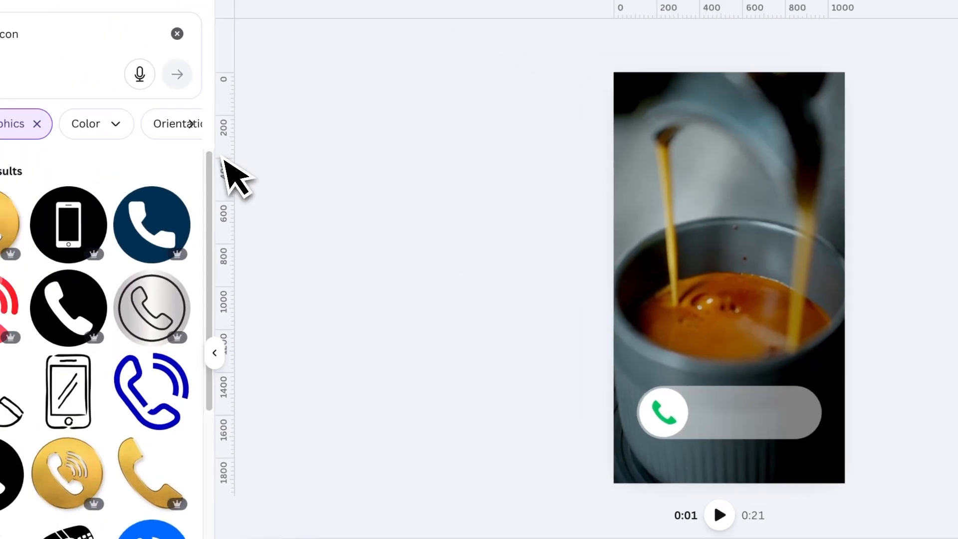
Search the elements for "battery icon" and add the black horizontal battery graphic that is partly filled
triple_click(69, 44)
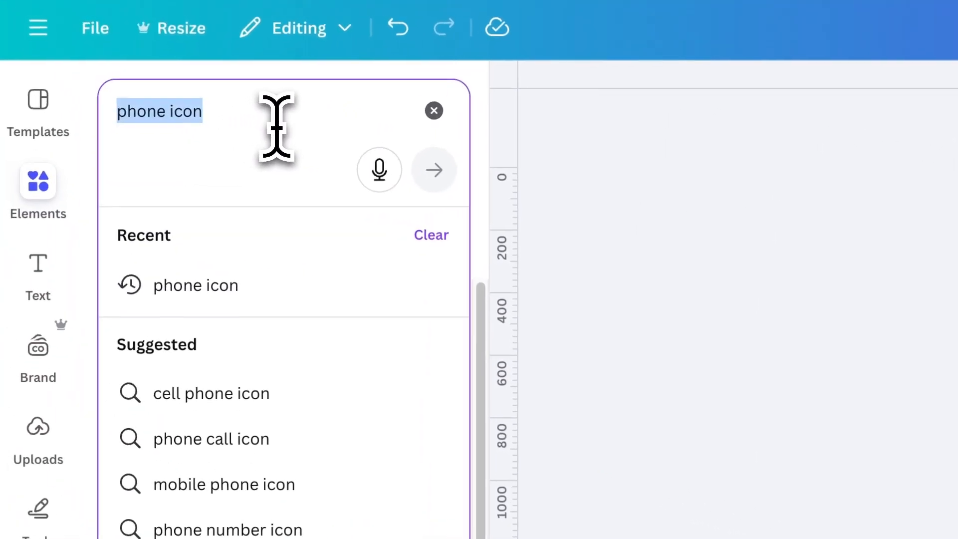
type("battery")
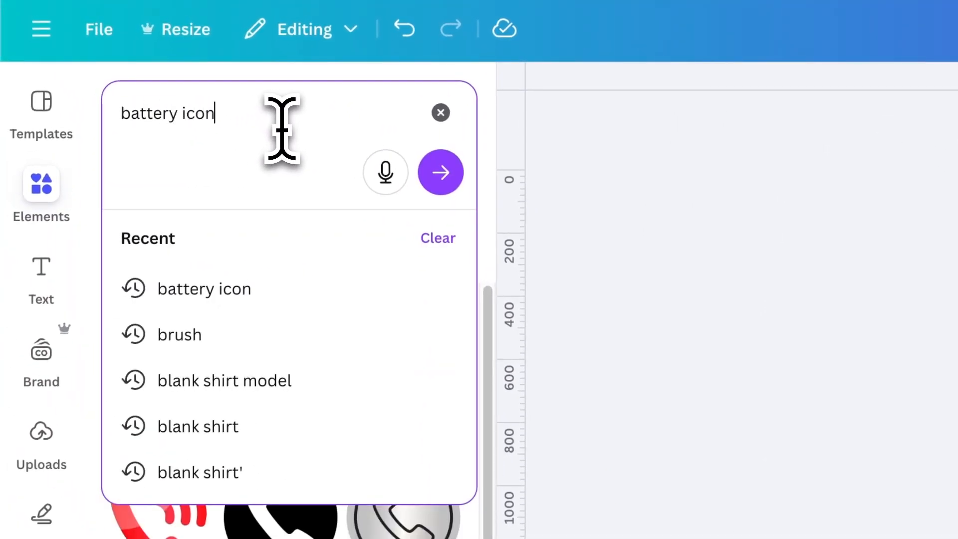
key("Return")
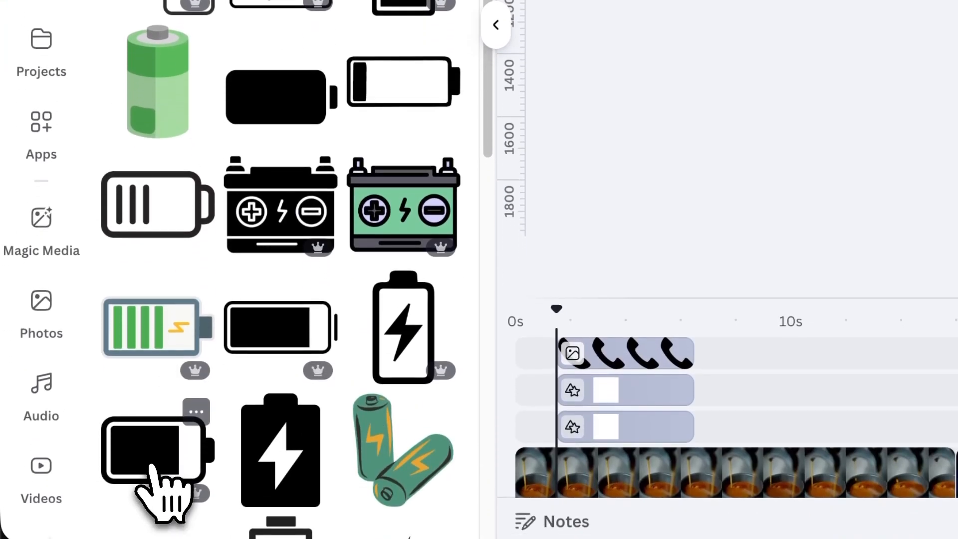
left_click(152, 469)
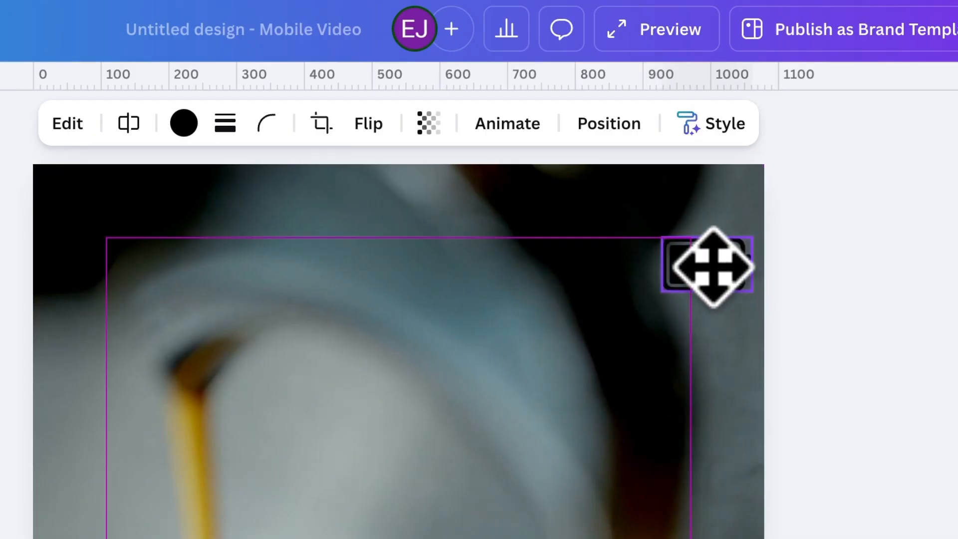
Place the battery icon in the page's upper right corner, shrink it to status-bar size and recolor it white
left_click_drag(713, 267, 703, 239)
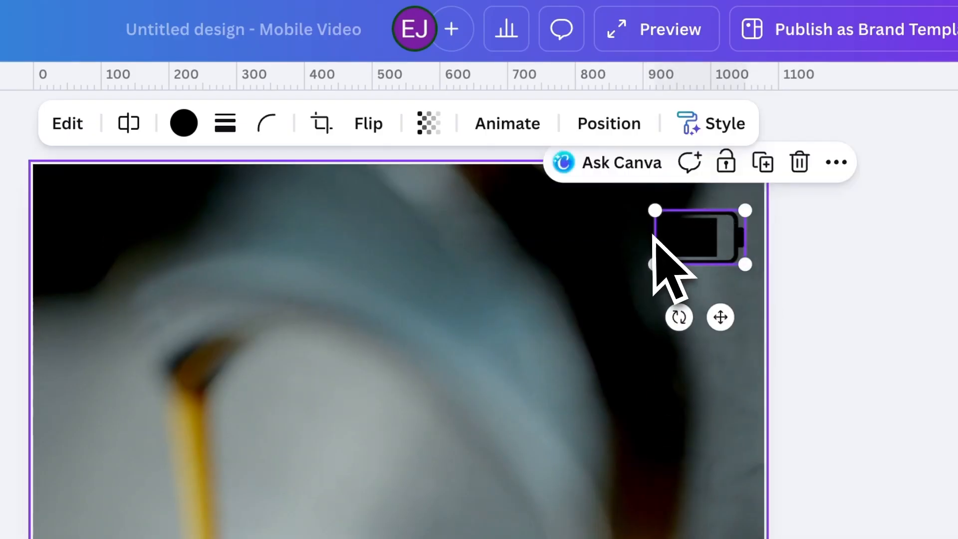
left_click_drag(654, 210, 674, 228)
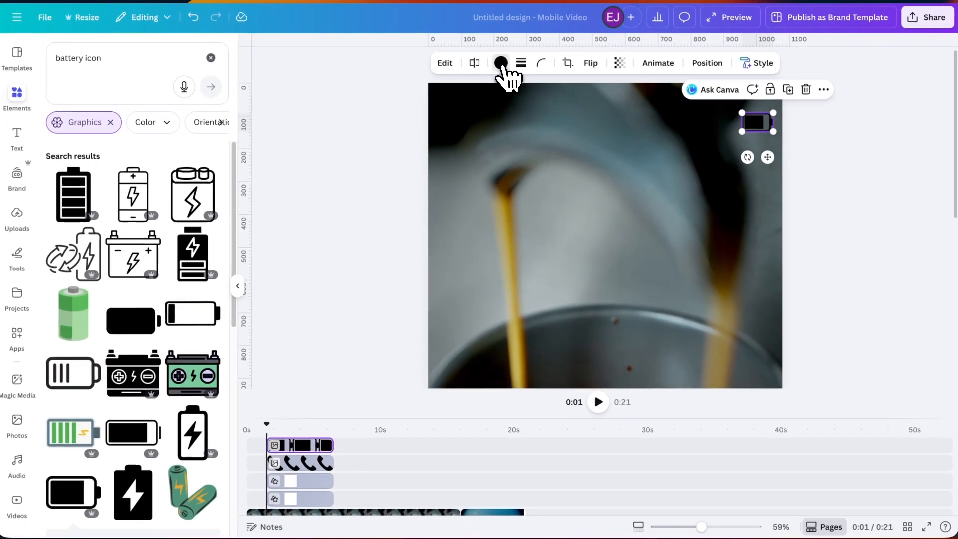
left_click(451, 72)
left_click(140, 131)
Shrink the white signal-bars icon so it matches the battery icon's size in the page's status bar
scroll(843, 134, "up", 5)
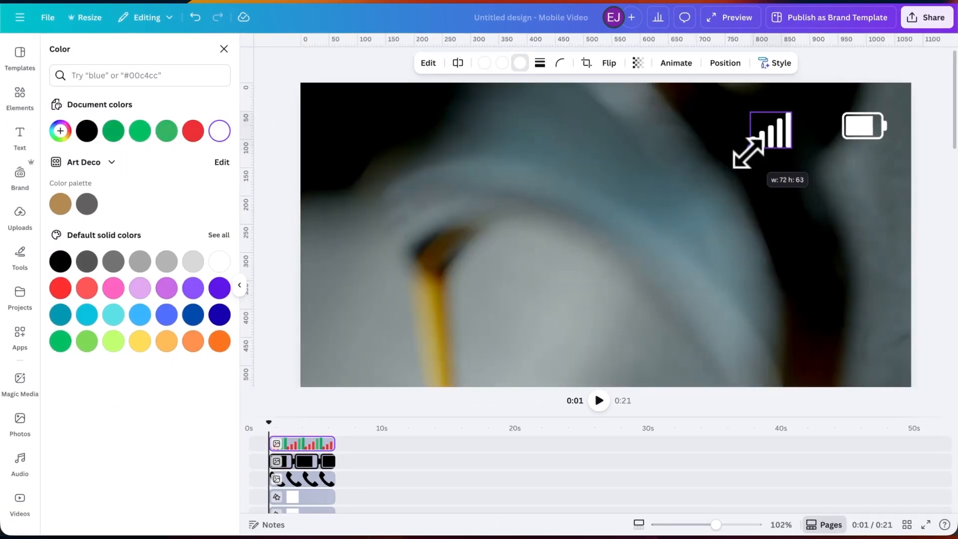
left_click_drag(748, 149, 760, 147)
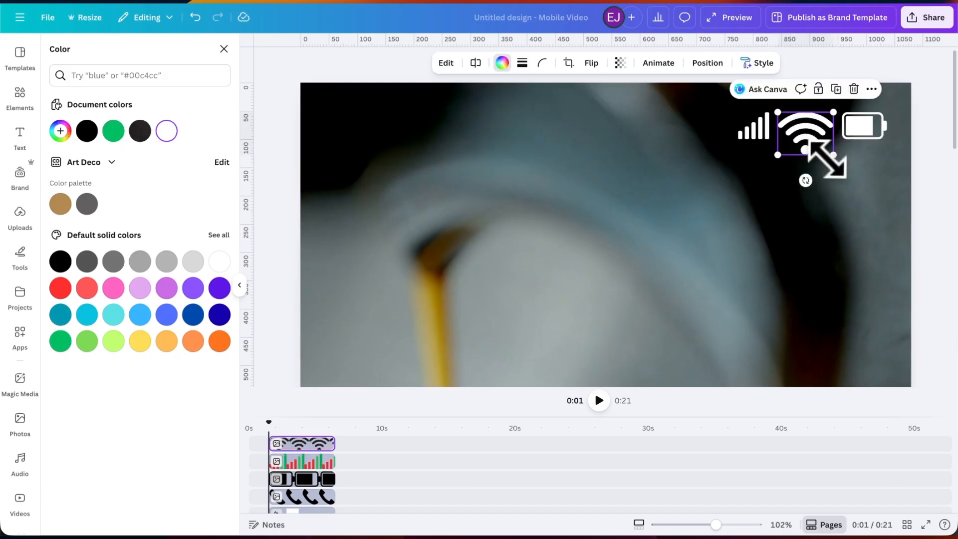
Shrink the white Wi-Fi icon to match the battery icon and nudge the signal-bars icon into line beside it
left_click_drag(824, 159, 817, 152)
left_click(764, 131)
left_click_drag(764, 131, 763, 128)
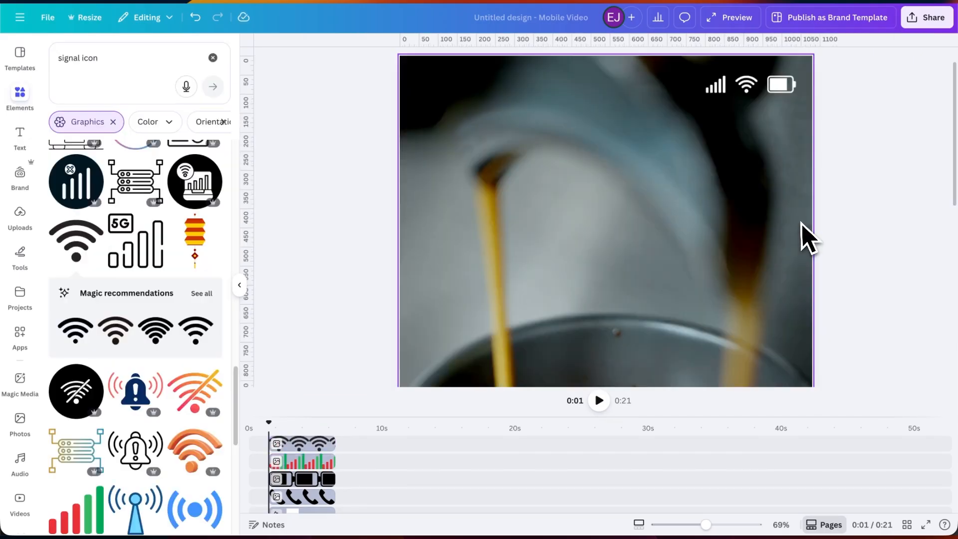
Add a new text box to the page and set its font to DM Sans
scroll(798, 235, "down", 5)
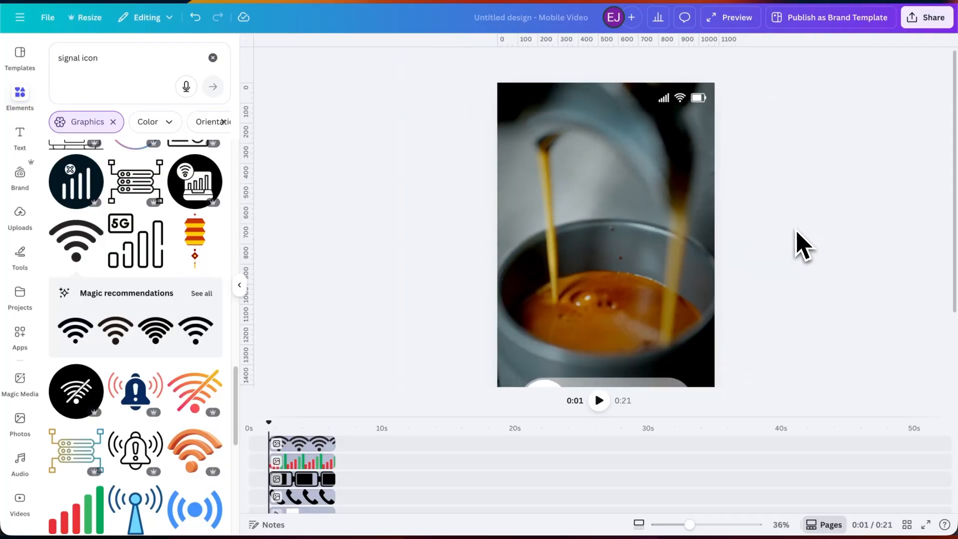
scroll(778, 250, "down", 3)
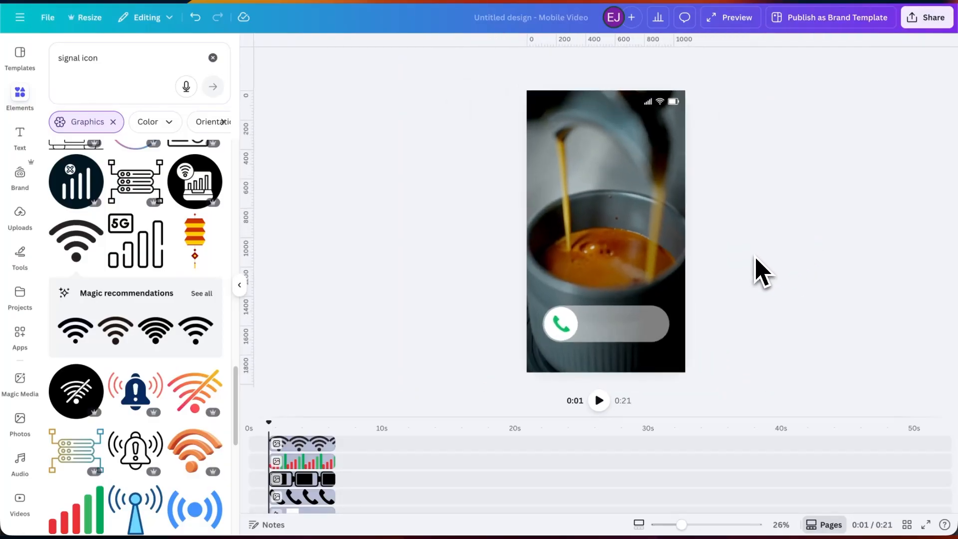
scroll(762, 272, "up", 1)
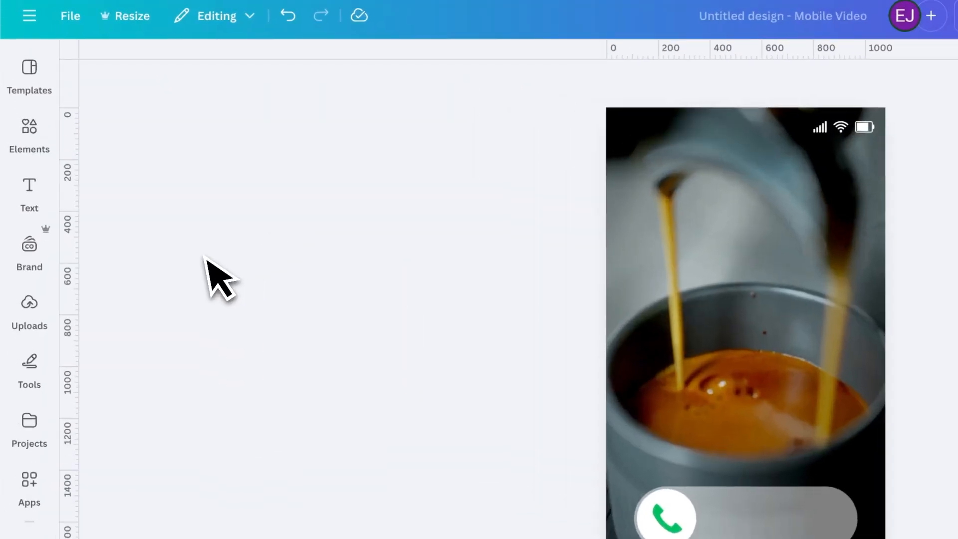
left_click(25, 137)
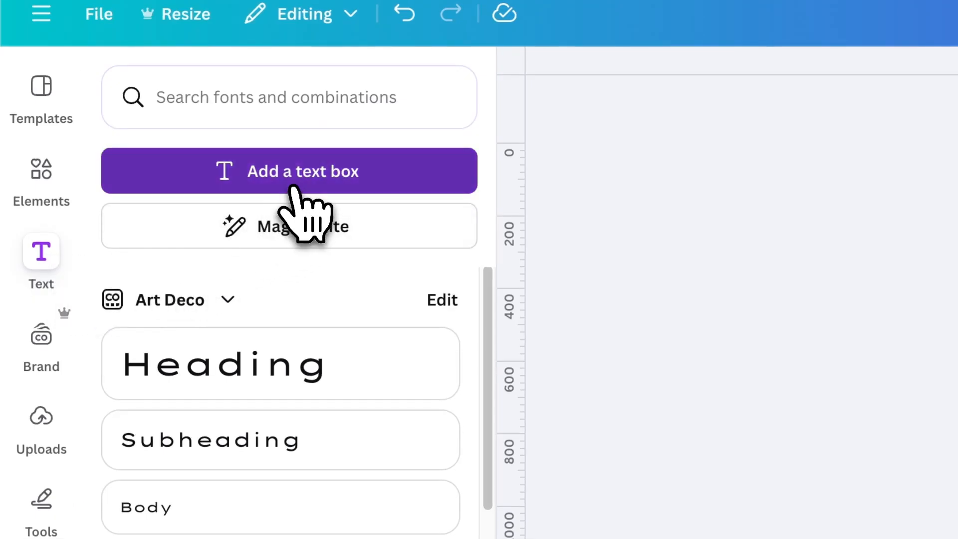
left_click(311, 184)
left_click(671, 116)
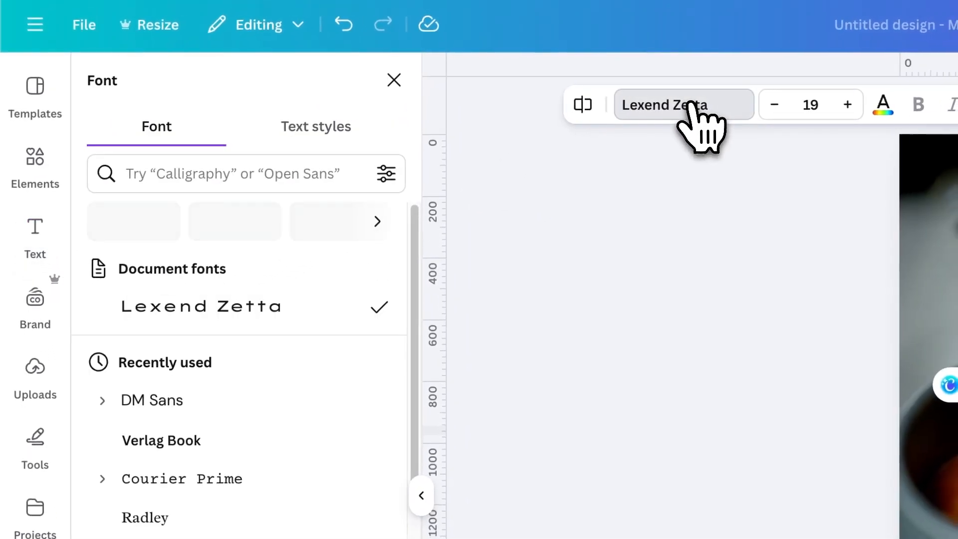
left_click(289, 175)
type("dm ")
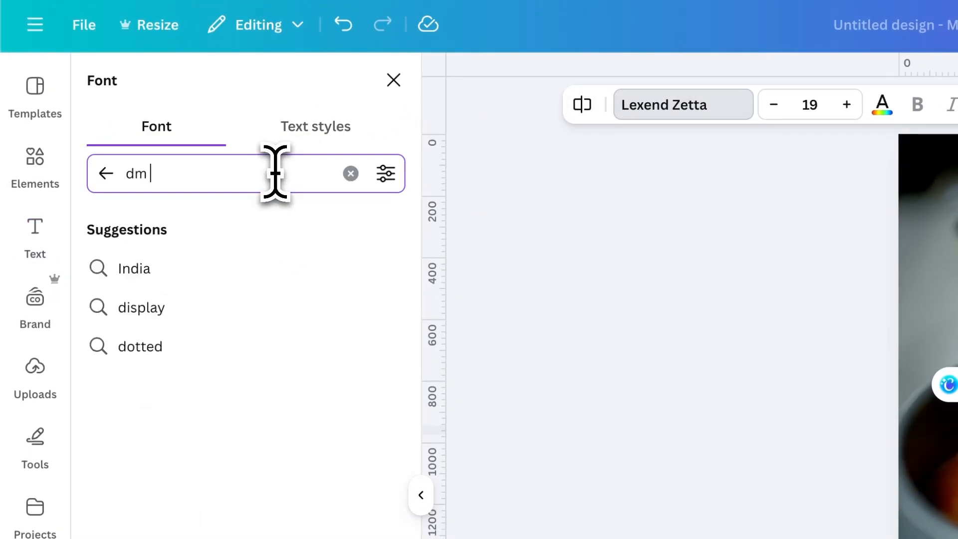
type("sans")
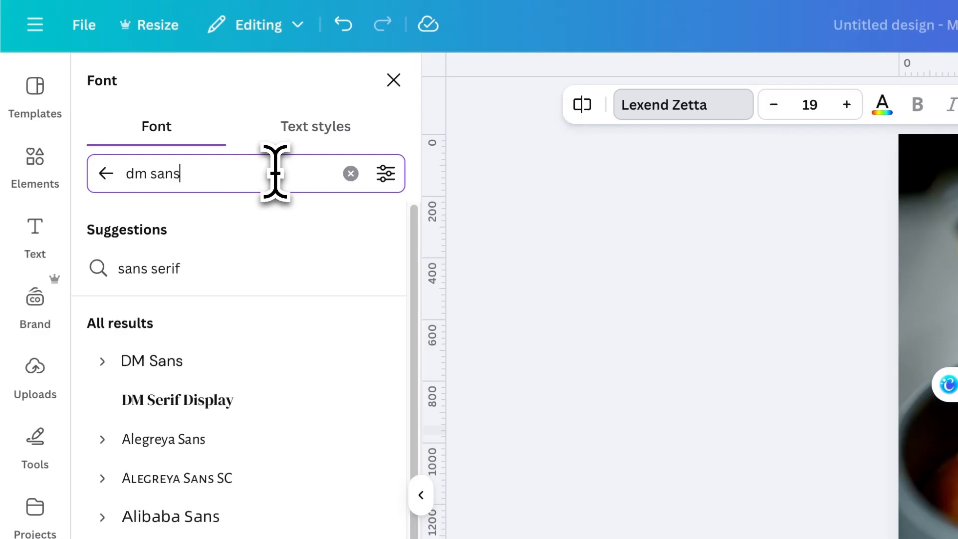
left_click(202, 363)
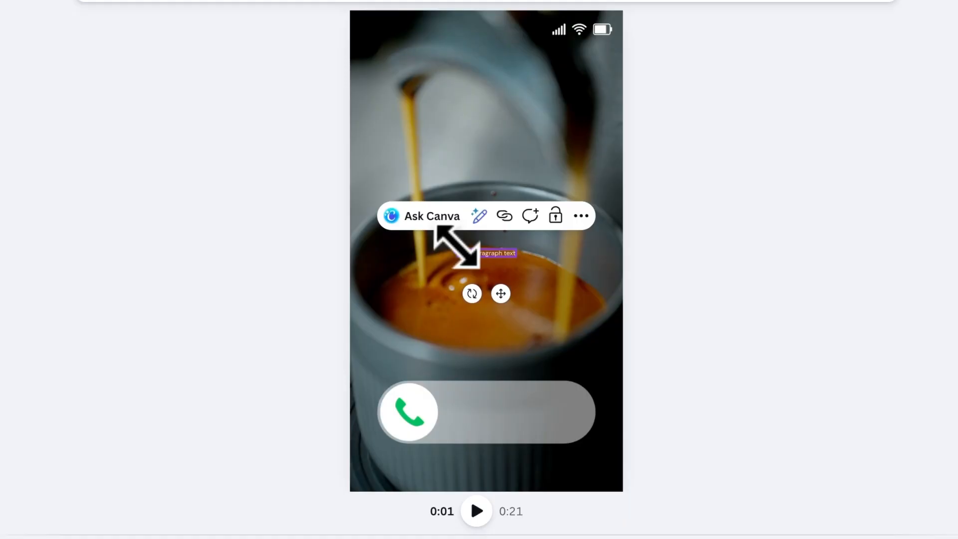
Reword the new text as "Your daily brew" and place it at font size 90 in the upper part of the page
left_click_drag(456, 248, 374, 207)
left_click(457, 245)
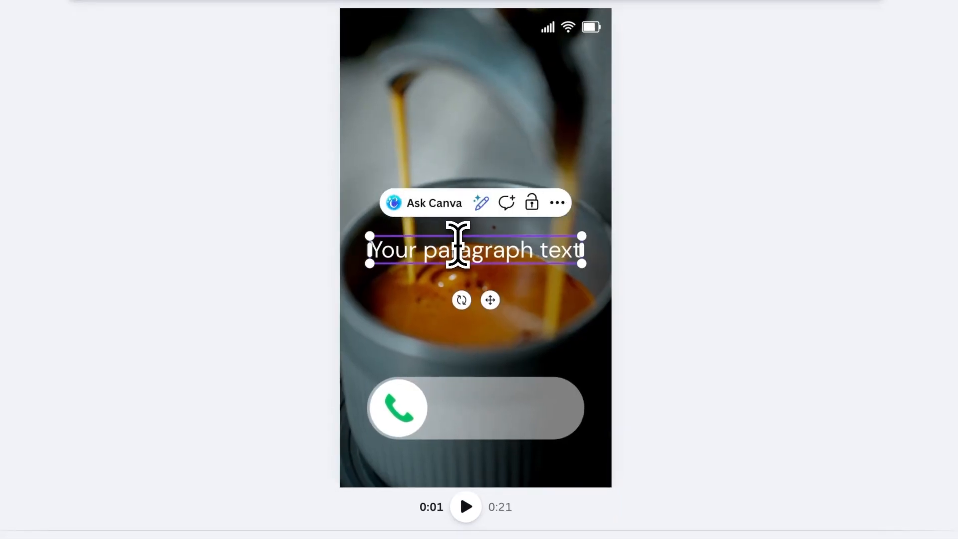
key("ctrl+a")
type("Your d")
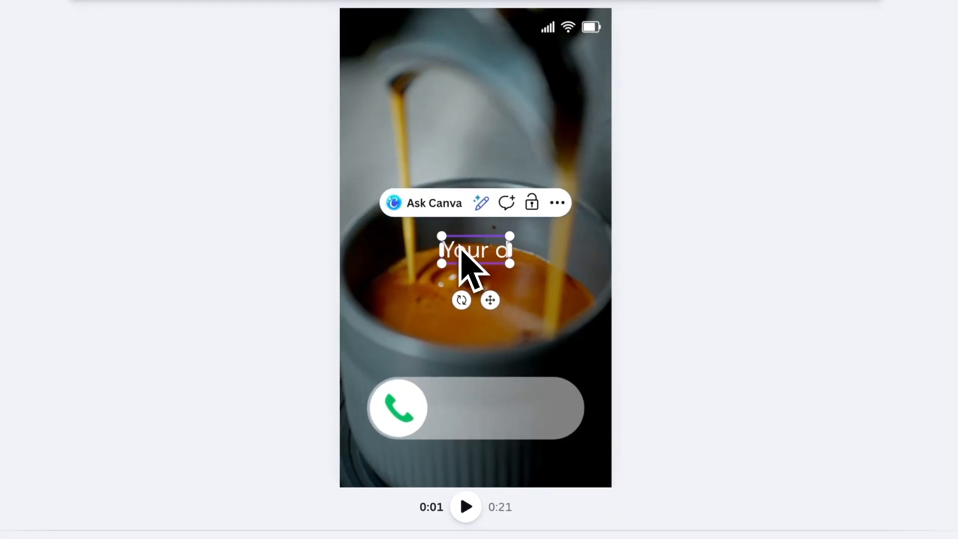
type("aily brew")
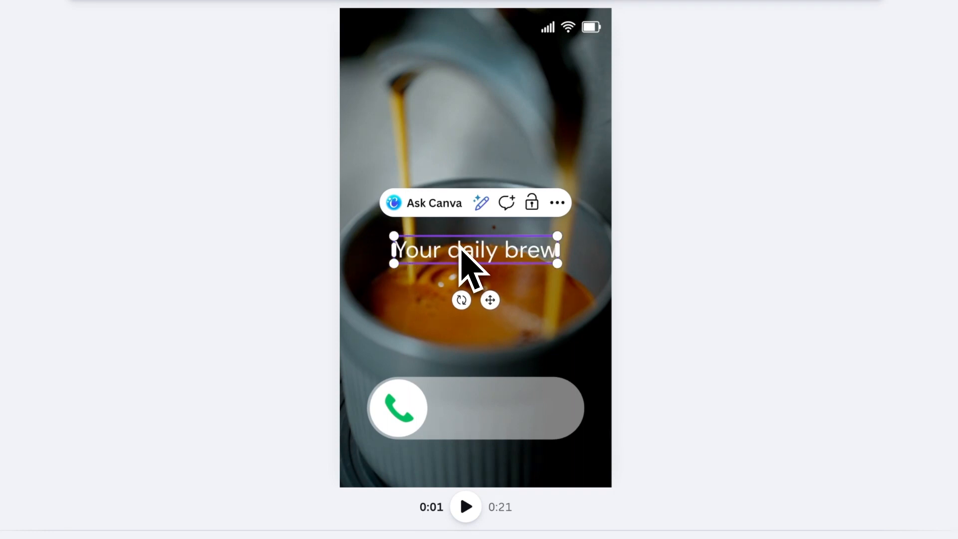
left_click_drag(394, 233, 376, 227)
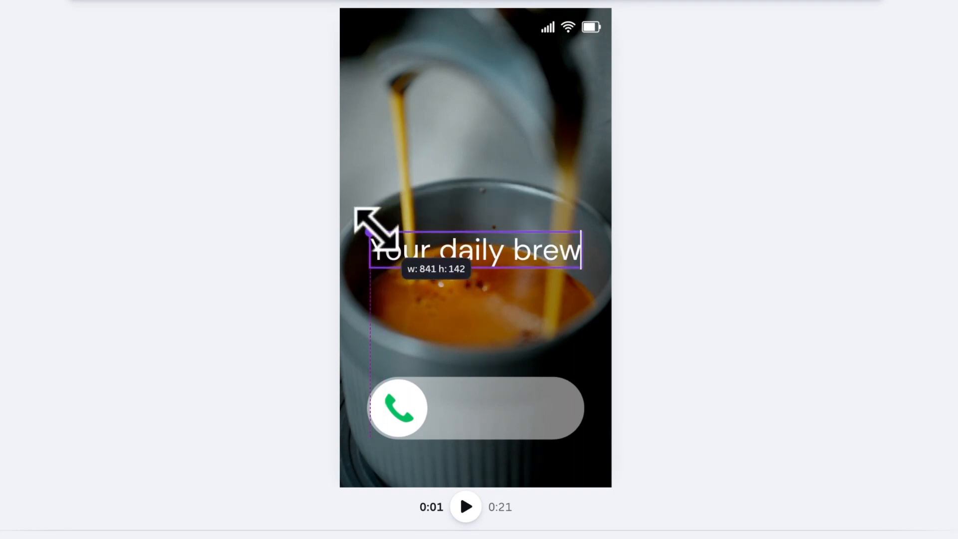
left_click_drag(494, 301, 509, 165)
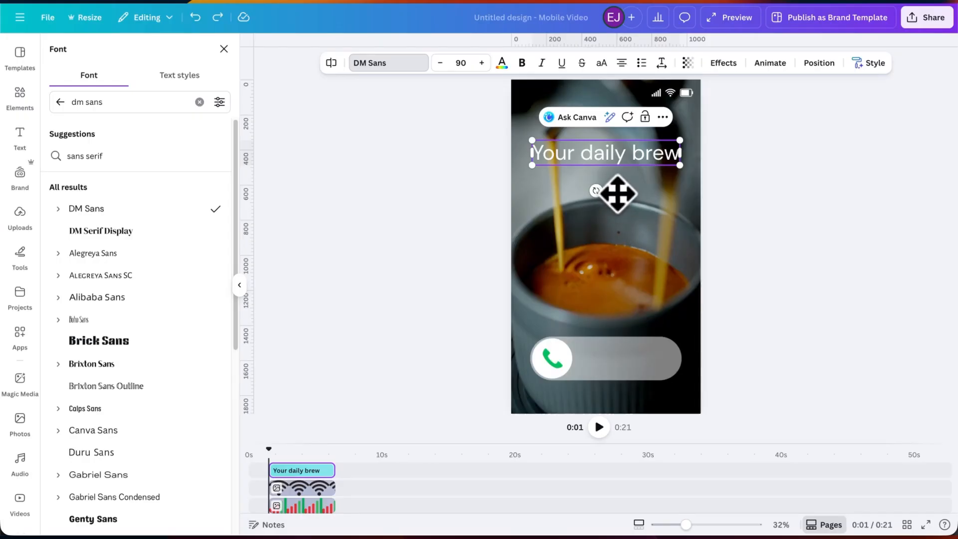
Duplicate the heading just below itself, reword the copy as "is calling..." and shrink it to font size 48
left_click_drag(617, 194, 617, 219)
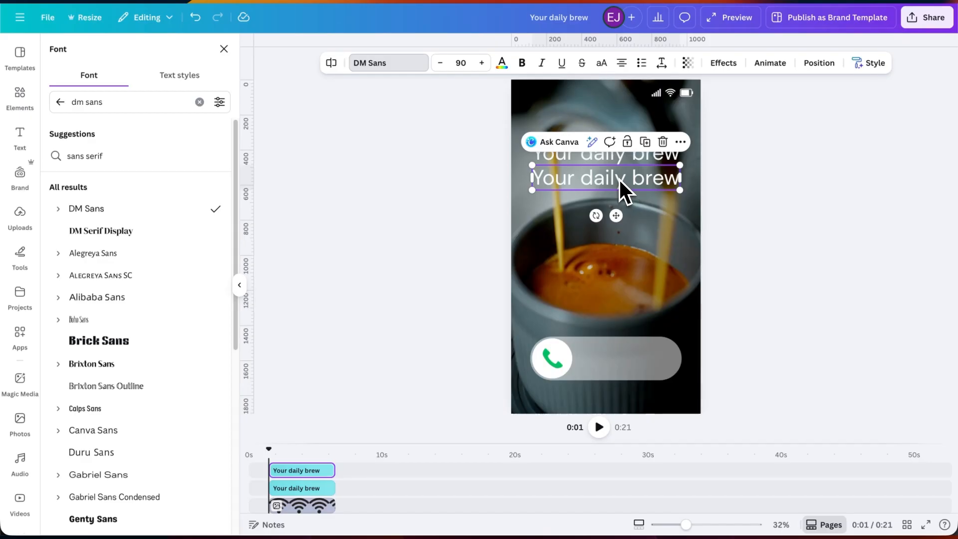
type("is calling...")
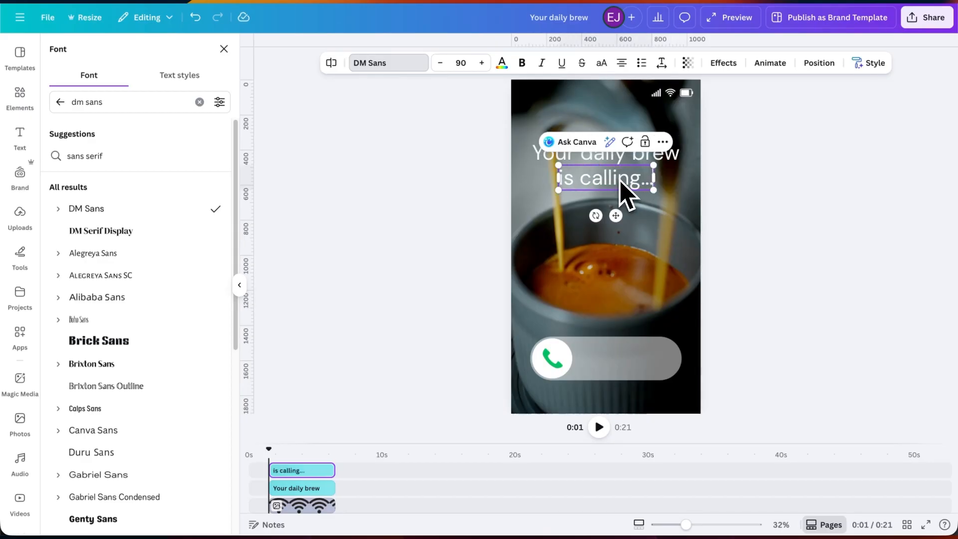
left_click_drag(558, 165, 576, 170)
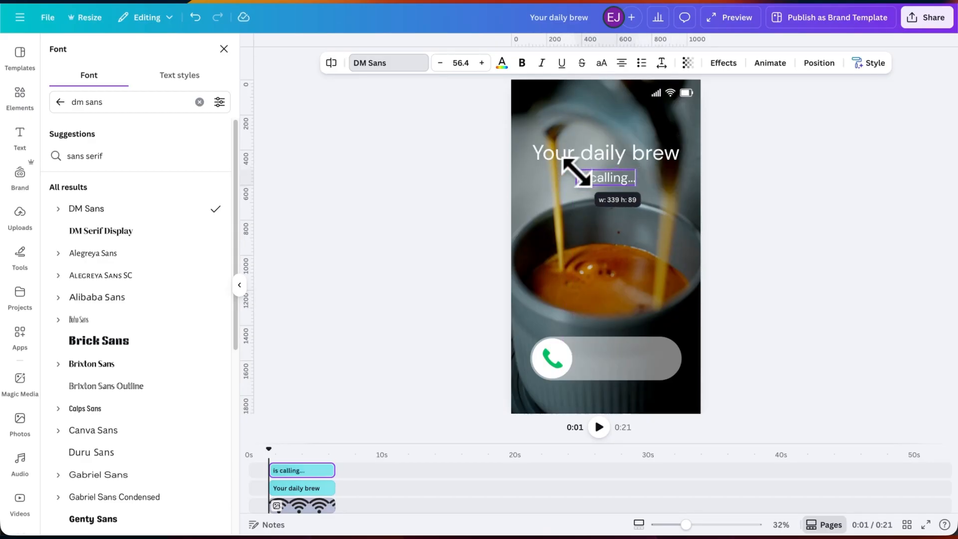
left_click_drag(580, 173, 582, 174)
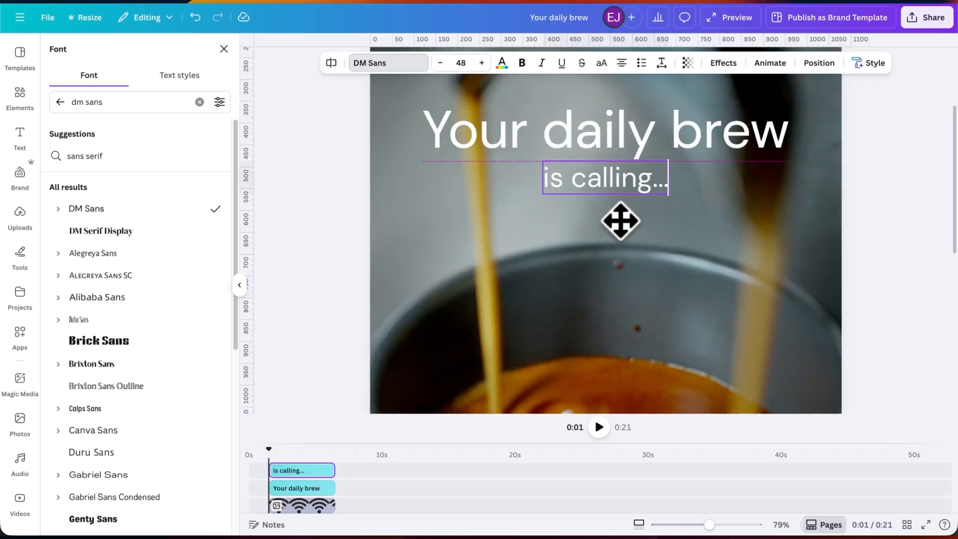
left_click_drag(620, 220, 620, 226)
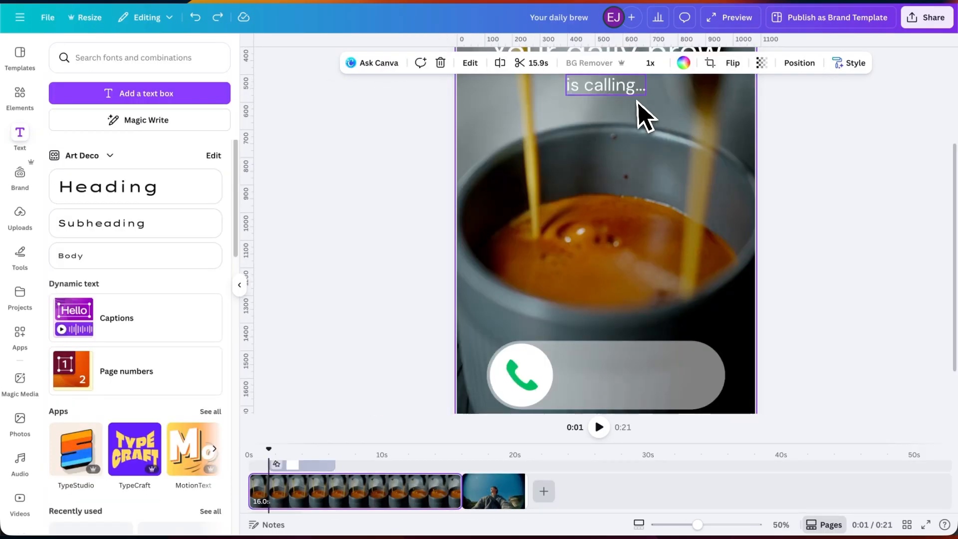
Duplicate the "is calling..." text onto the call slider bar and reword the copy as "slide for a sip"
left_click(638, 97)
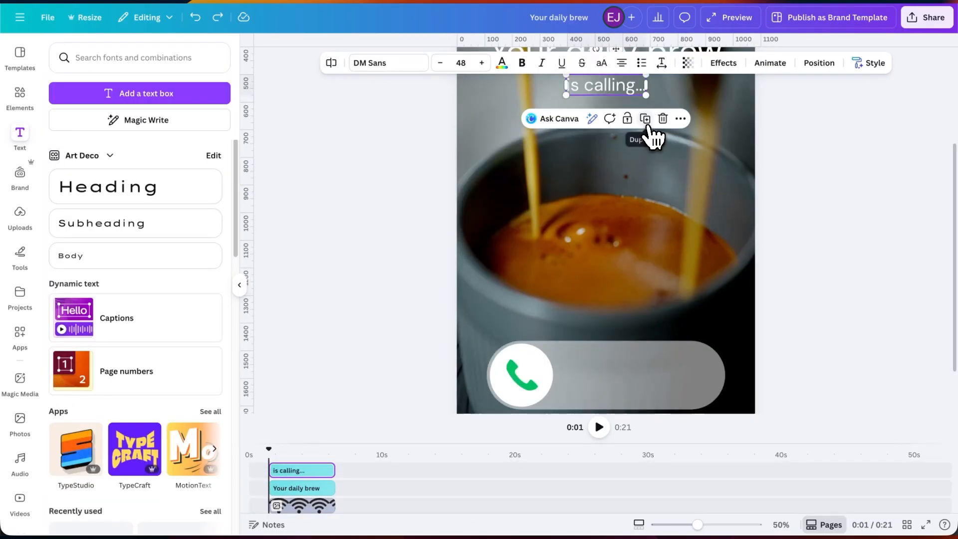
left_click(645, 118)
left_click_drag(631, 100, 641, 377)
left_click(641, 375)
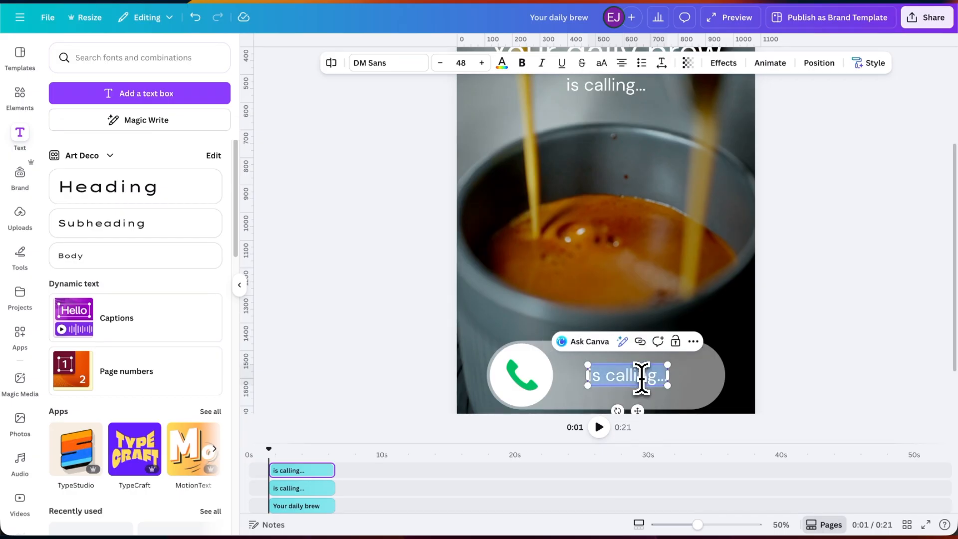
type("slide for a si")
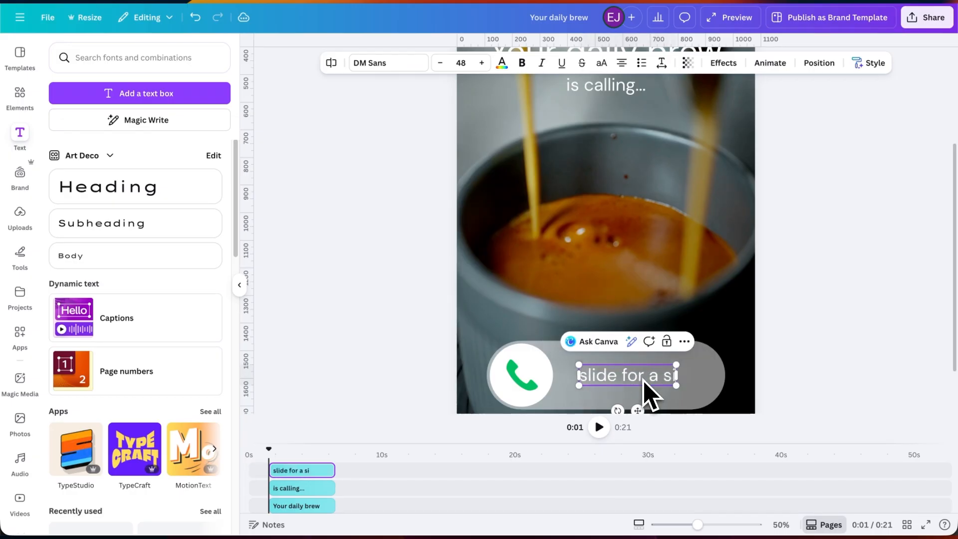
type("p")
Tighten the letter spacing of the "slide for a sip" text to -27
scroll(648, 359, "up", 2)
left_click(661, 63)
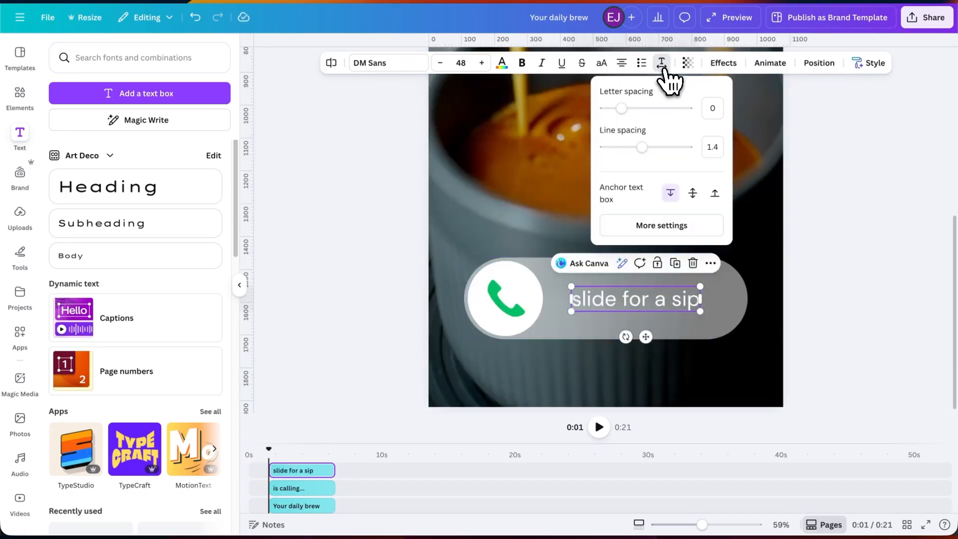
left_click_drag(621, 108, 619, 109)
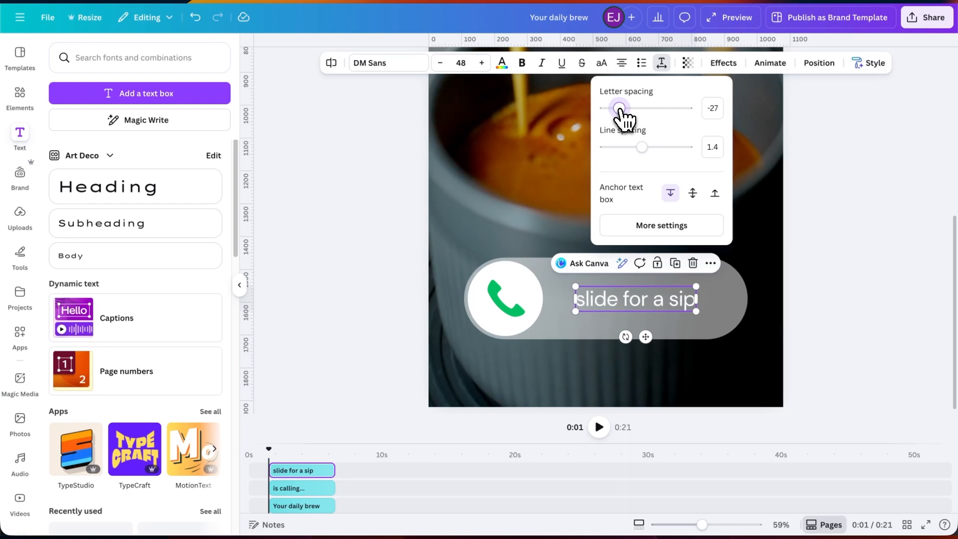
Set the letter spacing of the "Your daily brew" and "is calling..." texts together to -29
scroll(727, 181, "up", 5)
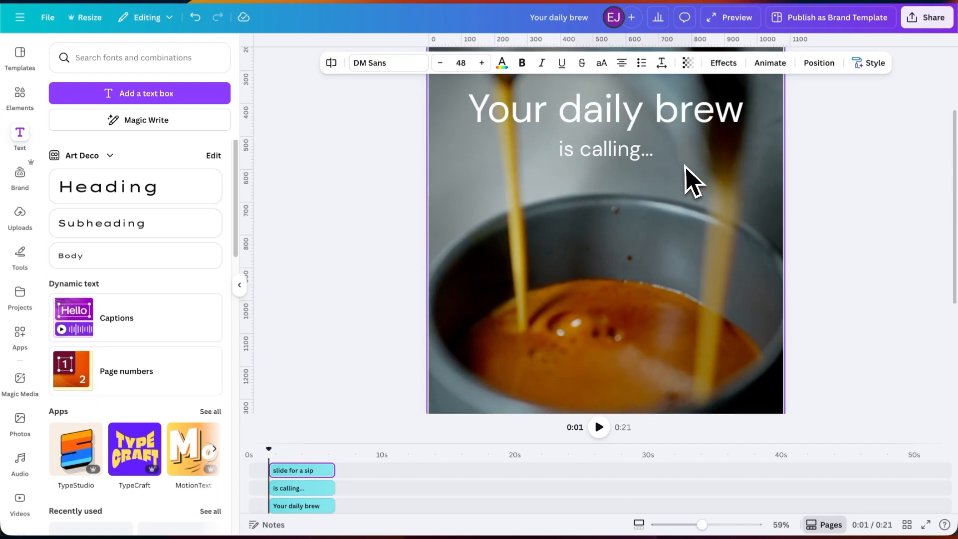
left_click(637, 127)
left_click(624, 158, "shift")
left_click(662, 63)
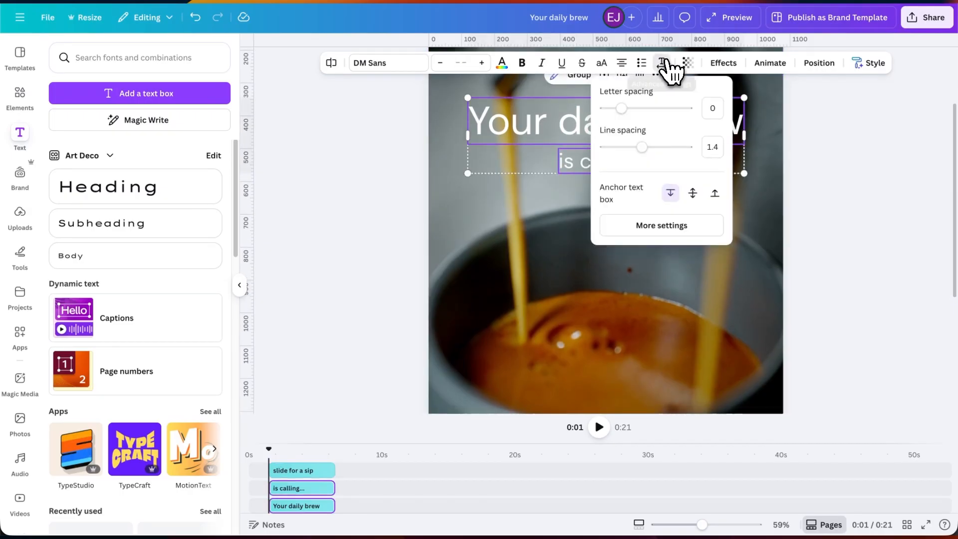
left_click(713, 106)
type("-26")
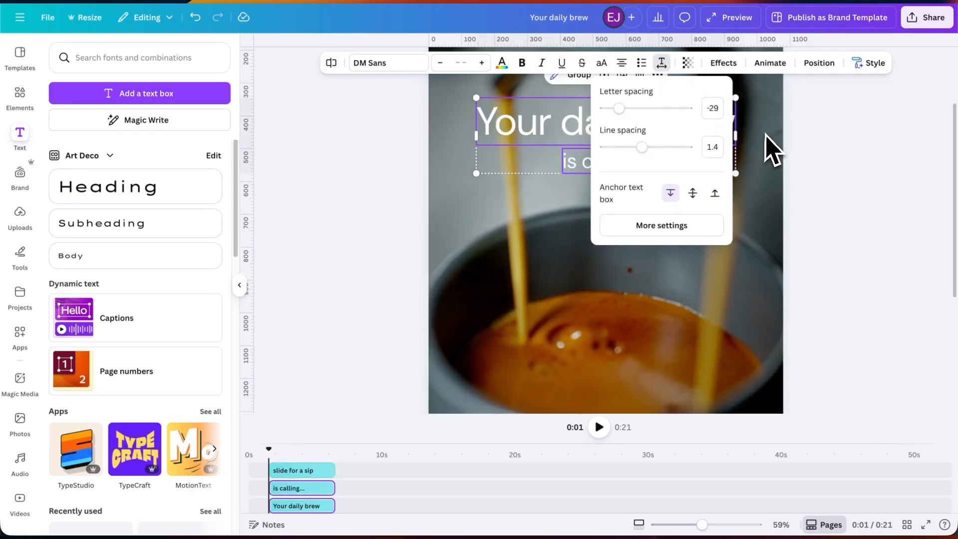
left_click(832, 168)
Duplicate the "is calling..." text into the page's upper left corner and reword the copy as "Brewing"
scroll(798, 179, "up", 2)
left_click(621, 245)
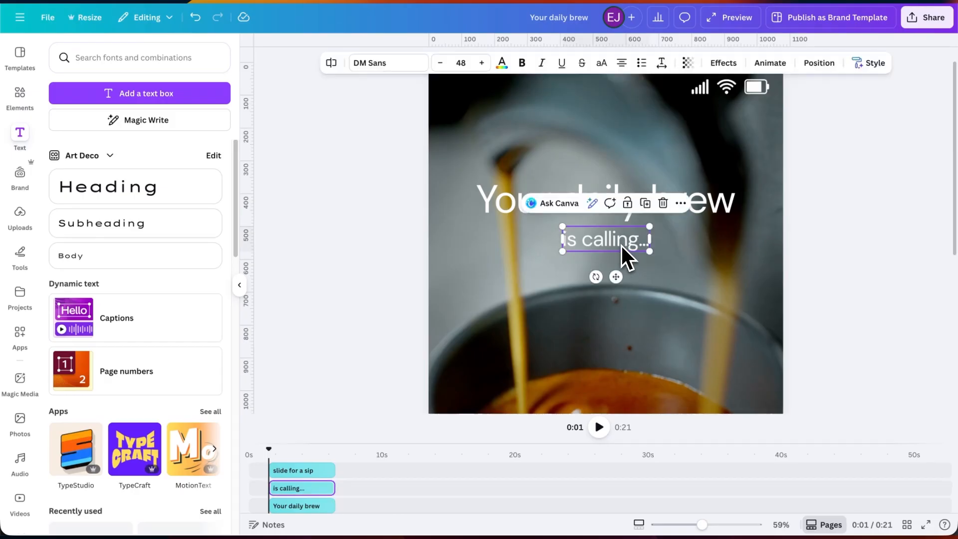
left_click_drag(619, 242, 512, 113, "alt")
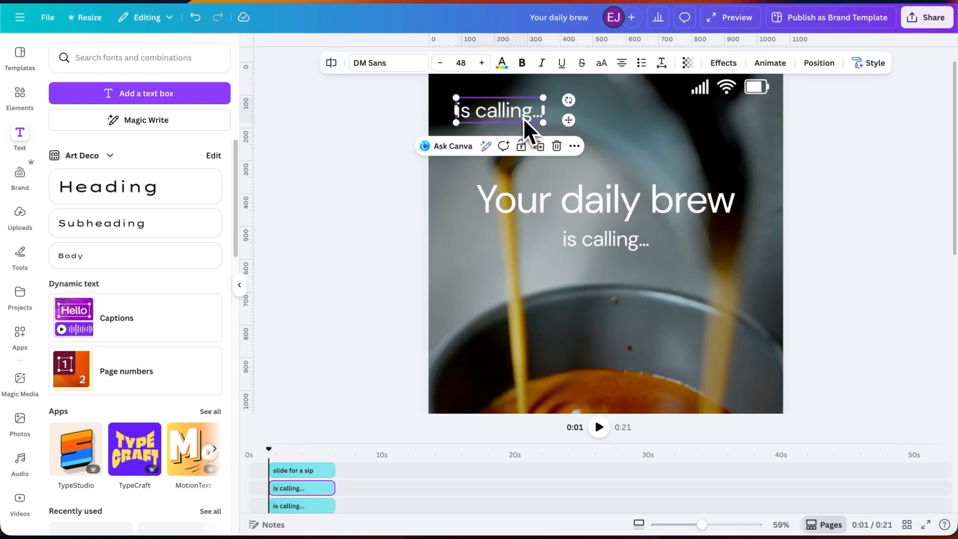
double_click(523, 118)
type("Brewi")
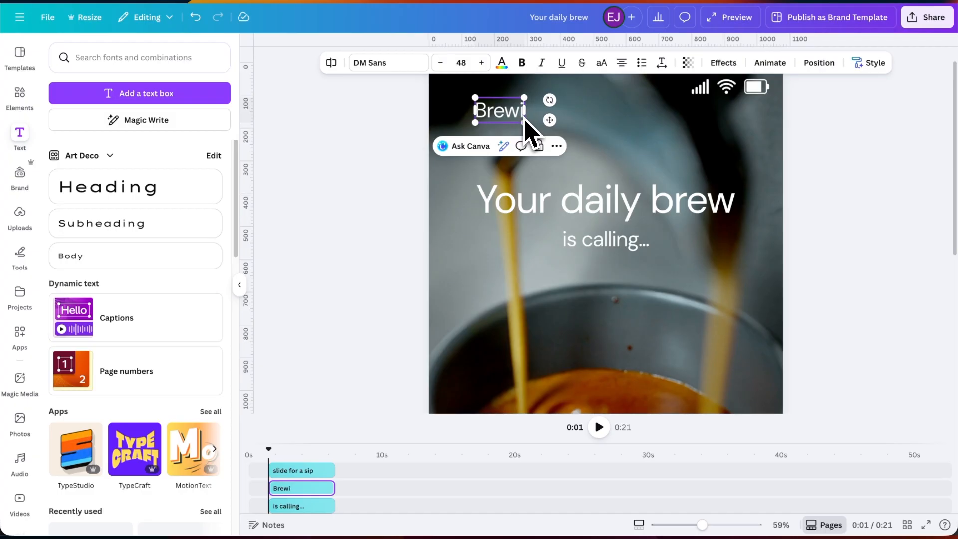
type("ig")
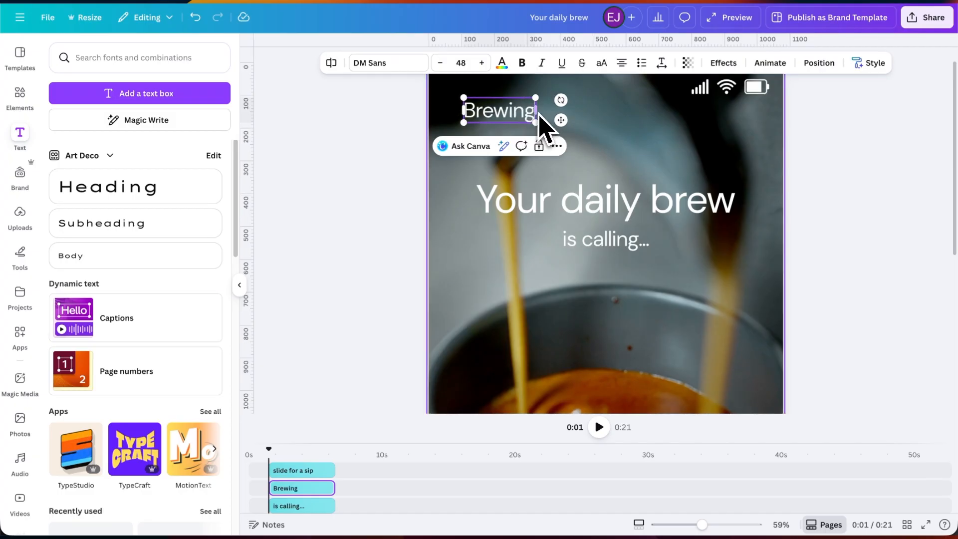
Make the "Brewing" text uppercase and shrink it to font size 35.4, level with the status-bar icons
left_click(601, 63)
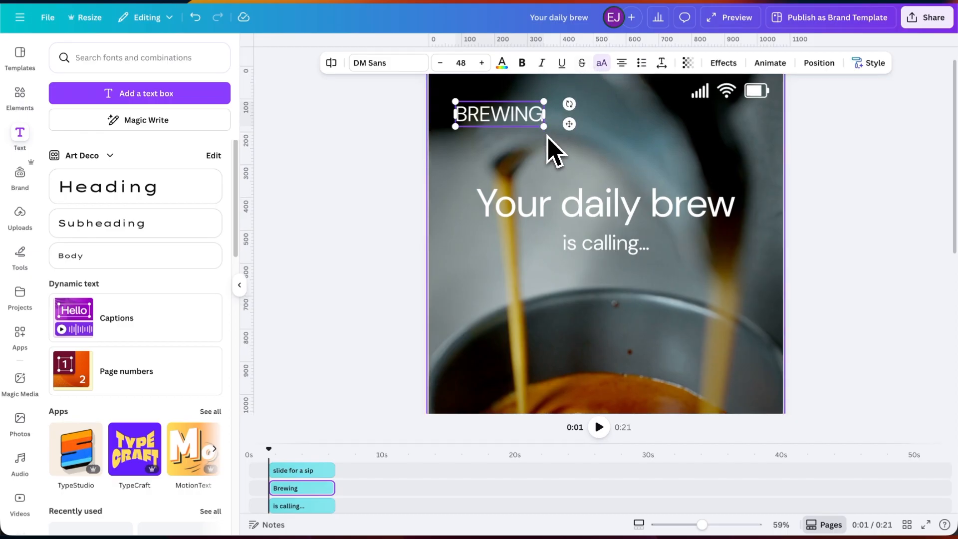
scroll(552, 150, "up", 1)
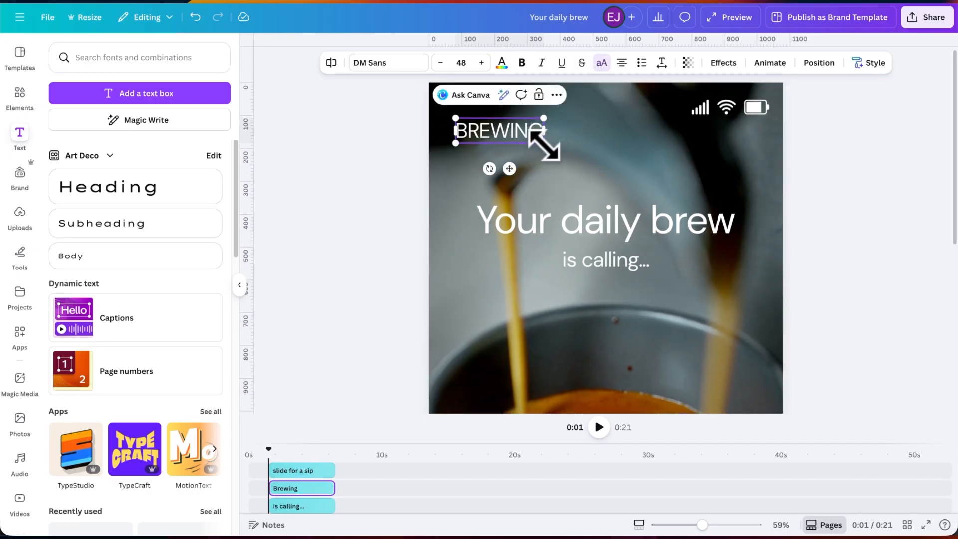
left_click_drag(544, 143, 491, 145)
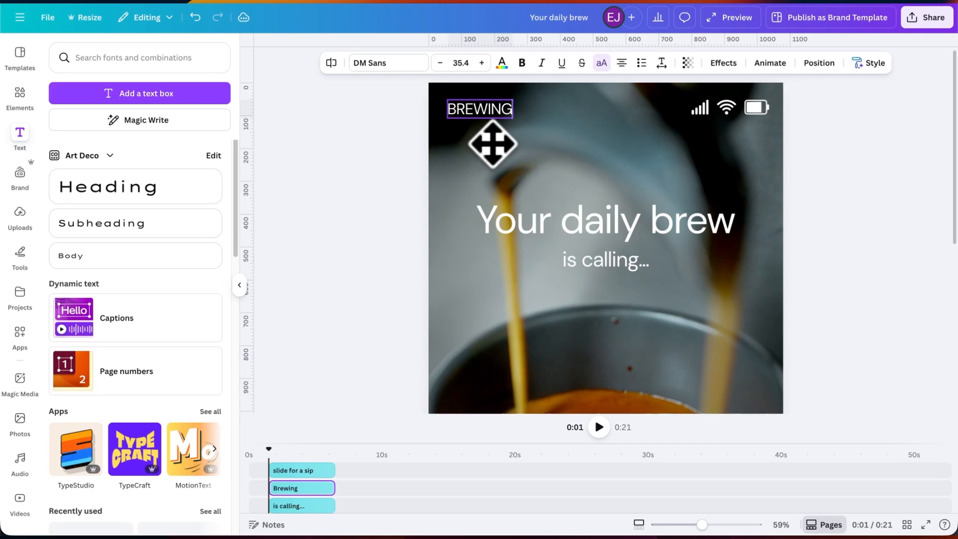
left_click_drag(491, 144, 493, 144)
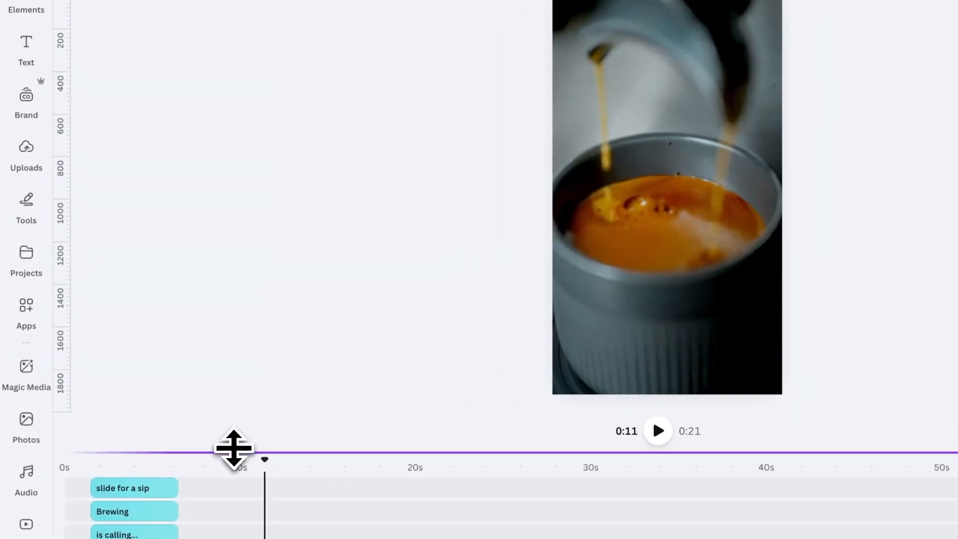
Select all the call overlay elements together and shift their timing to the very start of the video
left_click_drag(234, 447, 263, 132)
left_click(168, 200)
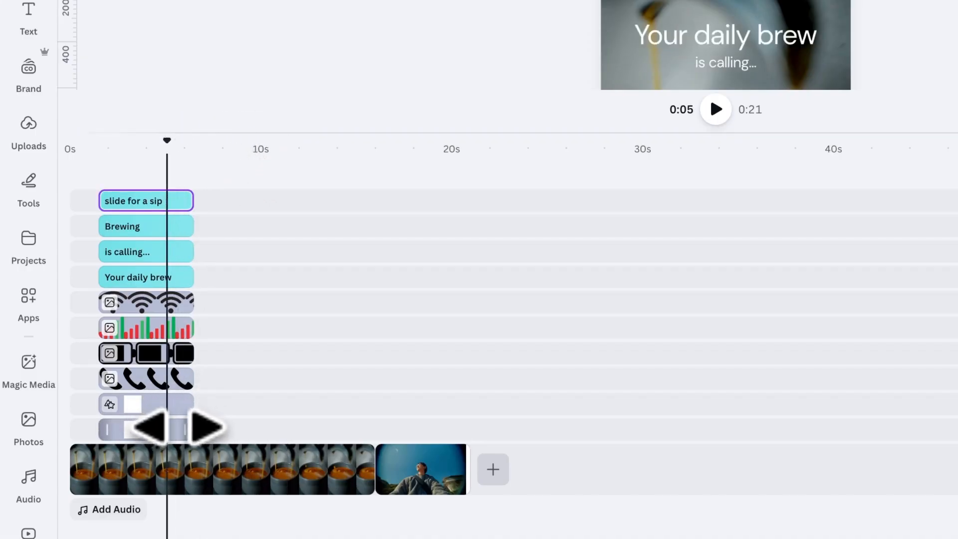
left_click(177, 430, "shift")
left_click_drag(177, 430, 120, 421)
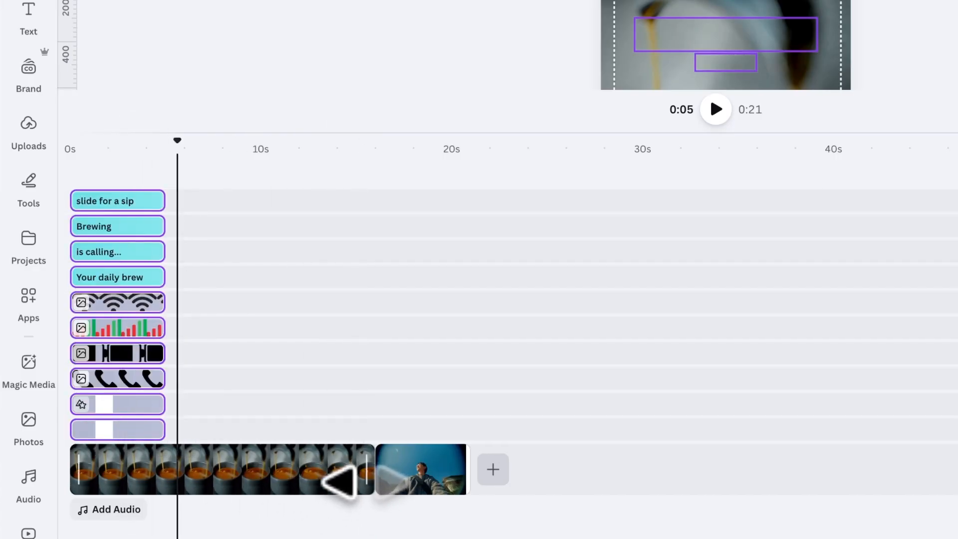
Trim the coffee-pouring clip to 3.0 s and shorten every call overlay element to end with it
mouse_move(367, 479)
left_mouse_down()
mouse_move(142, 480)
mouse_move(117, 493)
left_mouse_up()
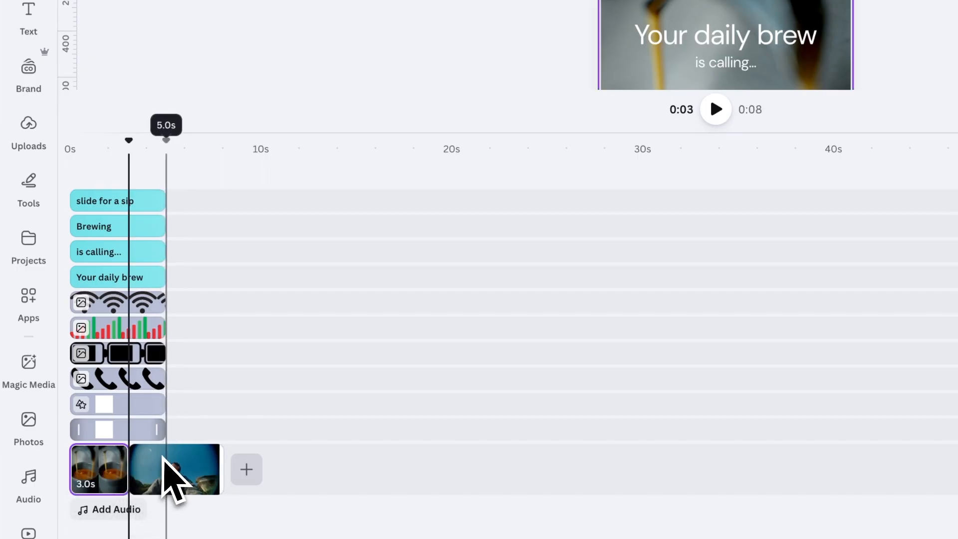
left_click_drag(162, 431, 129, 432)
left_click_drag(164, 405, 128, 385)
left_click(150, 384)
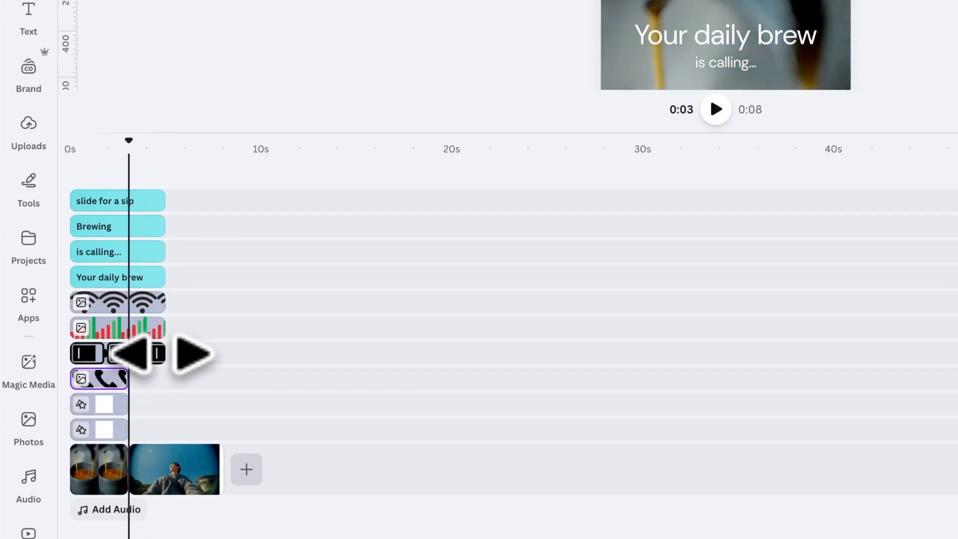
left_click_drag(161, 353, 129, 231)
left_click_drag(162, 202, 125, 204)
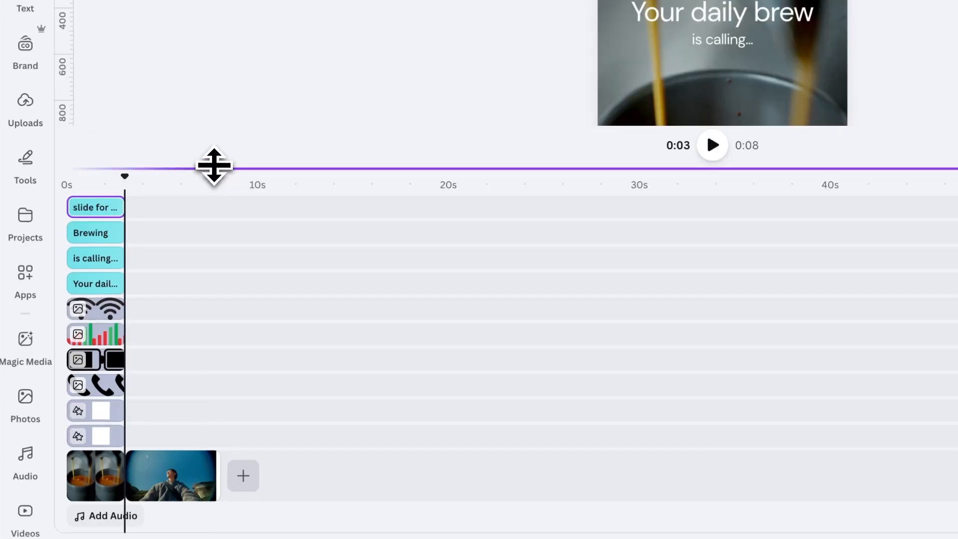
Add the text "The Daily Brew" over the clip of the man drinking, centred above his head
left_click_drag(213, 166, 245, 484)
scroll(249, 509, "down", 3)
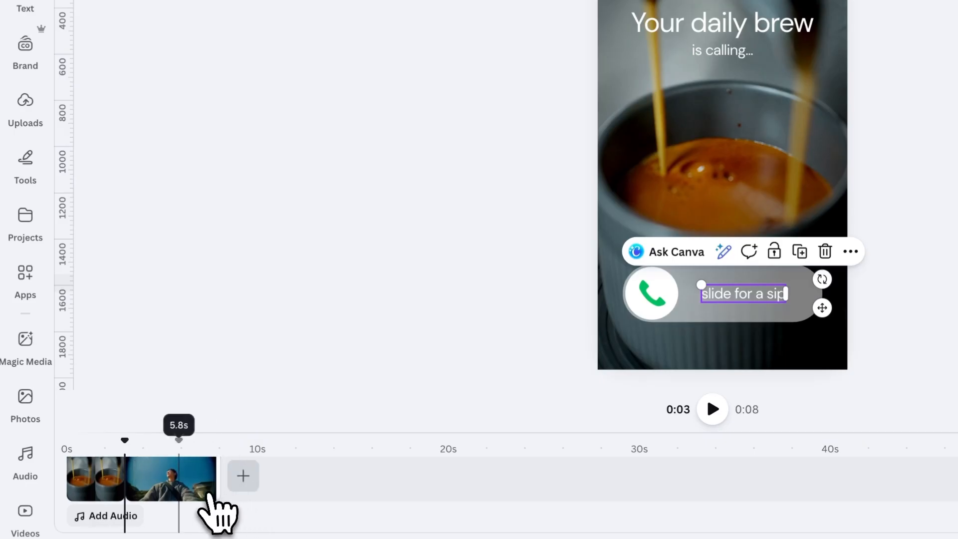
left_click(178, 499)
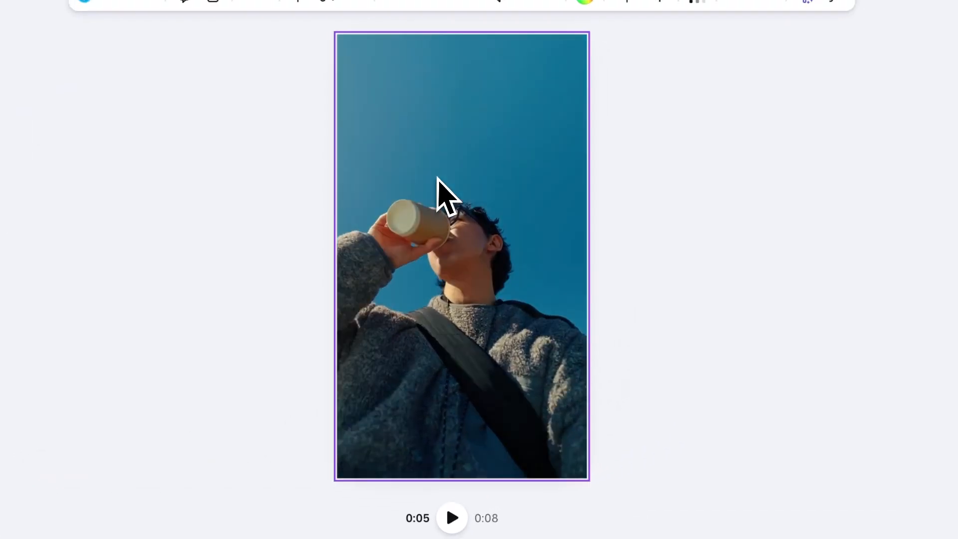
type("t")
type("The Daily Brew")
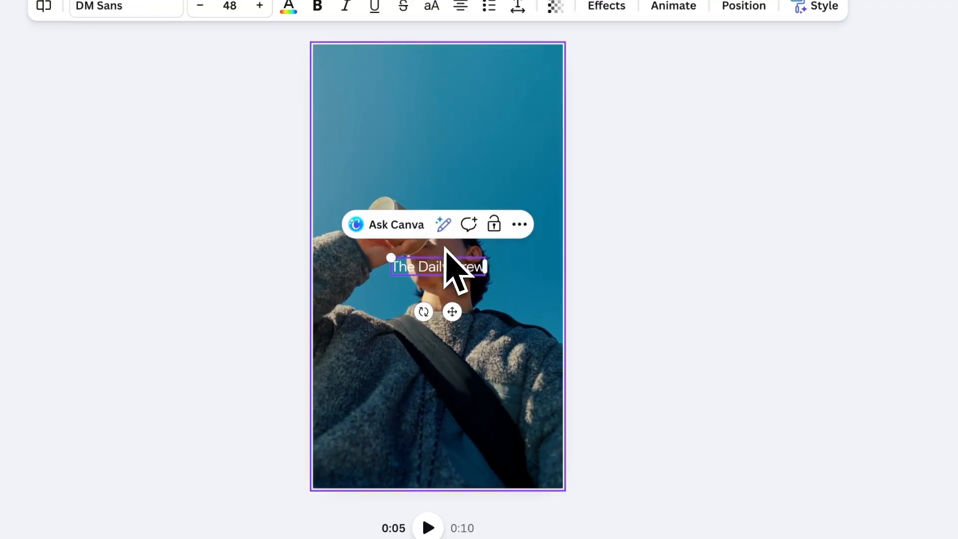
left_click_drag(449, 306, 464, 172)
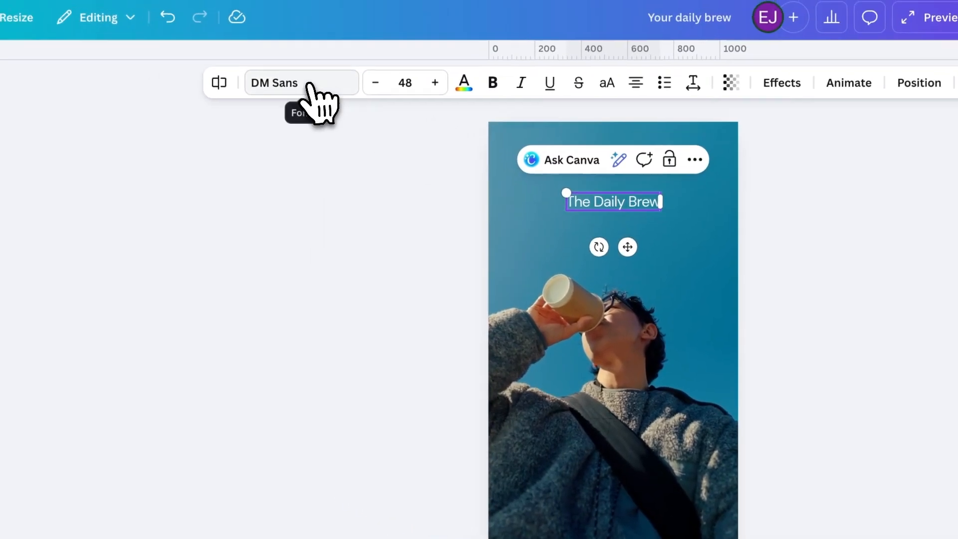
Change the font of "The Daily Brew" text to Lexend Zetta
left_click(125, 6)
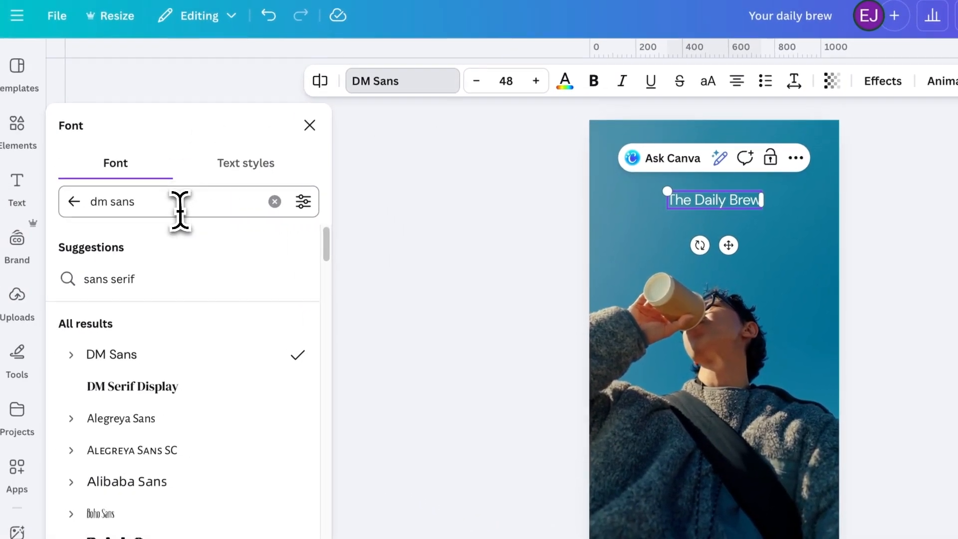
left_click(83, 212)
type("lexend")
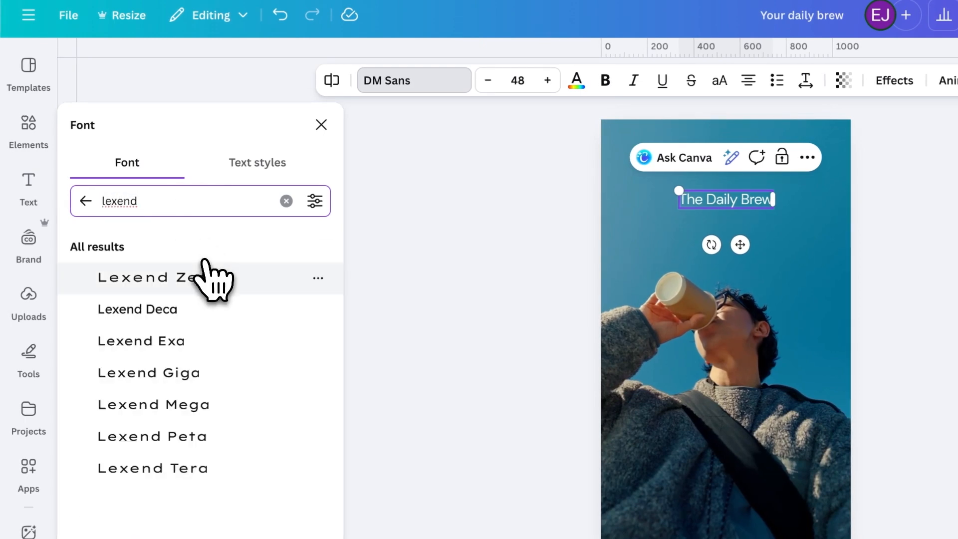
left_click(214, 277)
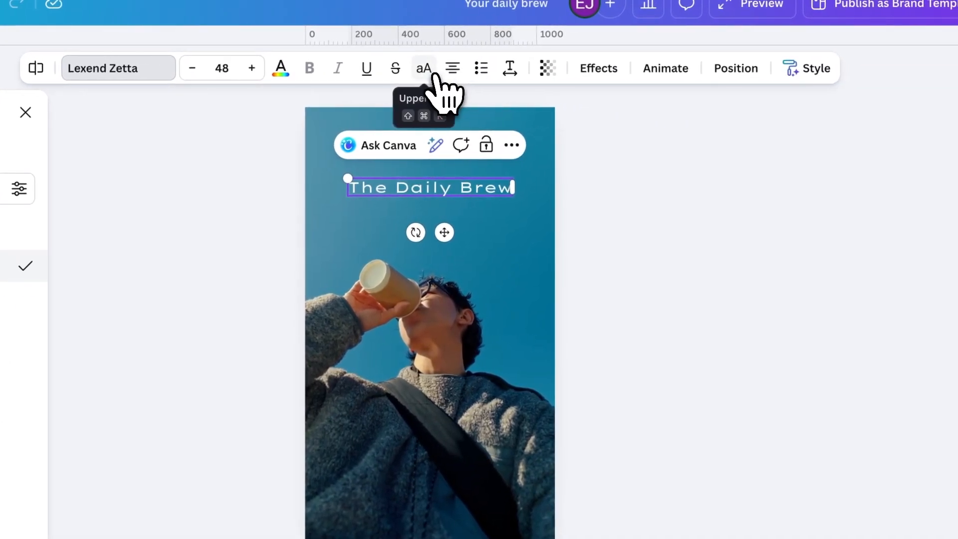
Make "The Daily Brew" uppercase and break it into three lines with one word each
left_click(434, 74)
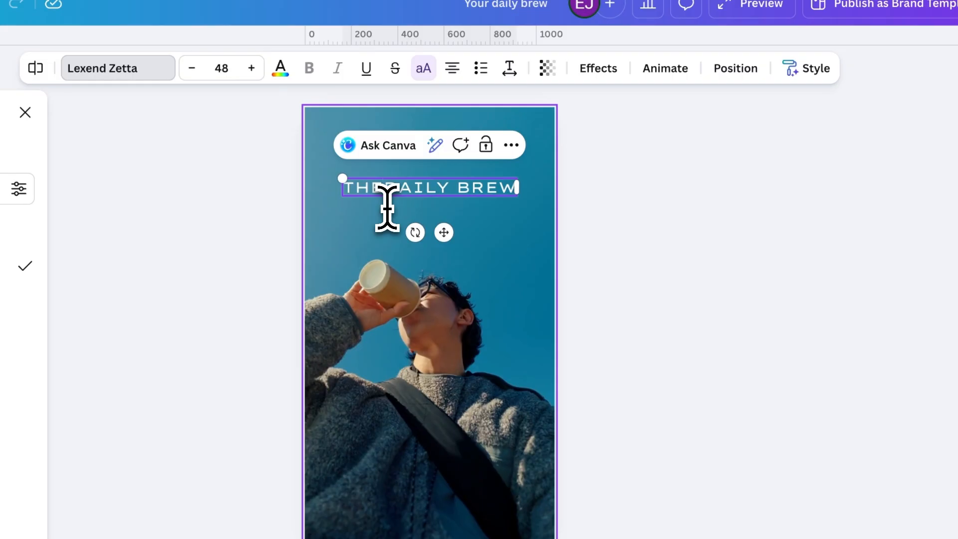
key("Return")
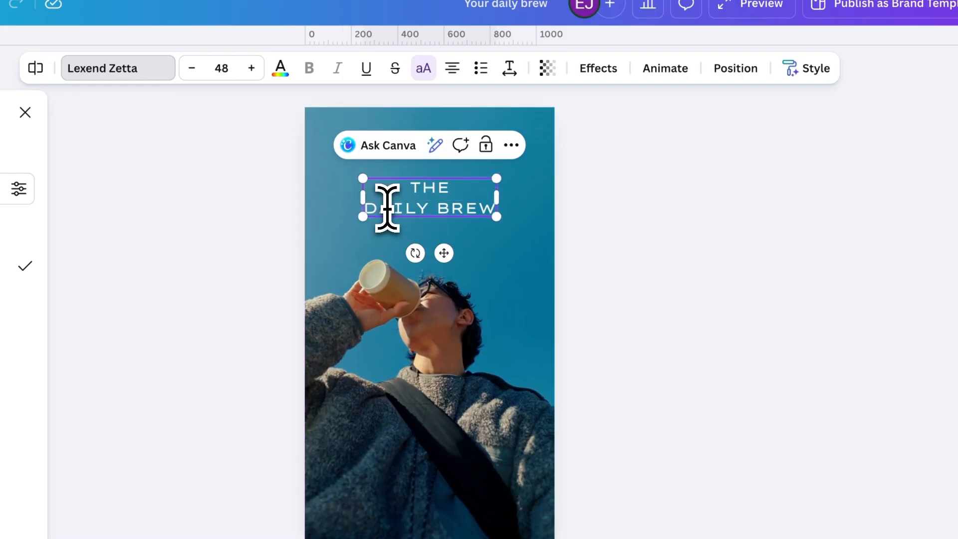
key("Return")
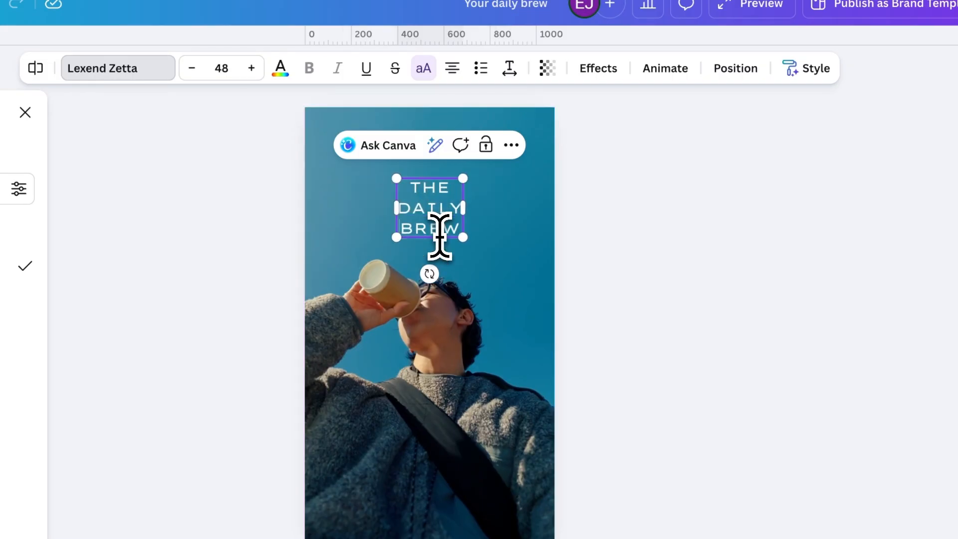
Widen the letter spacing of the whole "THE DAILY BREW" text to 281
key("ctrl+a")
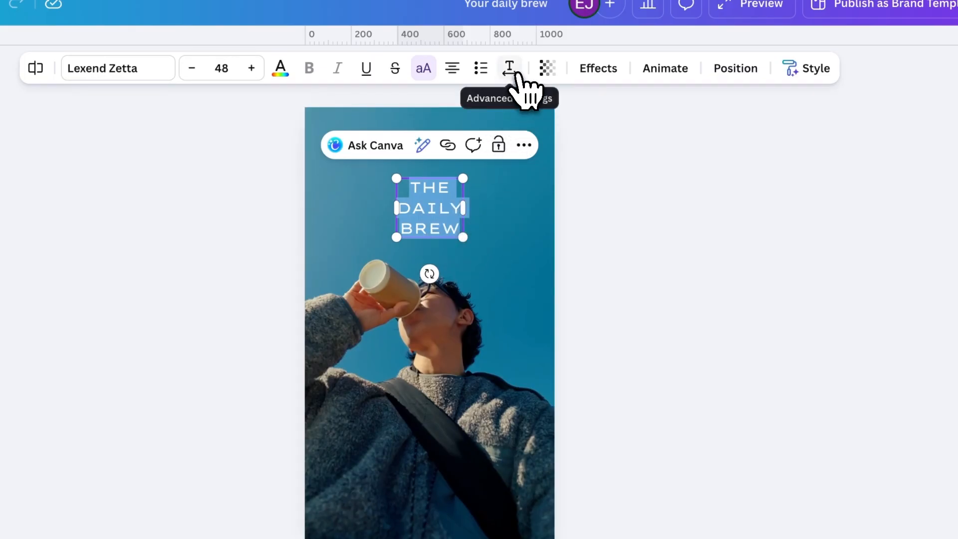
left_click(513, 71)
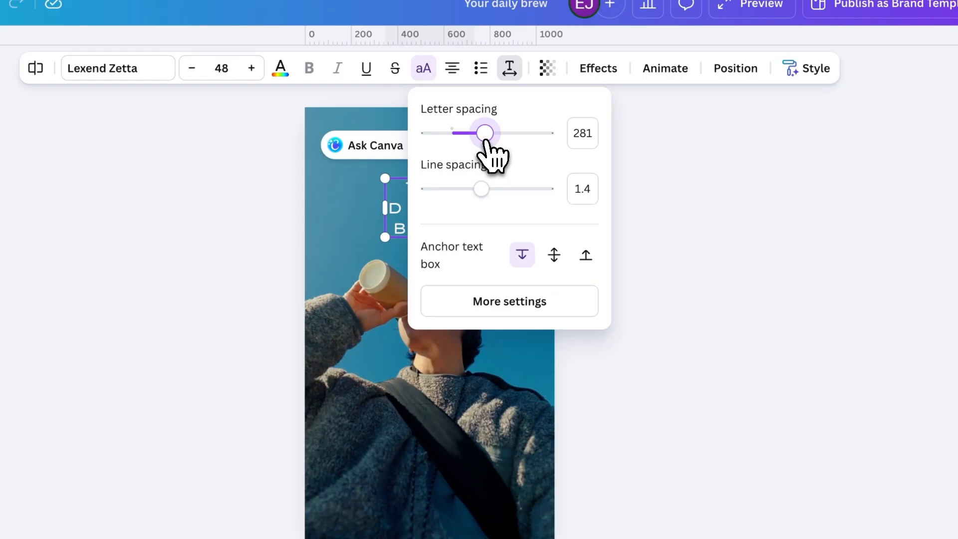
left_click(698, 191)
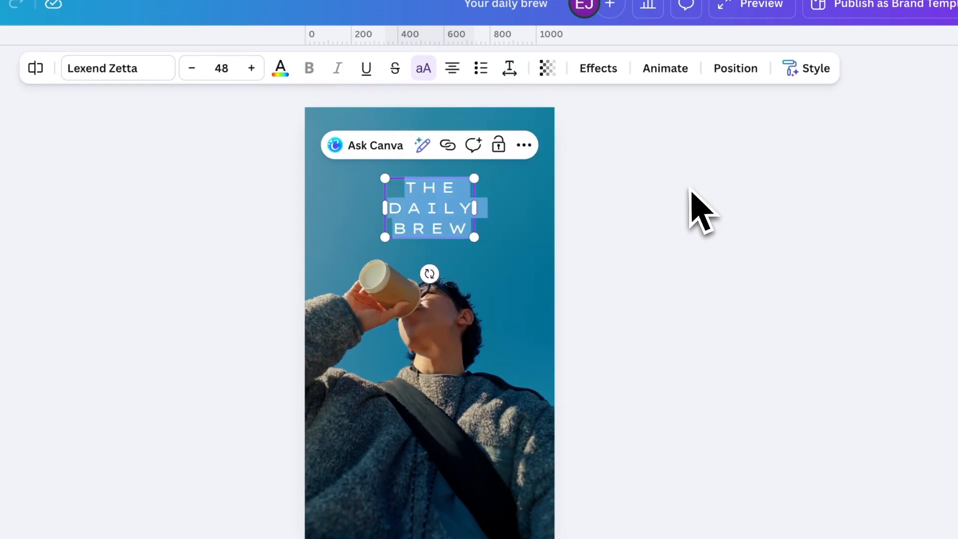
left_click(584, 229)
Enlarge the "THE DAILY BREW" title to font size 77.9 and move it slightly higher above the man's head
left_click(461, 233)
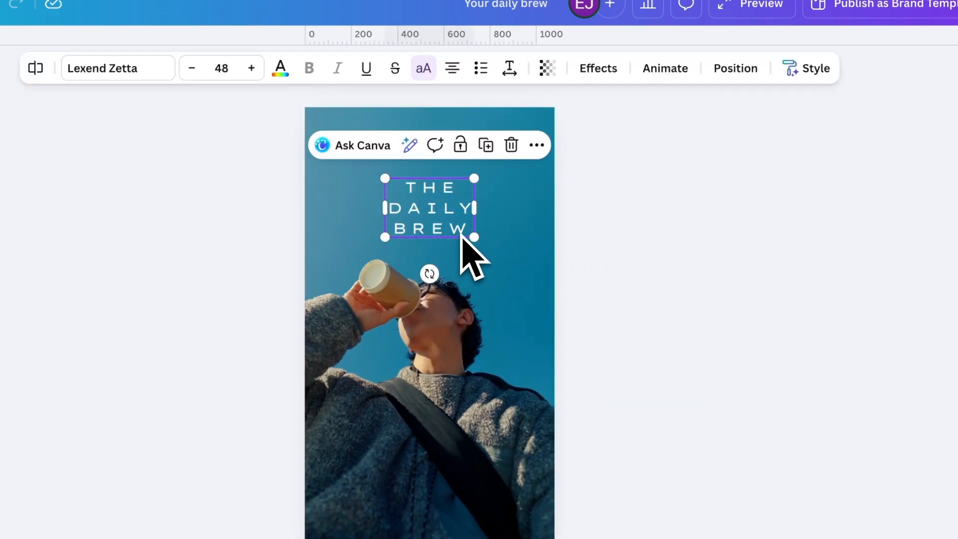
left_click_drag(472, 238, 495, 244)
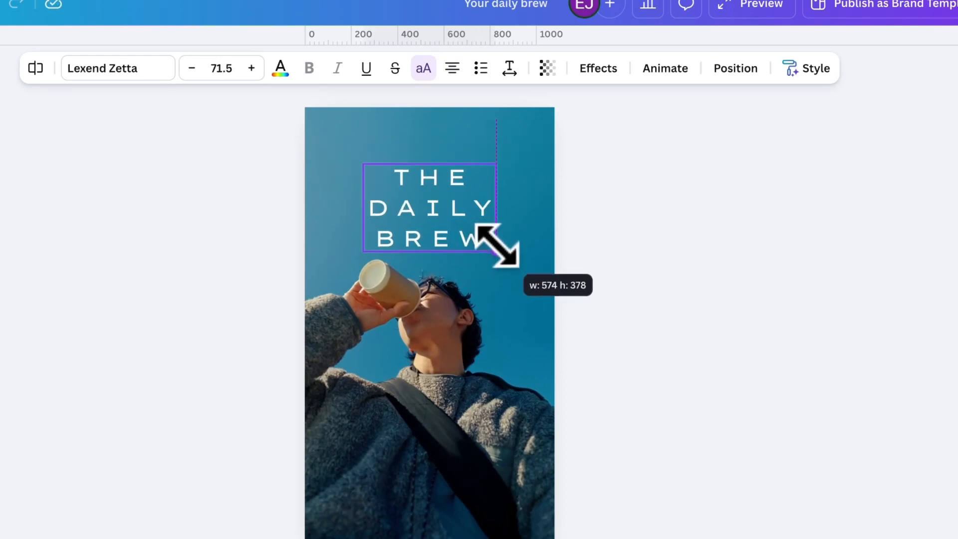
left_click_drag(495, 244, 502, 249)
left_click_drag(435, 208, 434, 192)
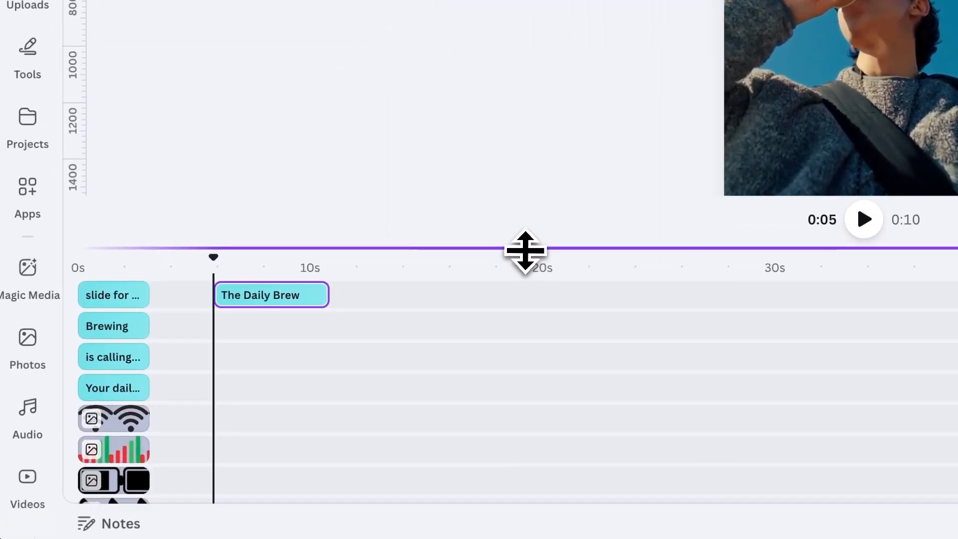
Adjust the timing of "The Daily Brew" text so it starts and ends with the second video clip
left_click_drag(525, 250, 528, 98)
left_click_drag(224, 142, 161, 145)
mouse_move(328, 143)
left_click_drag(331, 139, 267, 165)
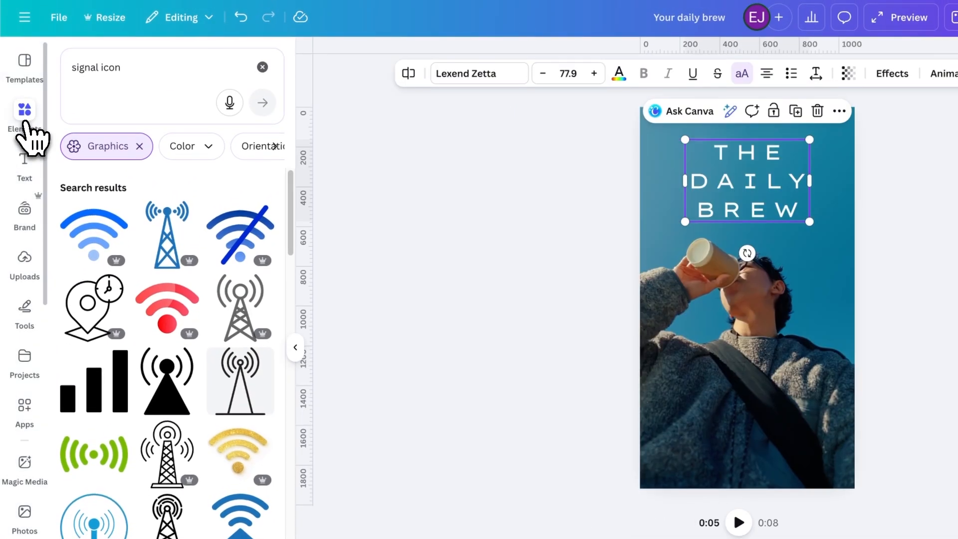
Search the graphics for "gradient" and add the black soft fade gradient to the page
left_click(149, 76)
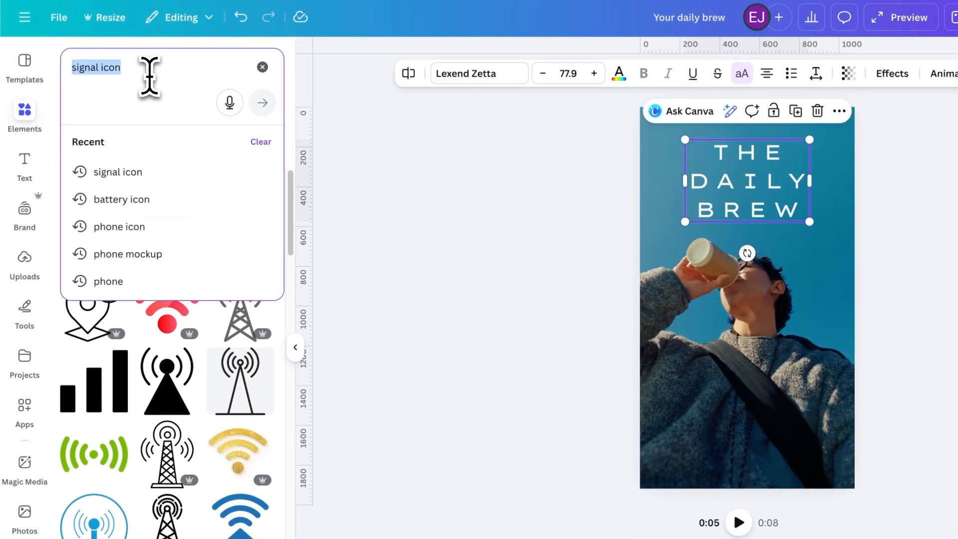
type("gradient")
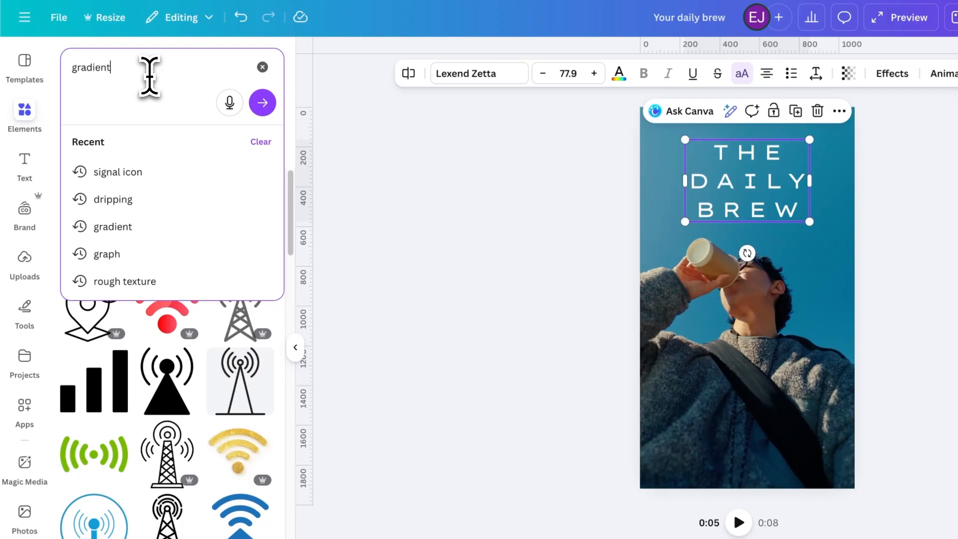
key("Return")
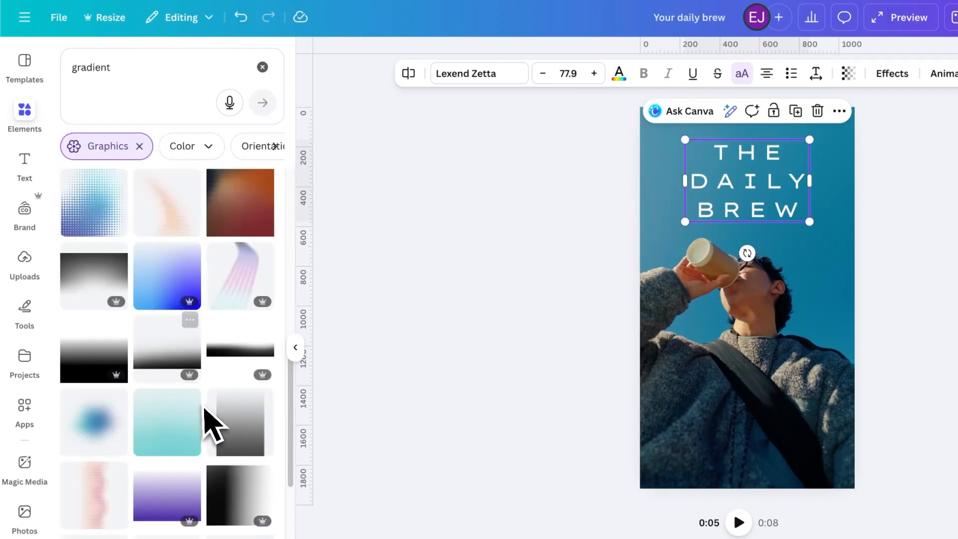
left_click(93, 272)
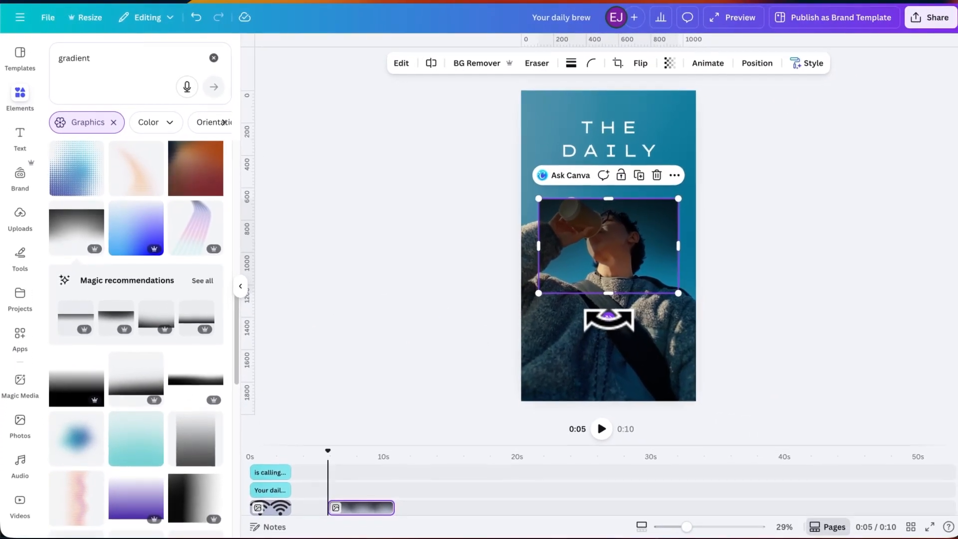
Rotate the black gradient by 180 degrees, enlarge it to the page width and place it along the page's lower edge
left_click_drag(607, 318, 606, 211)
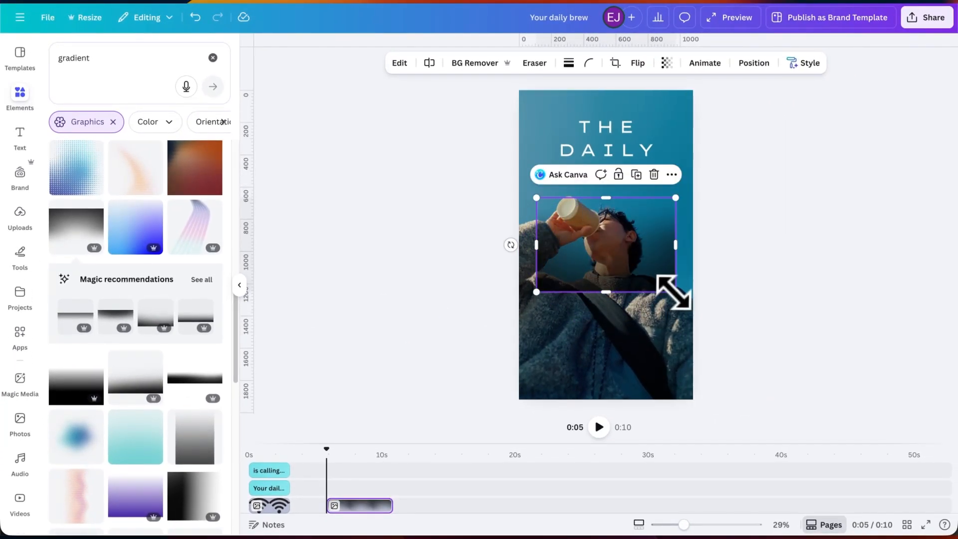
left_click_drag(675, 292, 694, 309)
left_click_drag(663, 252, 655, 356)
Extend the gradient back to the start of the video and layer it directly above the video clips, behind the other elements
left_click_drag(326, 499, 251, 494)
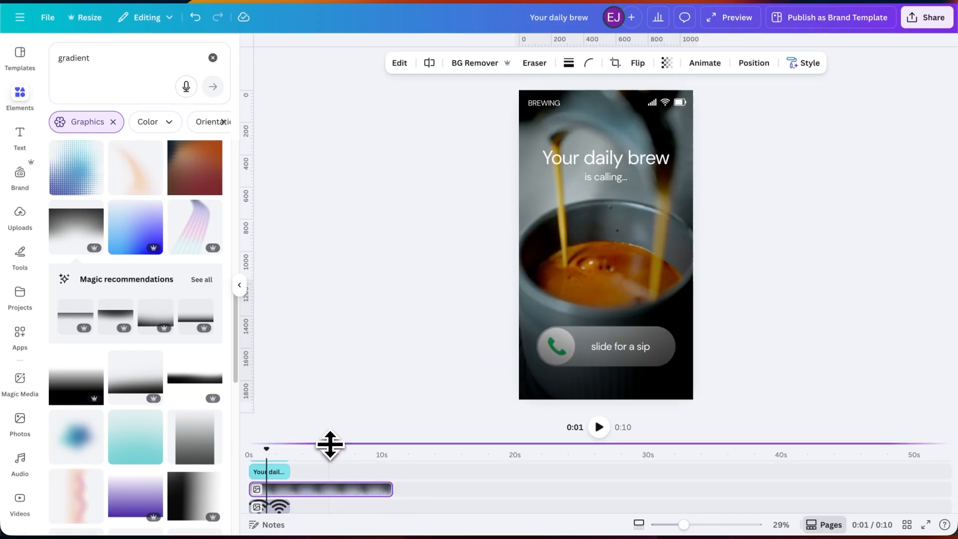
left_click_drag(327, 444, 325, 289)
left_click_drag(322, 342, 312, 446)
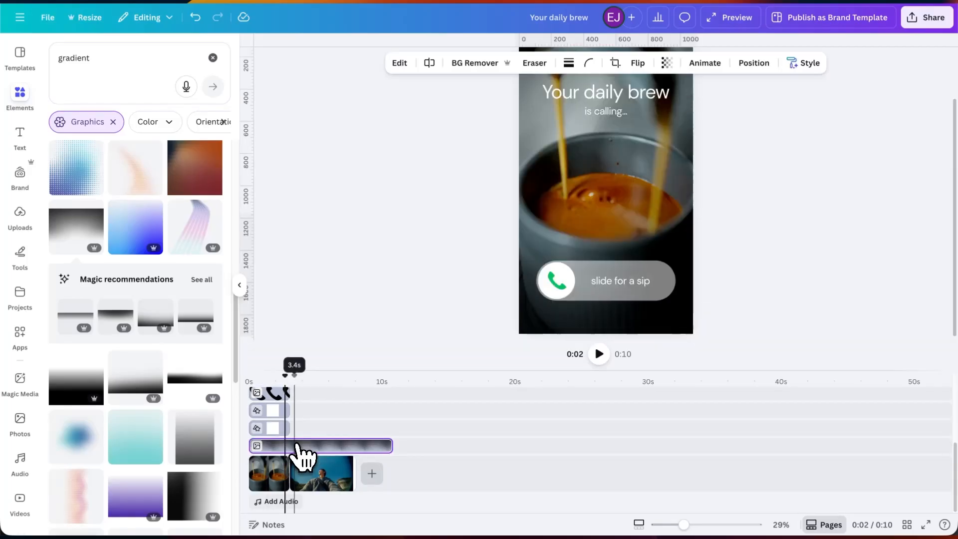
Lower the gradient's transparency value to about 61 and trim its duration to the end of the video
left_click(298, 447)
left_click(667, 63)
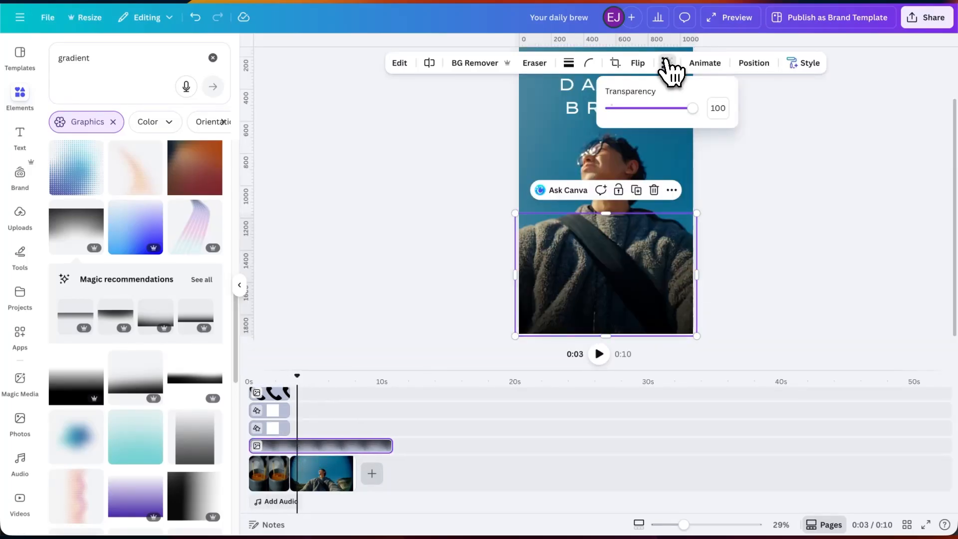
left_click_drag(685, 109, 669, 109)
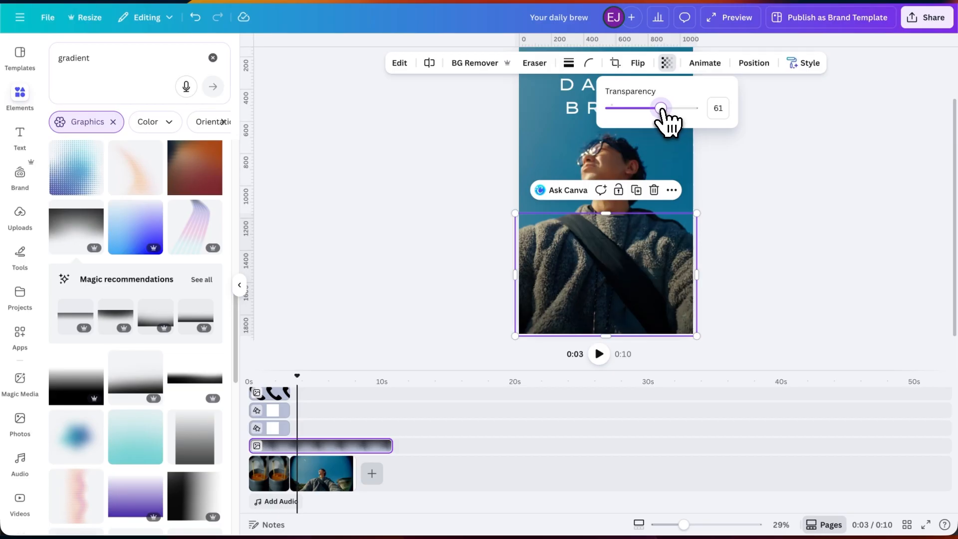
left_click_drag(661, 109, 664, 109)
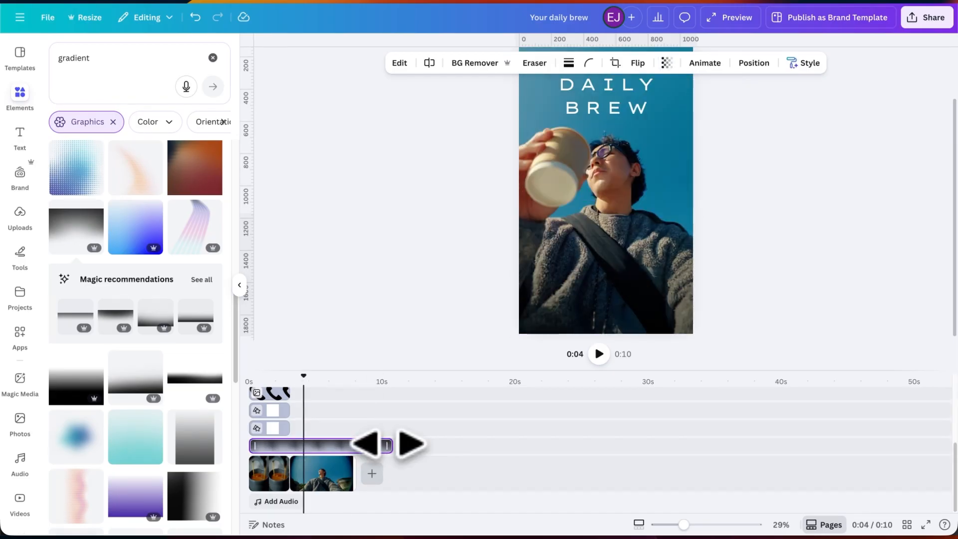
left_click_drag(388, 444, 355, 442)
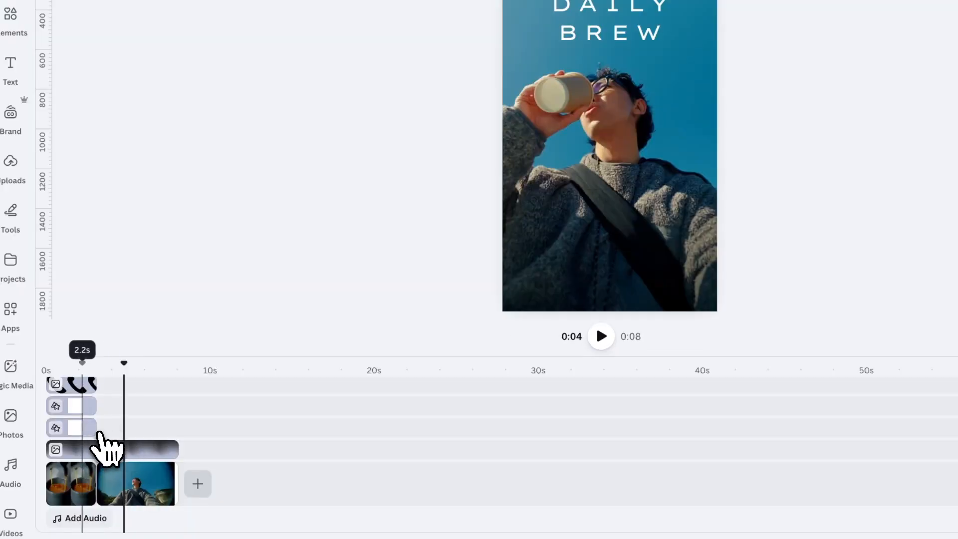
Extend the translucent slider bar's duration to the end of the video and group the phone icon with its white circle
left_click(80, 429)
left_click_drag(95, 429, 185, 455)
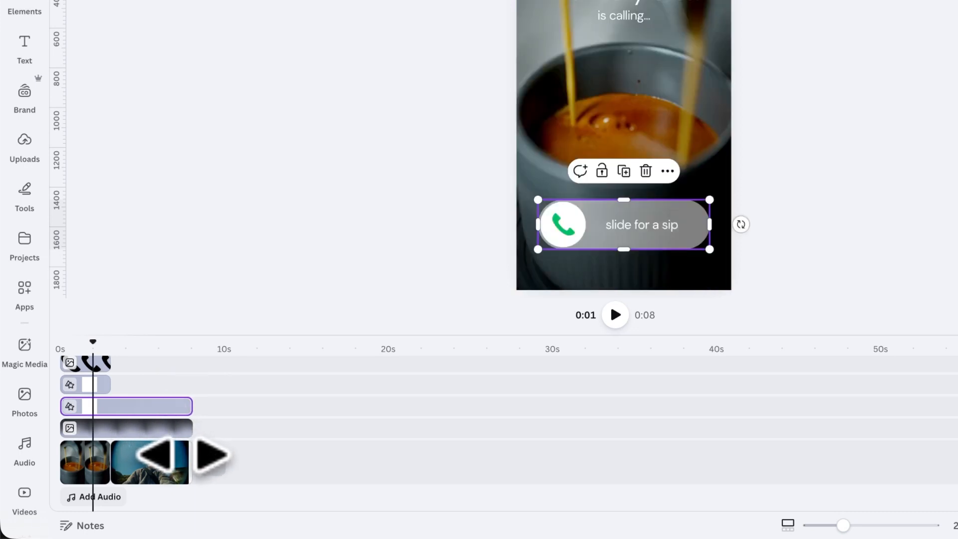
left_click(561, 234)
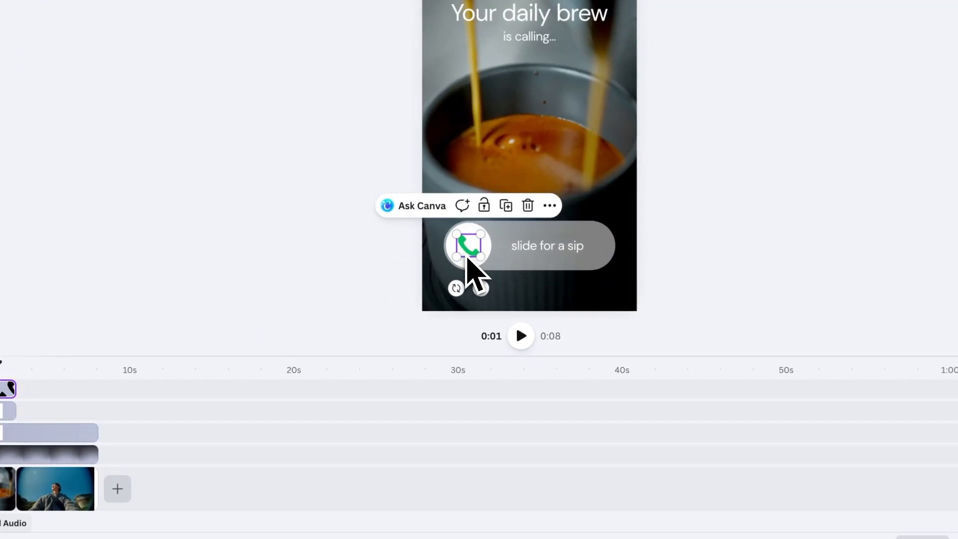
left_click(488, 253)
right_click(488, 254)
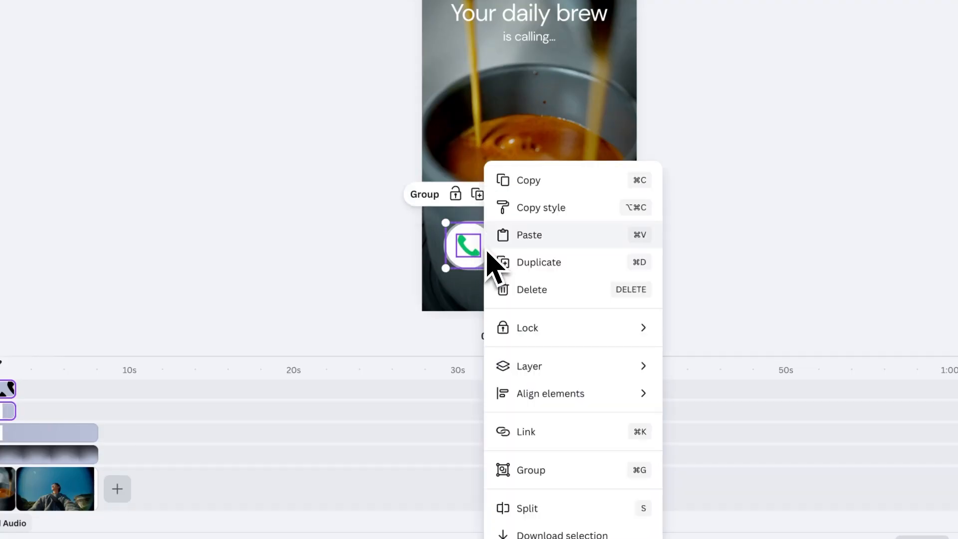
left_click(601, 471)
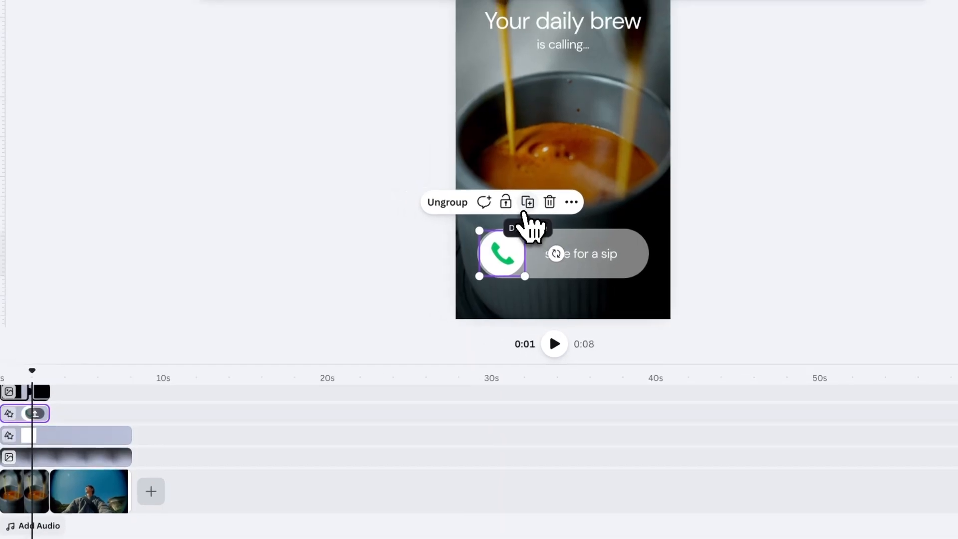
Duplicate the phone button group, align the copy exactly over the original, and move its timing to start with the second clip
left_click(525, 208)
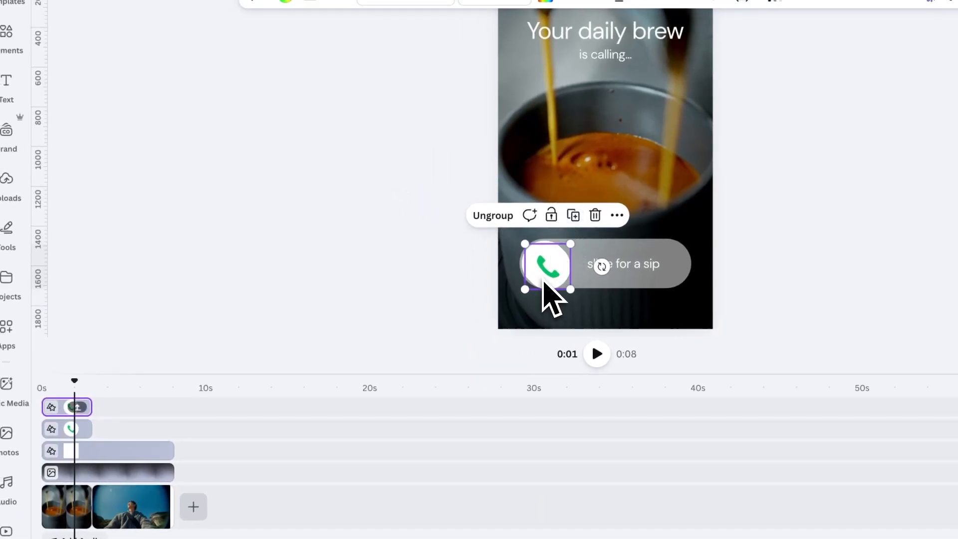
left_click_drag(544, 282, 538, 273)
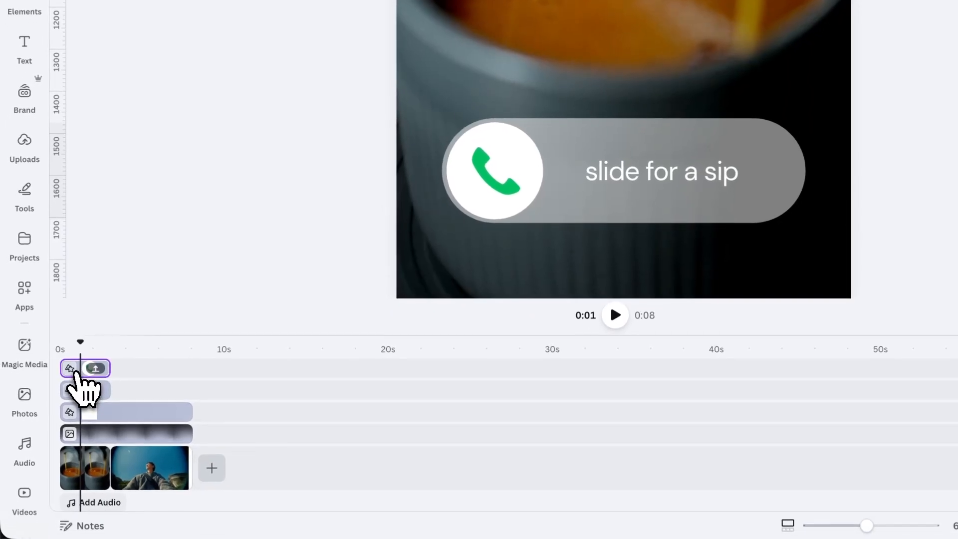
left_click_drag(72, 372, 131, 394)
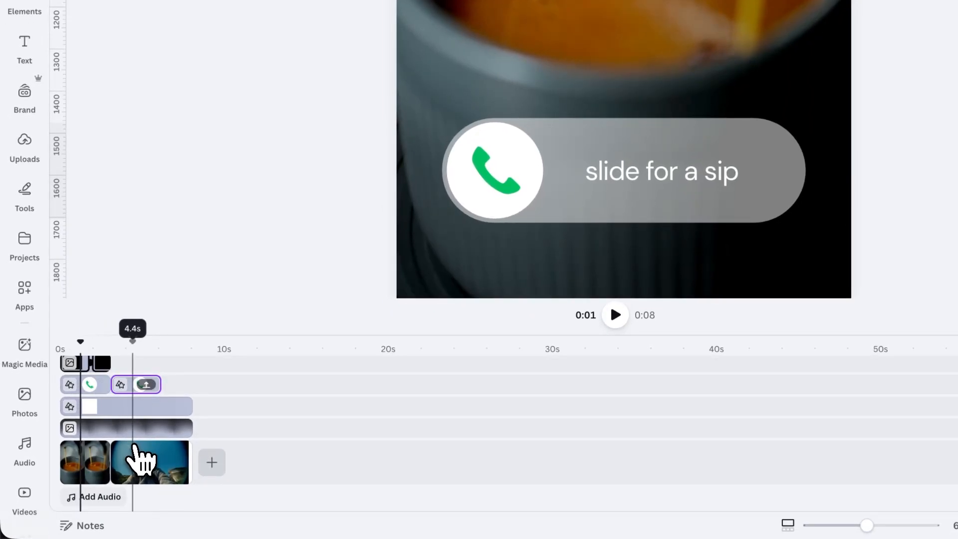
Place the second clip's phone button at the far right end inside the slider bar, level with its original height
left_click(135, 456)
left_click(455, 195)
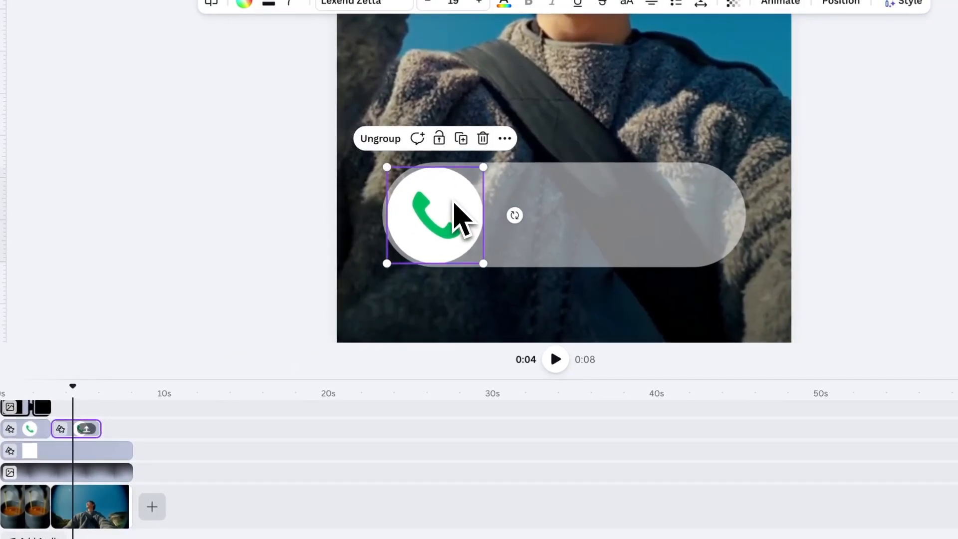
left_click_drag(454, 202, 631, 220)
left_click_drag(666, 232, 682, 230)
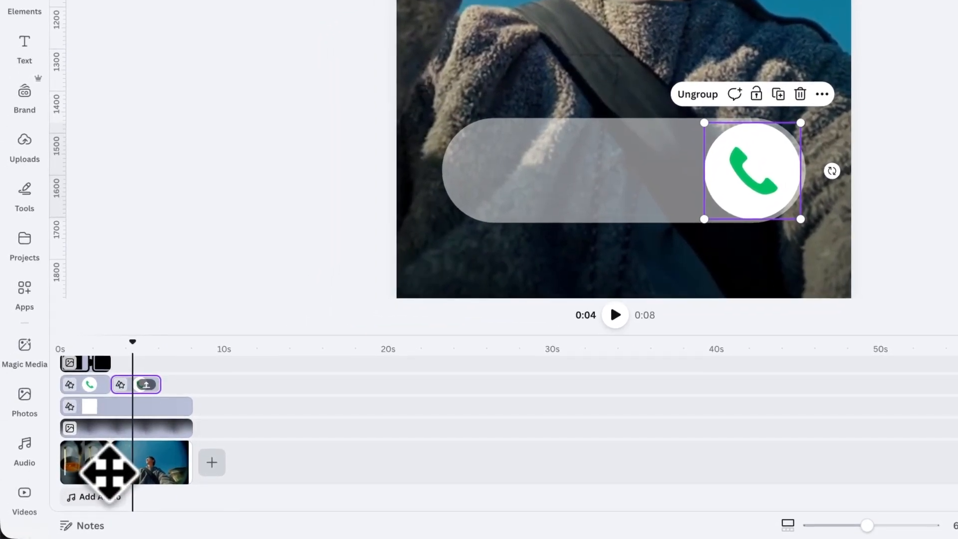
Add a Match & Move transition between the two video clips and scrub through the cut to check it
left_click(111, 471)
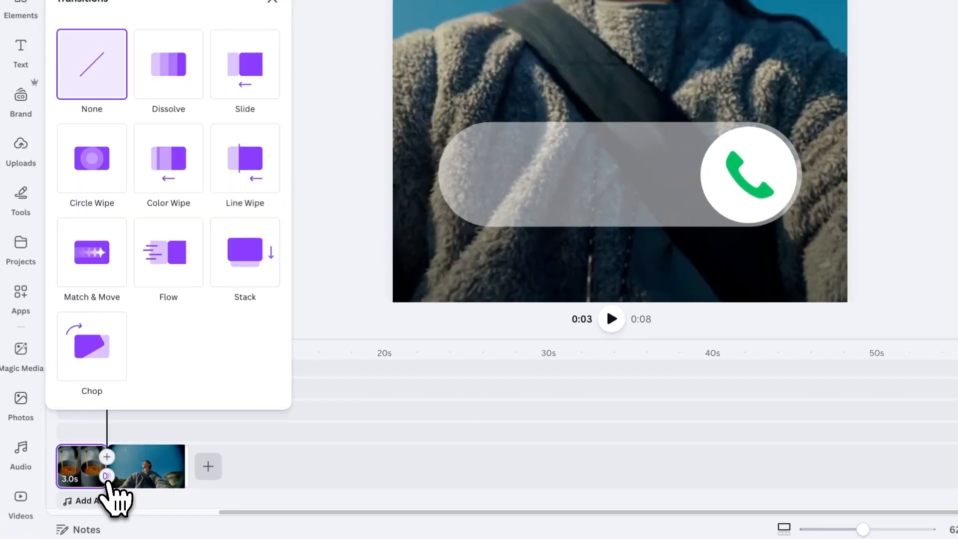
left_click(95, 272)
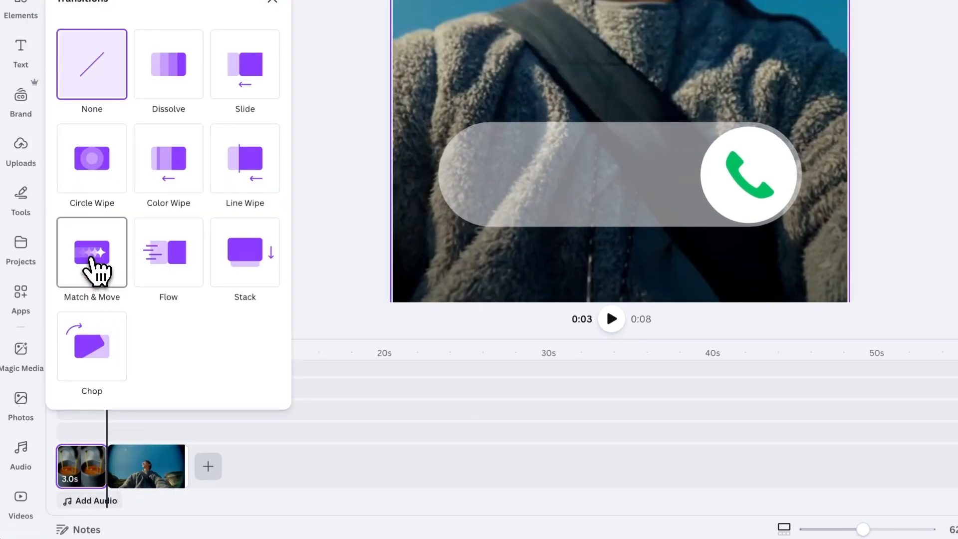
left_click(299, 312)
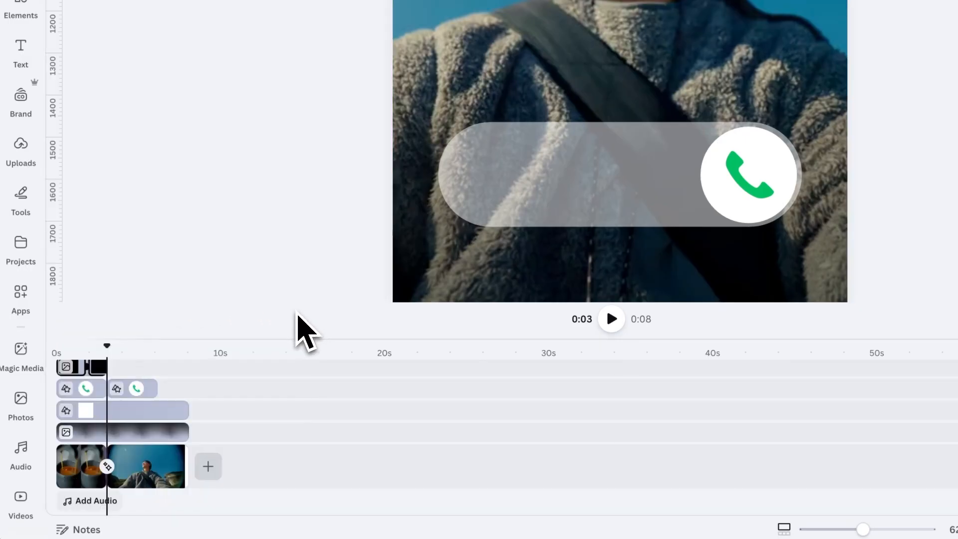
left_click_drag(107, 345, 112, 352)
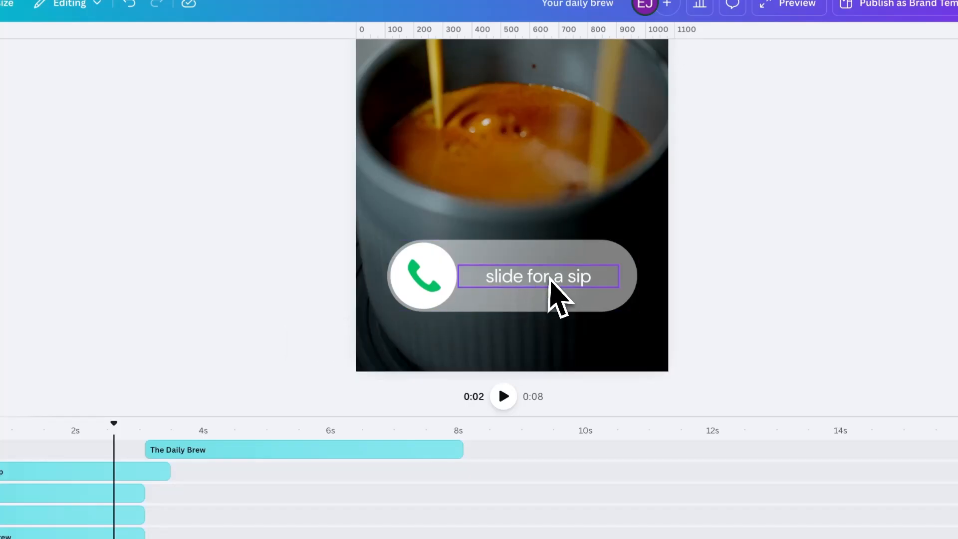
Apply the Typewriter animation to the "slide for a sip" text on exit only, with the speed at maximum
left_click(553, 279)
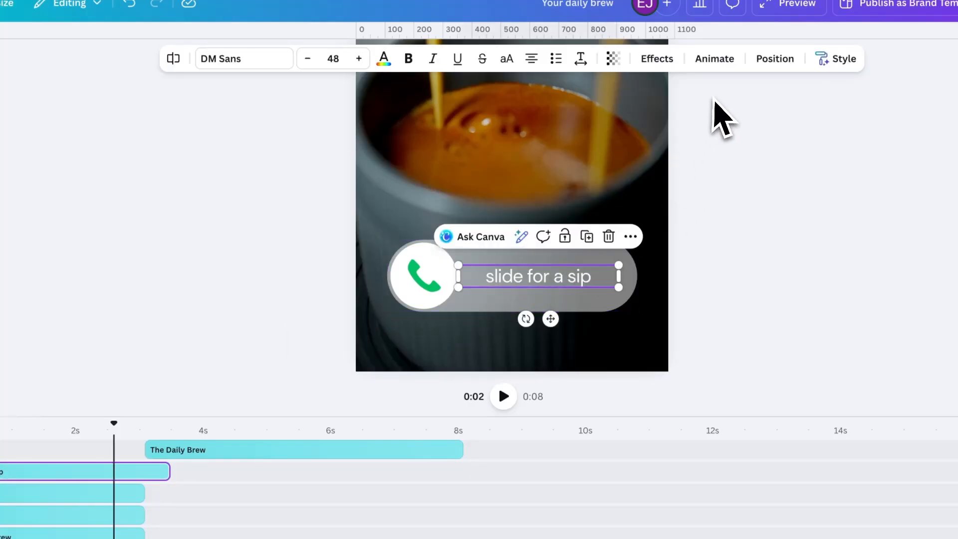
left_click(715, 61)
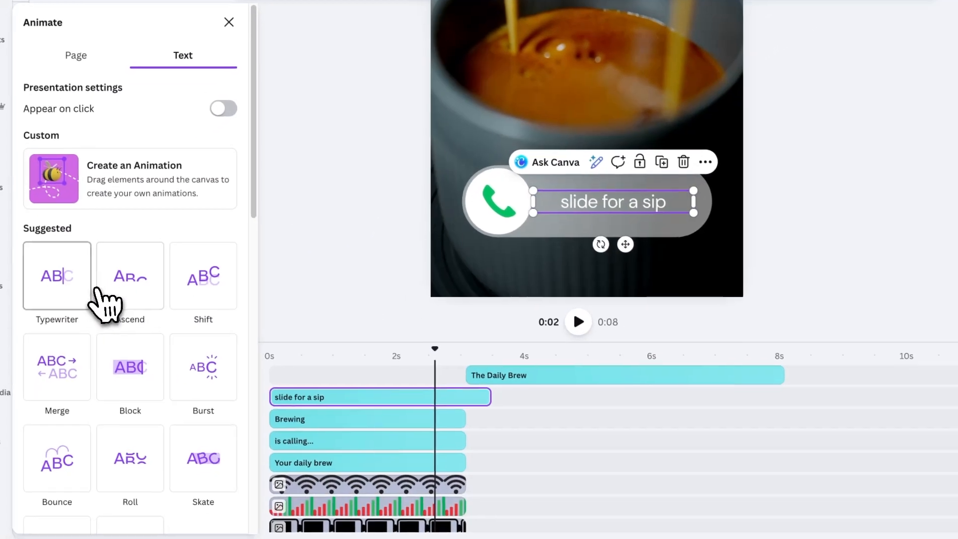
left_click(84, 292)
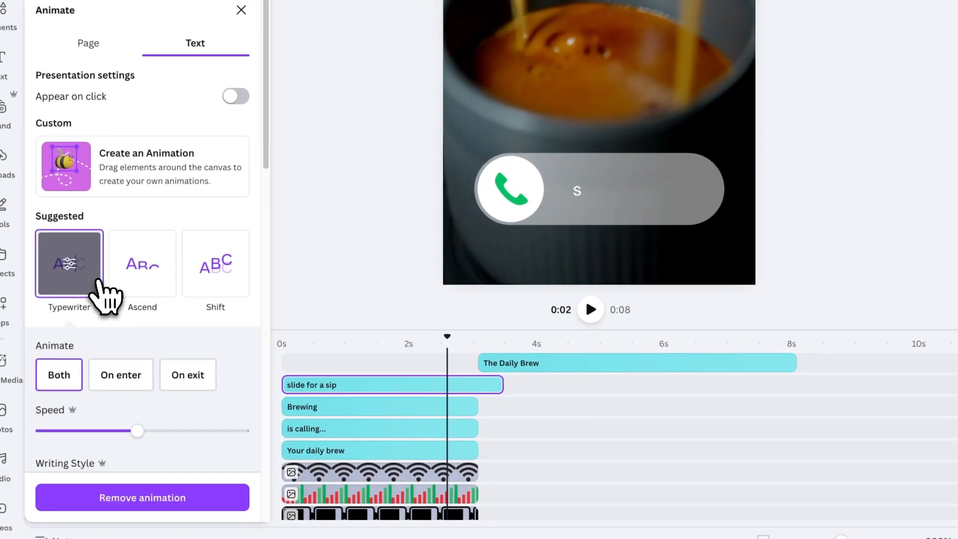
left_click(187, 377)
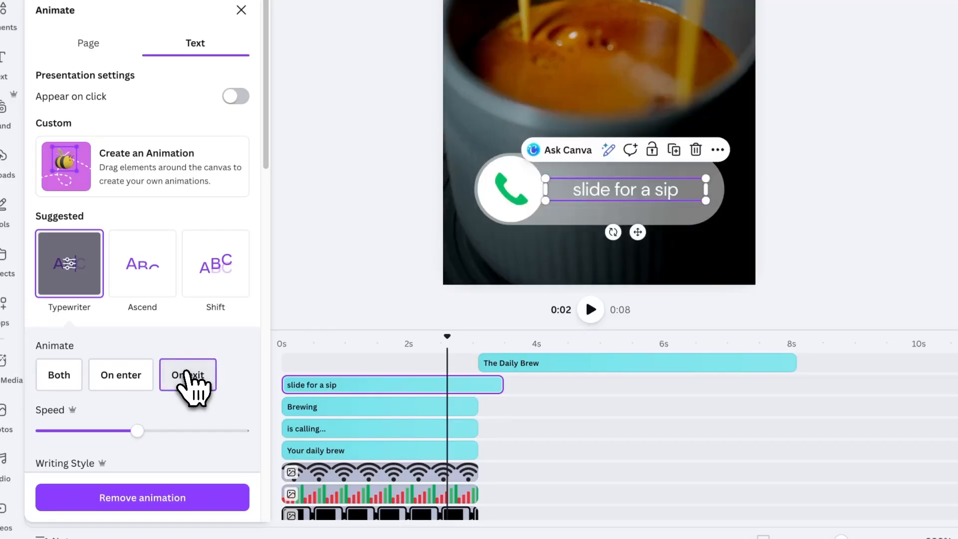
mouse_move(449, 342)
left_mouse_down()
mouse_move(486, 337)
mouse_move(463, 336)
left_mouse_up()
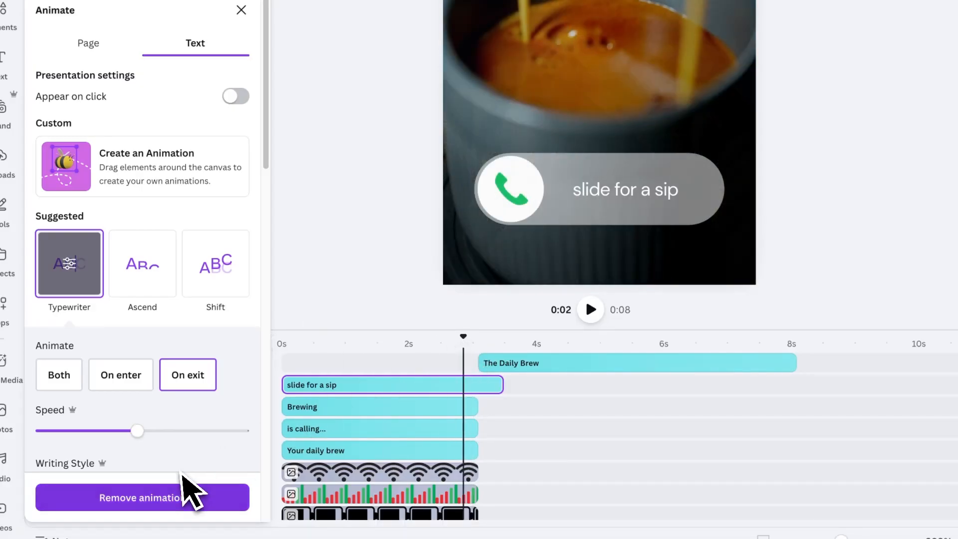
left_click_drag(139, 432, 359, 402)
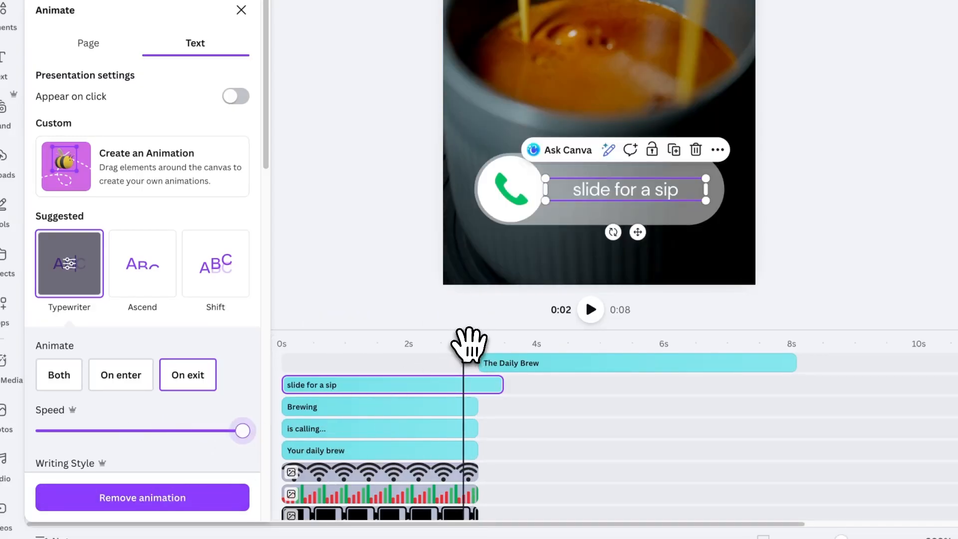
mouse_move(463, 336)
left_mouse_down()
mouse_move(446, 336)
mouse_move(493, 337)
mouse_move(457, 336)
left_mouse_up()
Duplicate the "slide for a sip" text, align the copy over the original, and shift its timing to start at about 3 s
left_click(620, 200)
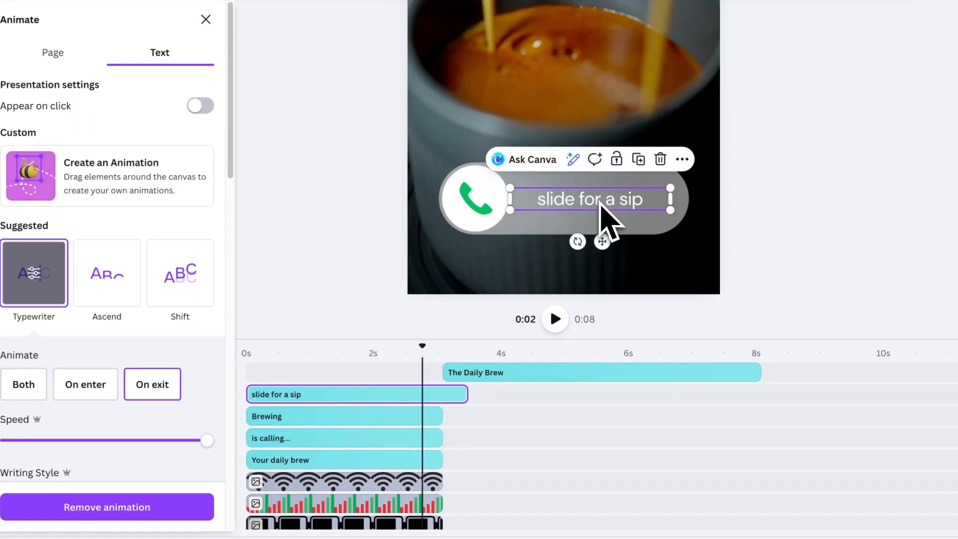
left_click(639, 160)
left_click_drag(624, 213, 617, 204)
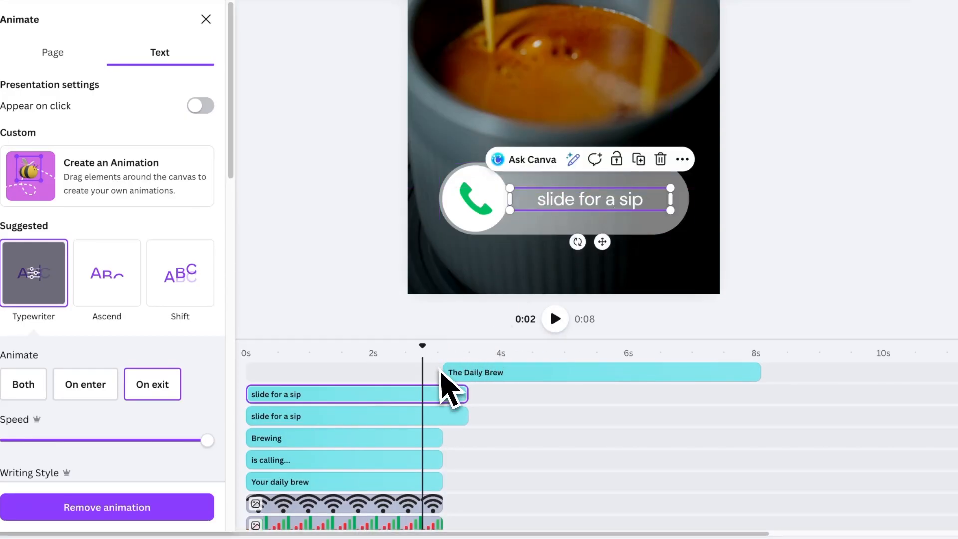
left_click_drag(389, 398, 573, 394)
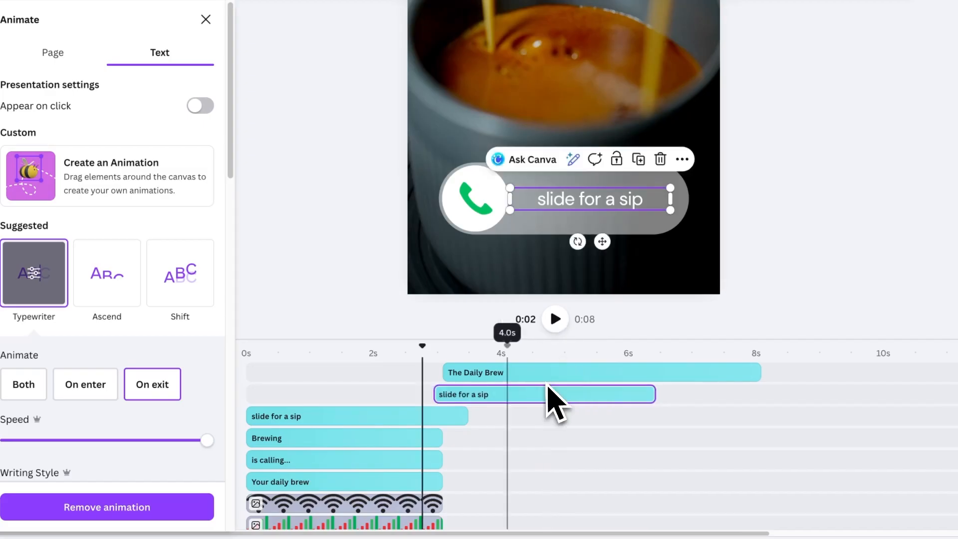
Move the duplicated text into the empty part of the slider bar, to the left of the phone button on the second clip
left_click_drag(424, 349, 462, 352)
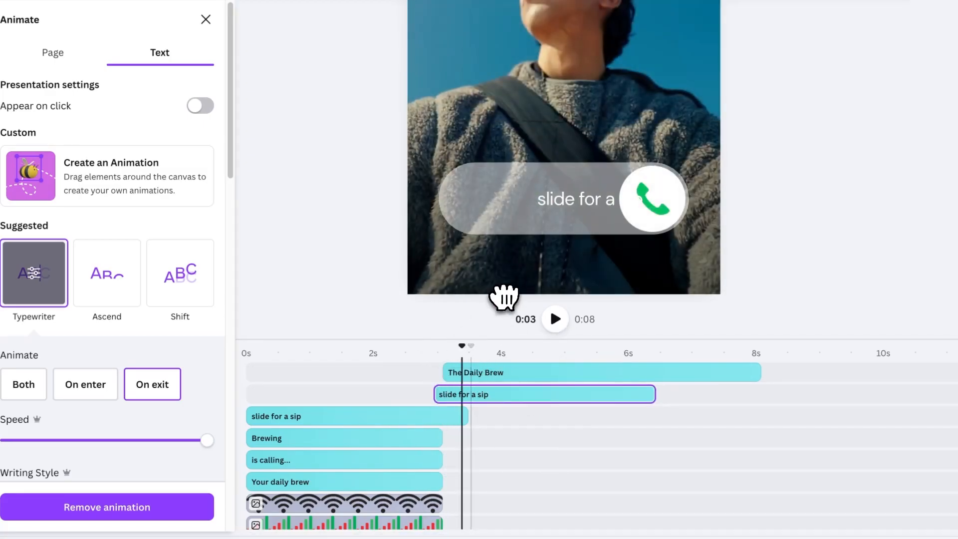
left_click(561, 188)
left_click_drag(561, 188, 509, 203)
left_click_drag(469, 339, 485, 344)
Replace the duplicated text with "answered to taste" and check its position inside the slider bar at about 4 s
double_click(539, 207)
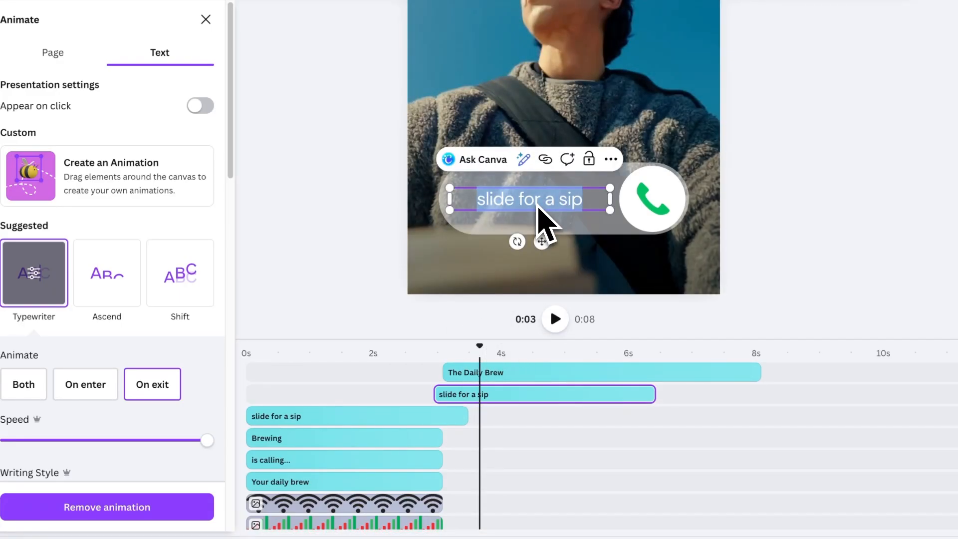
type("answered")
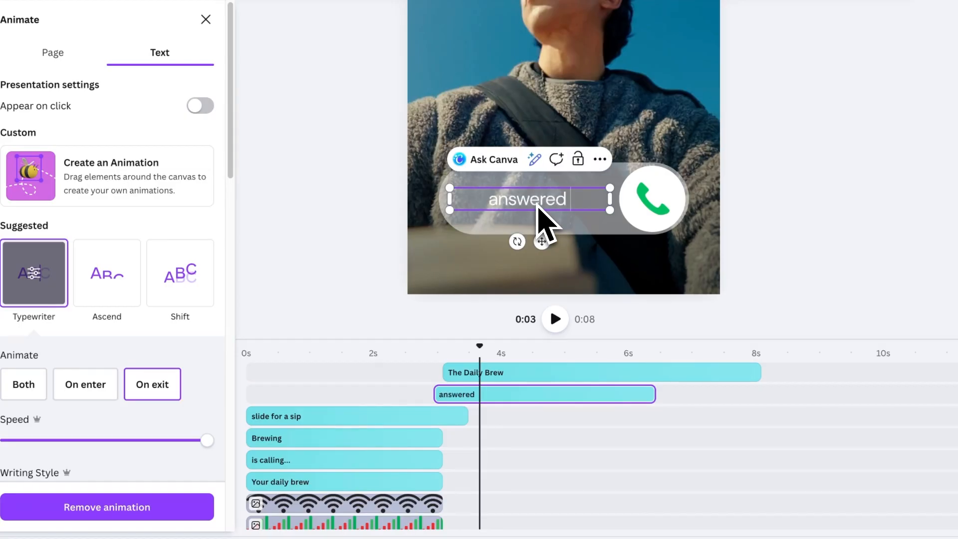
type(" to taste")
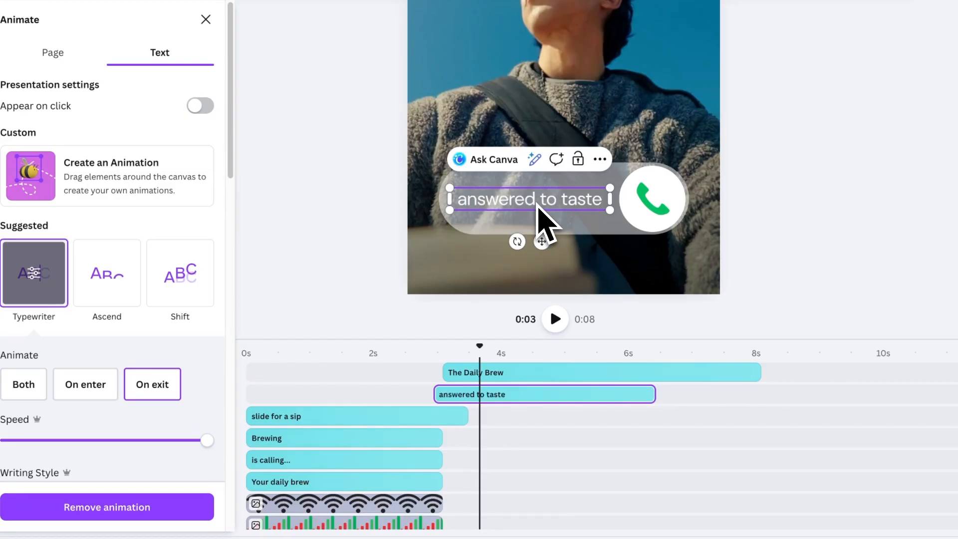
left_click(506, 434)
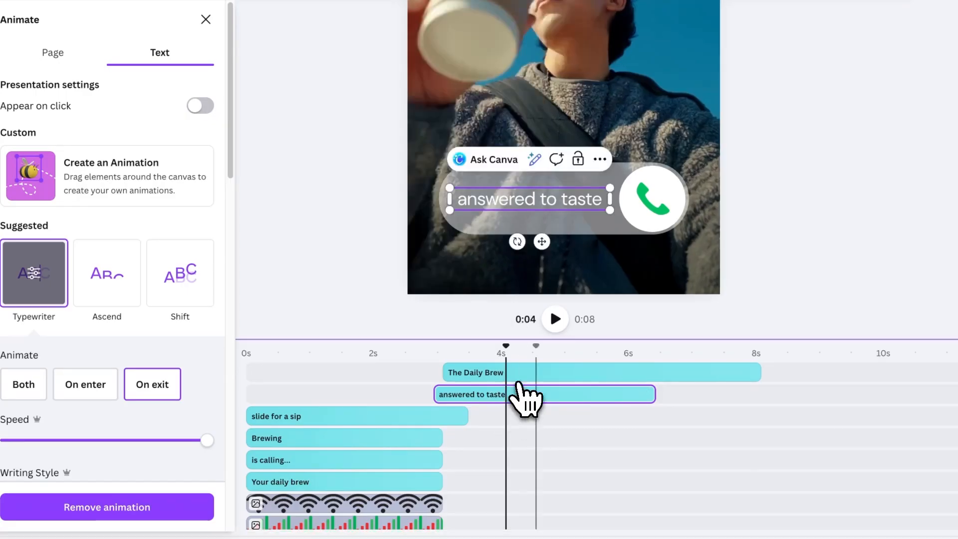
left_click(576, 200)
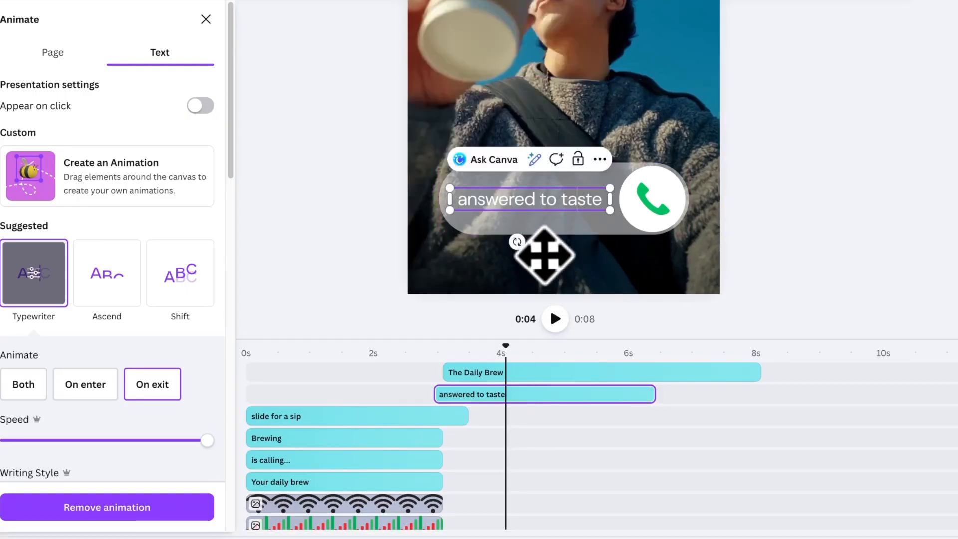
left_click_drag(544, 252, 540, 244)
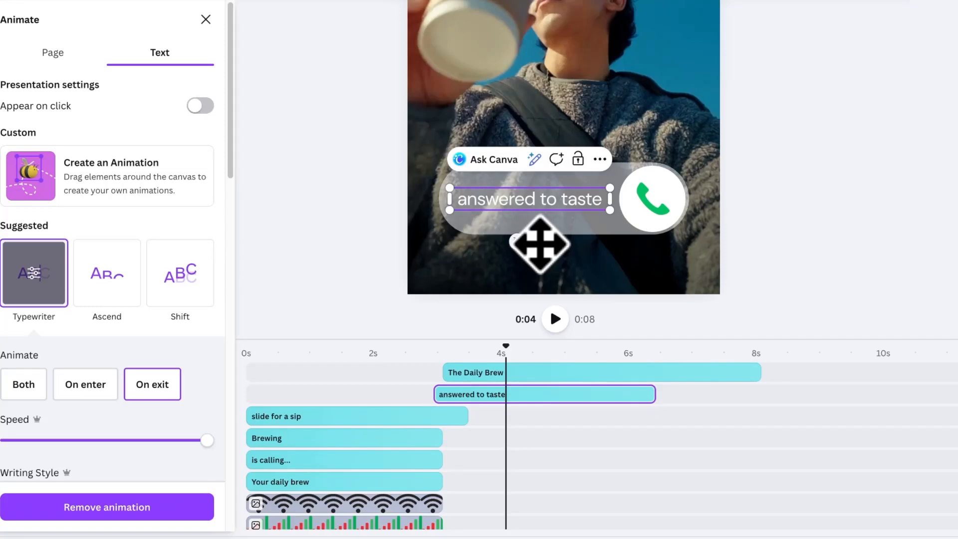
Apply the Wipe animation to the "answered to taste" text on both enter and exit at maximum speed, and preview it
left_click(543, 348)
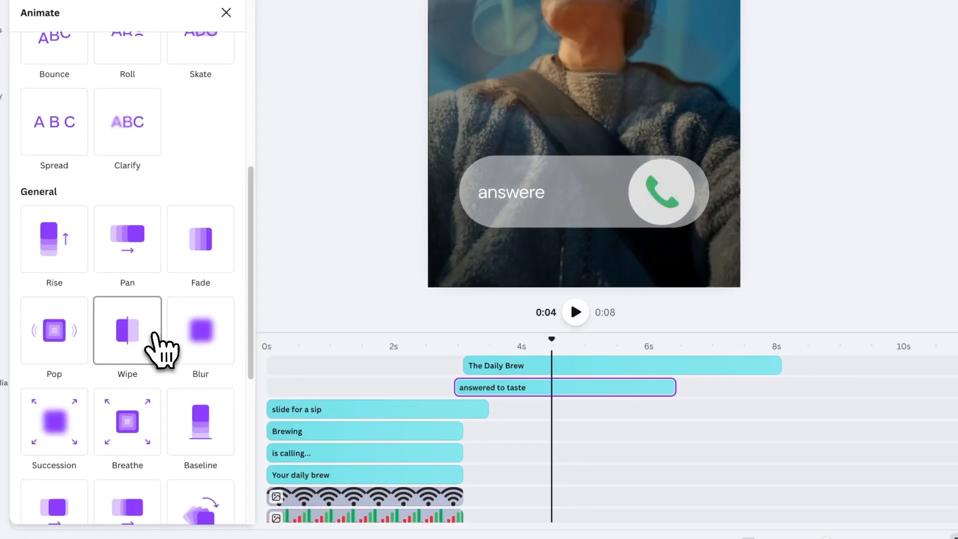
left_click(159, 349)
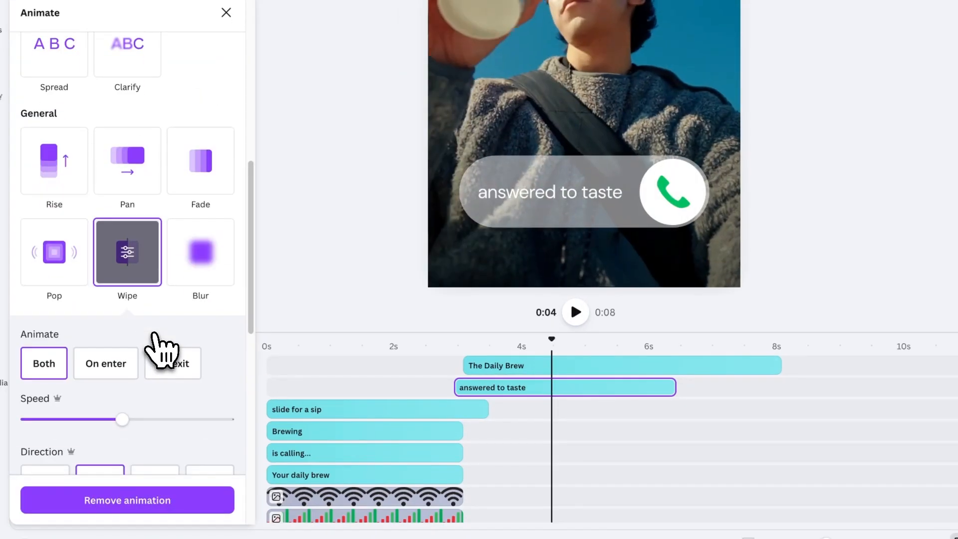
left_click_drag(149, 419, 246, 418)
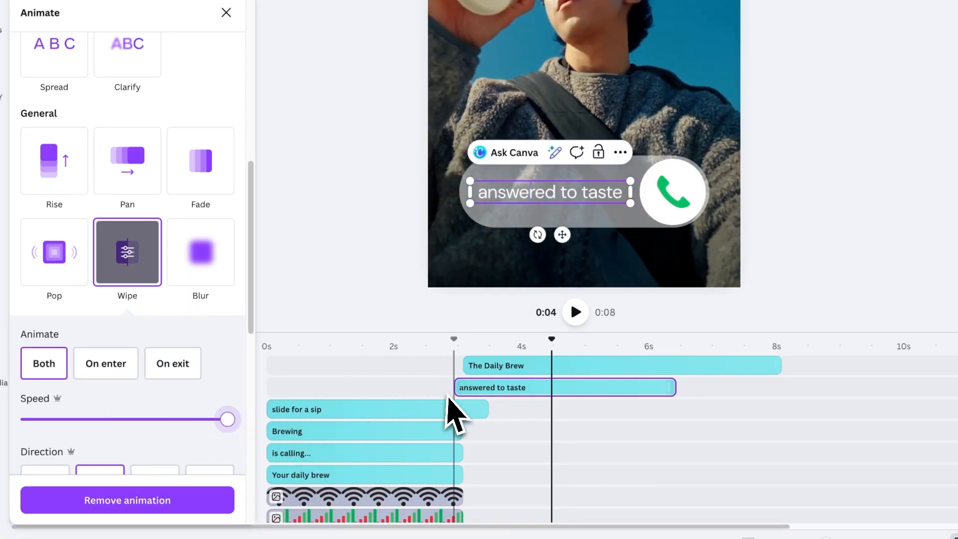
left_click_drag(544, 346, 471, 343)
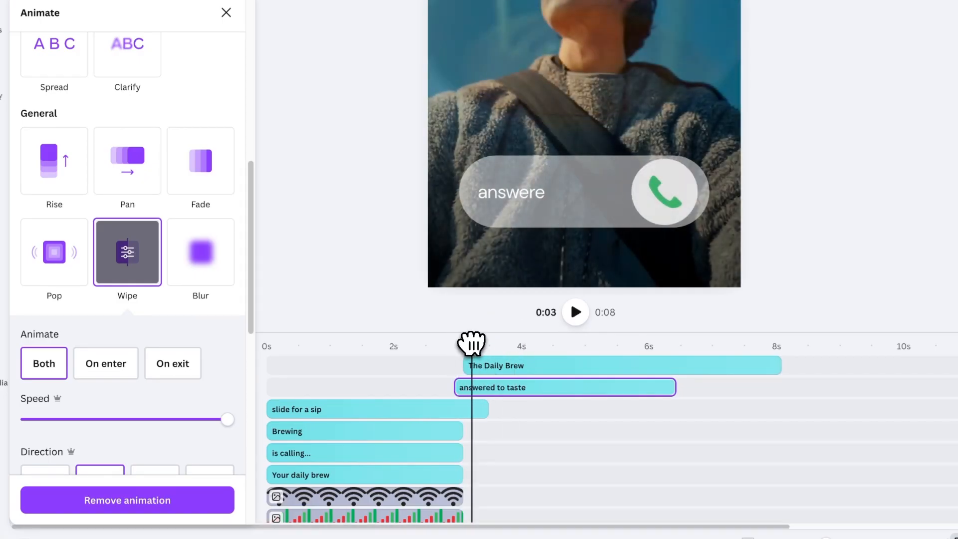
Adjust the start of the "answered to taste" text on the timeline to about 2.8 s
left_click_drag(456, 388, 472, 394)
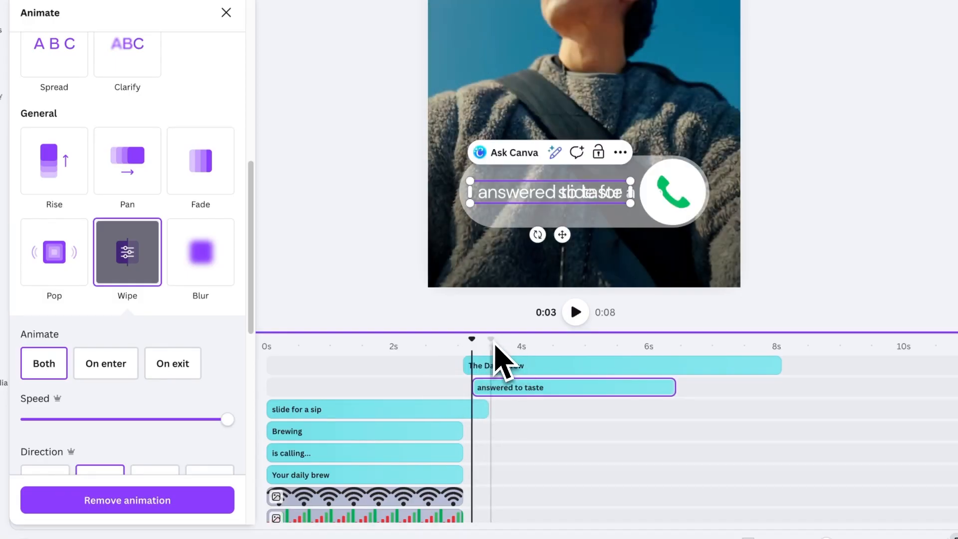
mouse_move(485, 343)
left_mouse_down()
mouse_move(464, 344)
mouse_move(486, 344)
left_mouse_up()
left_click_drag(476, 385, 443, 385)
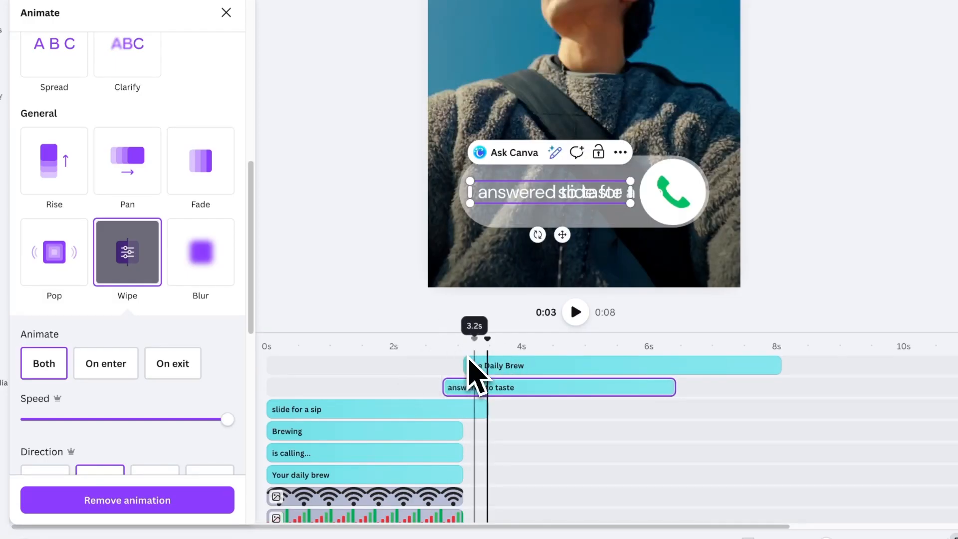
Play back the slider section from about 2 s to check the switch from "slide for a sip" to "answered to taste"
mouse_move(480, 344)
left_mouse_down()
mouse_move(432, 345)
mouse_move(482, 344)
left_mouse_up()
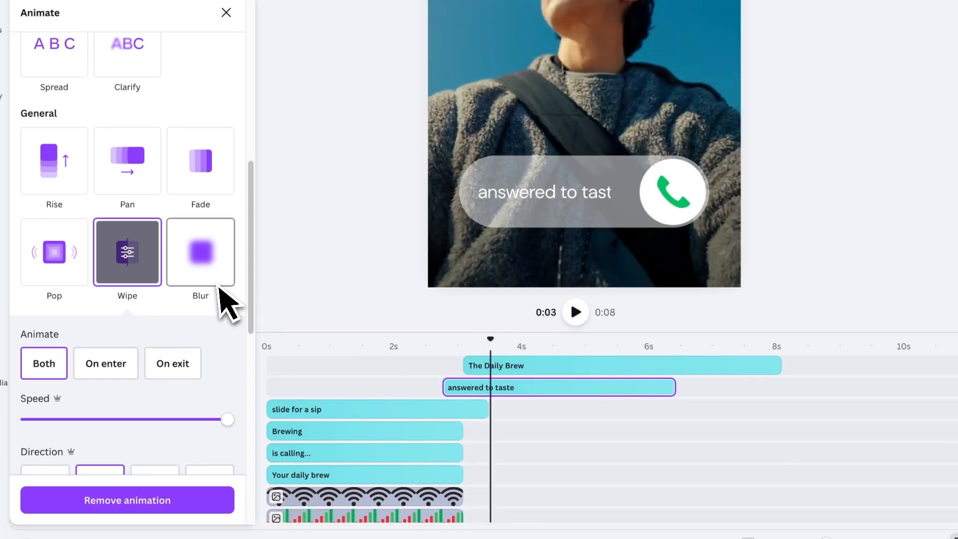
left_click(459, 388)
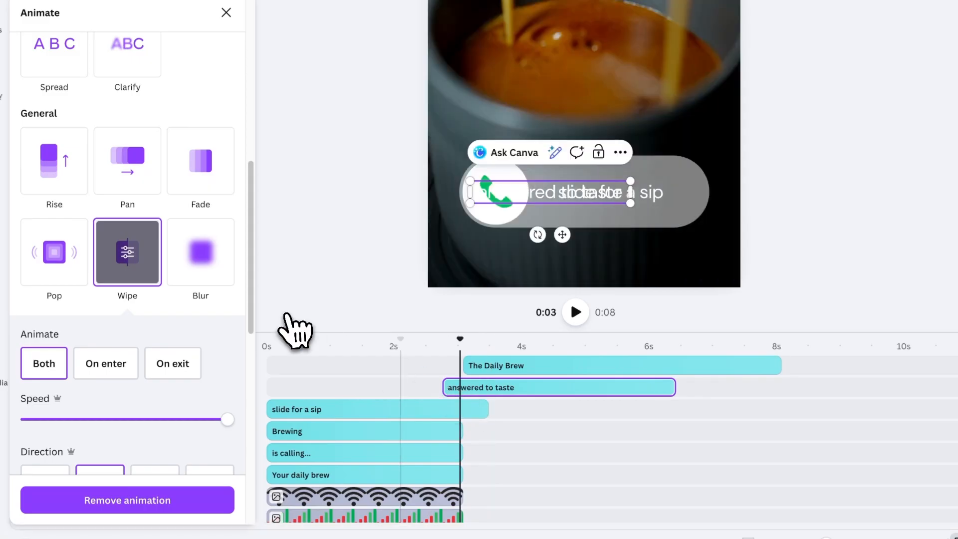
left_click(125, 252)
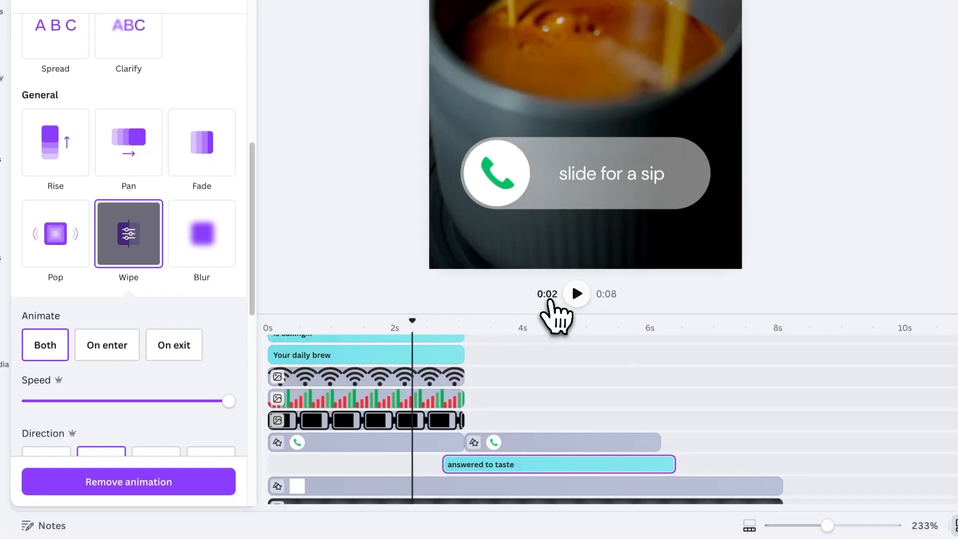
left_click(575, 295)
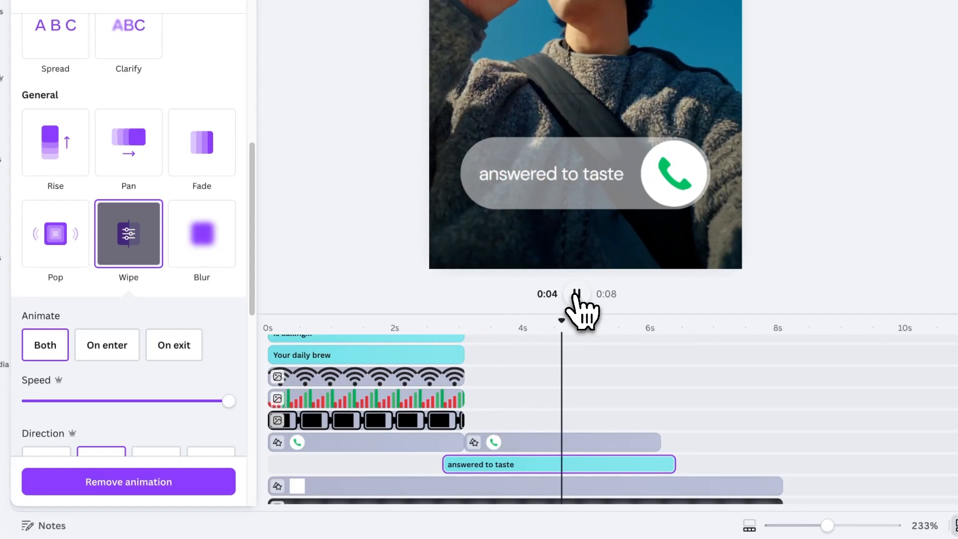
left_click(709, 208)
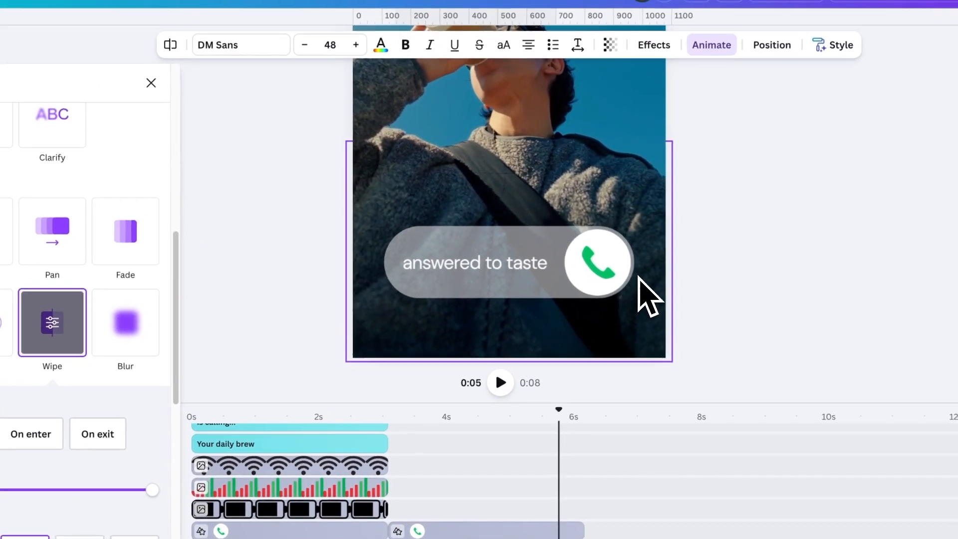
Apply the Typewriter animation to "The Daily Brew" title on both enter and exit, with the Word writing style
scroll(718, 234, "up", 5)
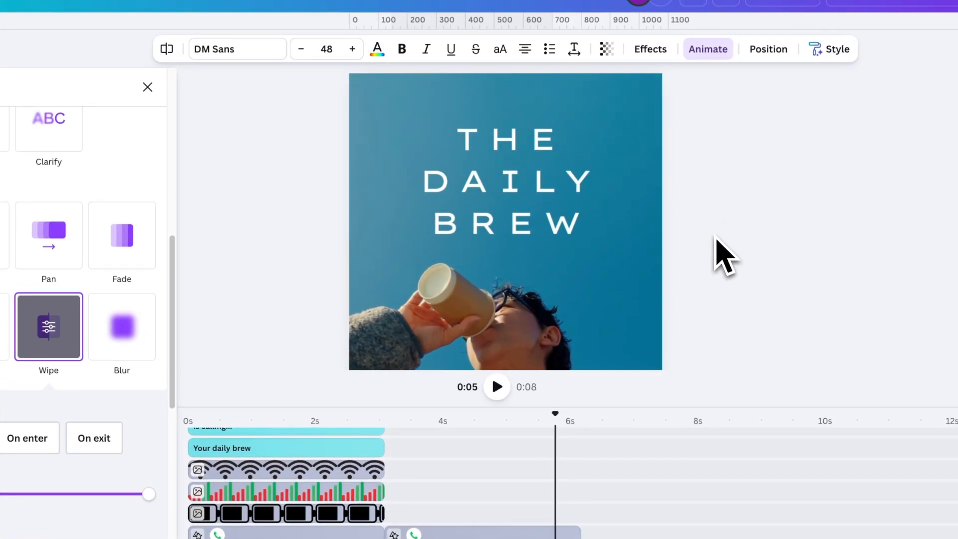
left_click(548, 183)
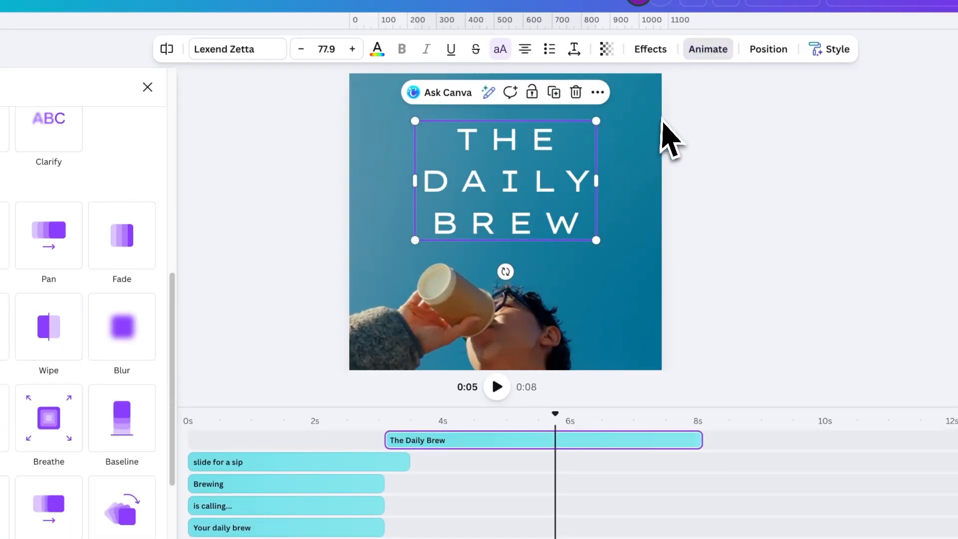
left_click(707, 56)
left_click(706, 59)
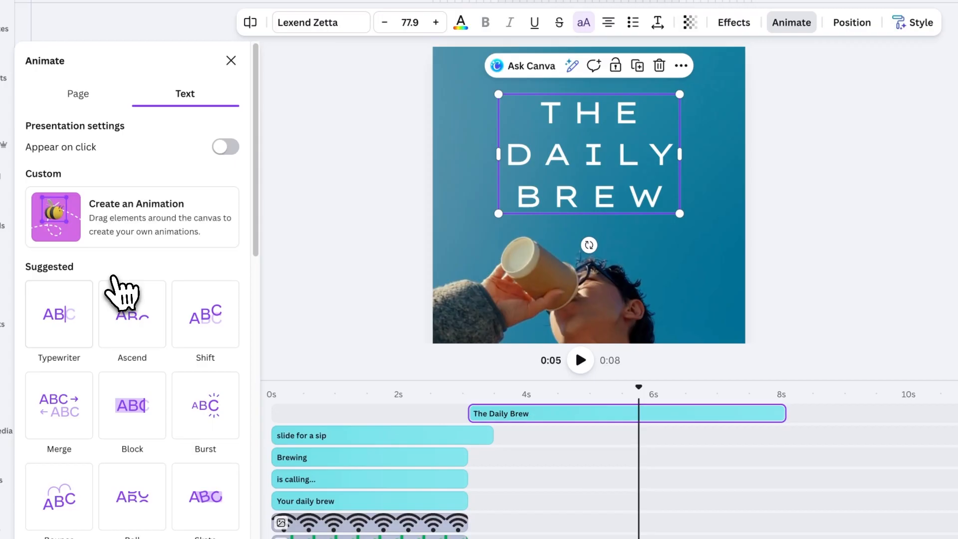
left_click(0, 337)
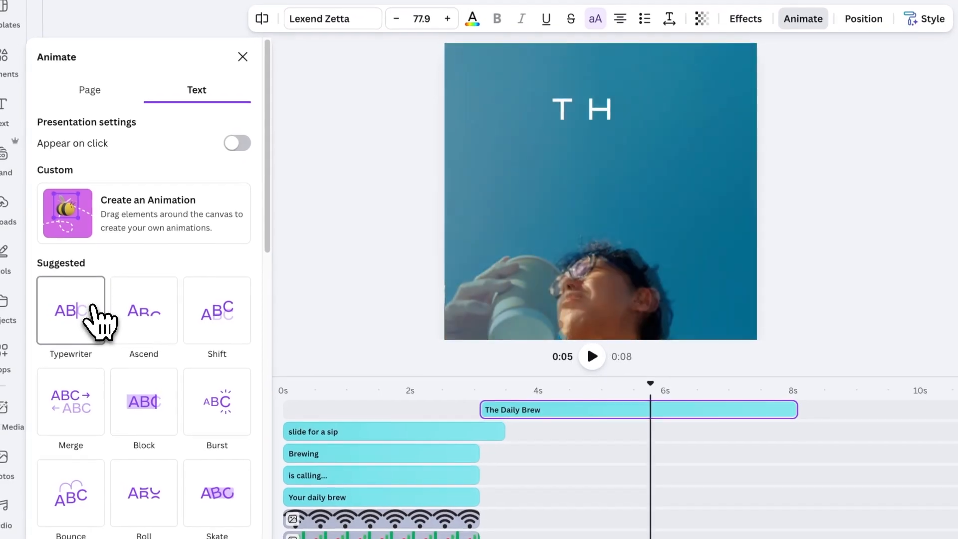
left_click(95, 307)
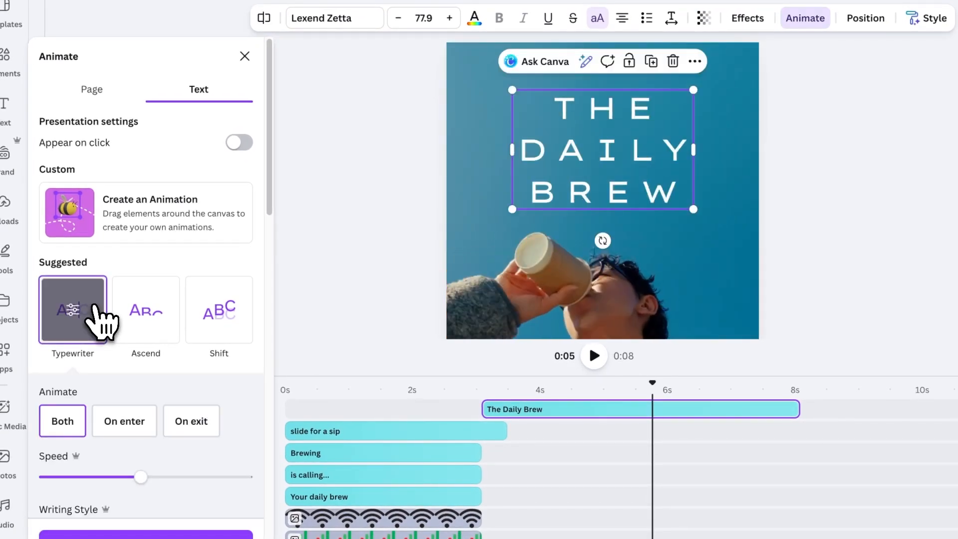
scroll(265, 223, "down", 4)
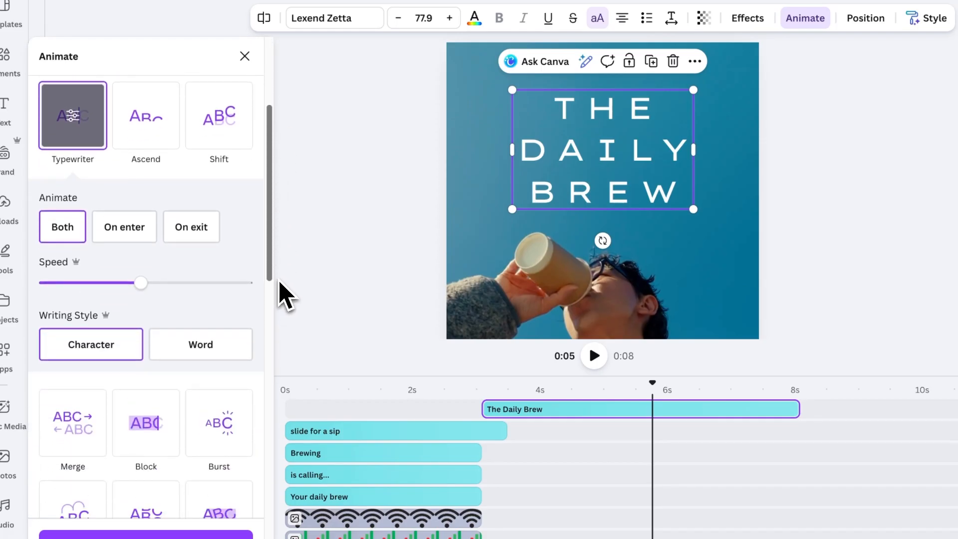
left_click(230, 345)
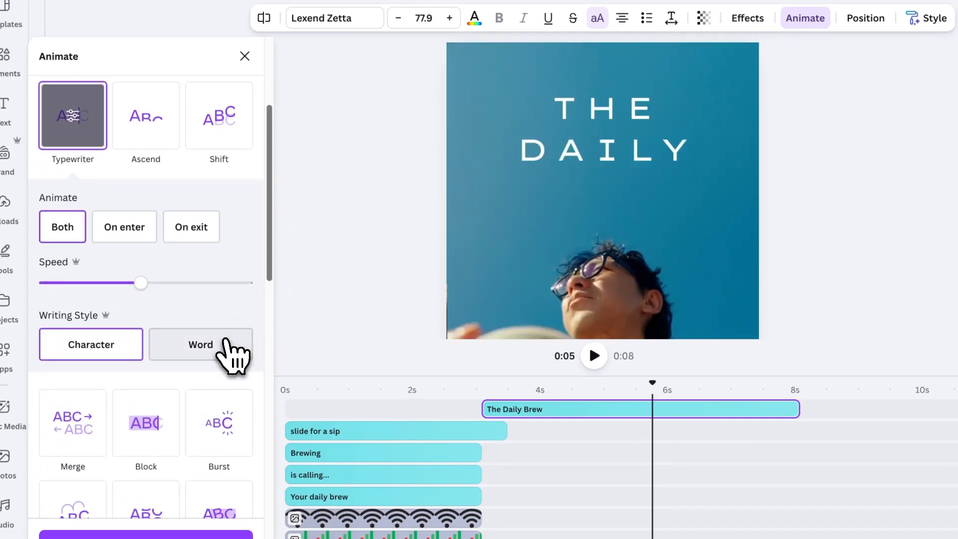
left_click(227, 343)
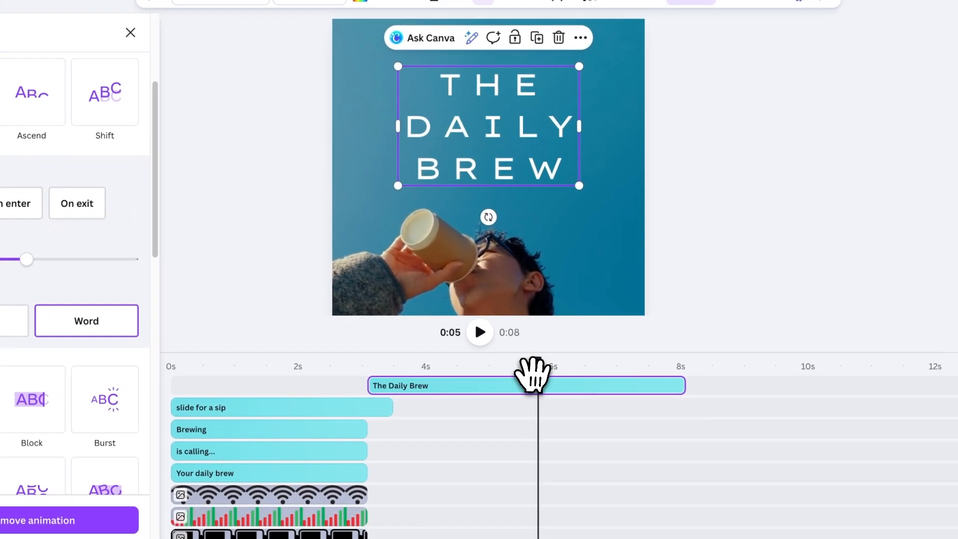
Preview the title's Typewriter animation and widen its text box to keep "DAILY" on one line
left_click_drag(648, 398, 494, 395)
left_click(450, 333)
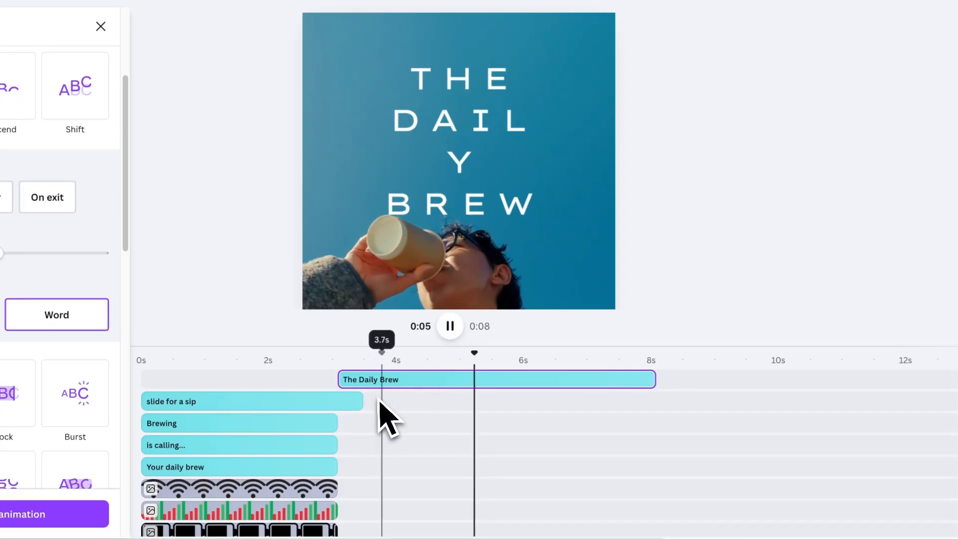
left_click(428, 382)
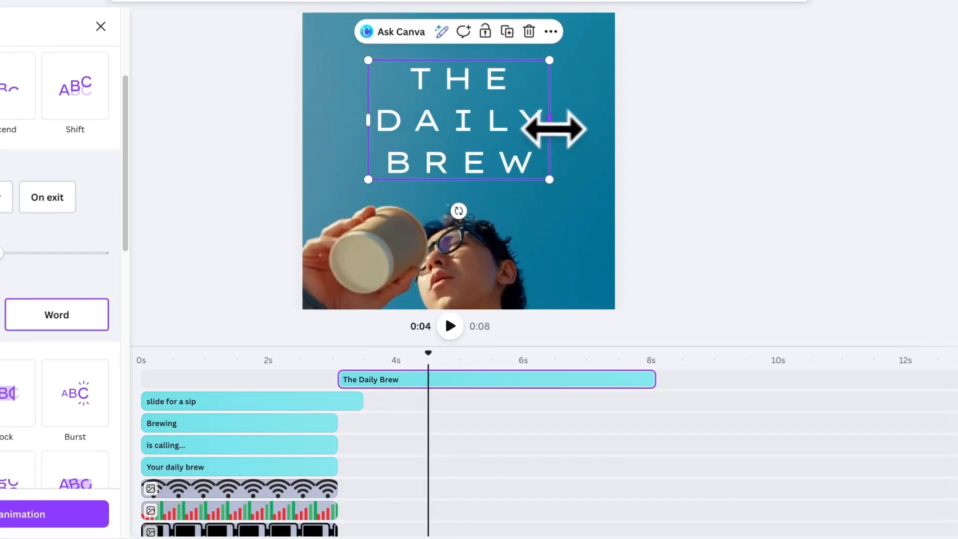
left_click_drag(553, 128, 581, 135)
left_click_drag(428, 354, 324, 354)
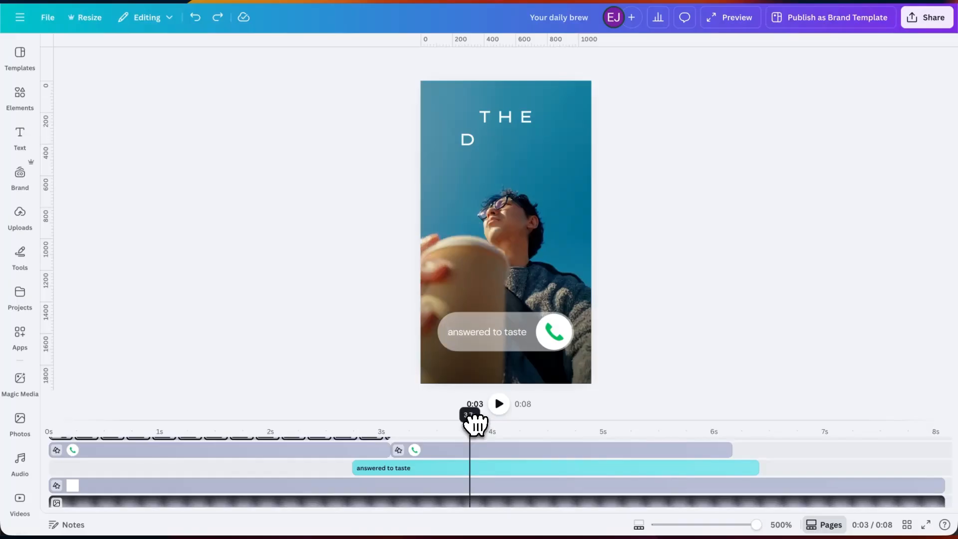
Apply the Blur animation on exit to the first clip's status bar items, "Your daily brew" and "is calling...", and preview it
left_click_drag(469, 413, 342, 418)
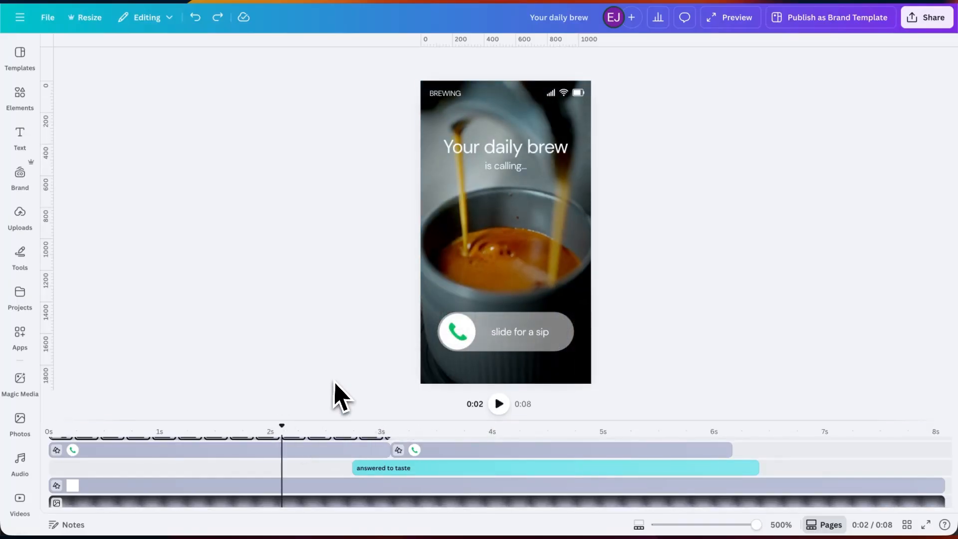
left_click_drag(388, 72, 660, 200)
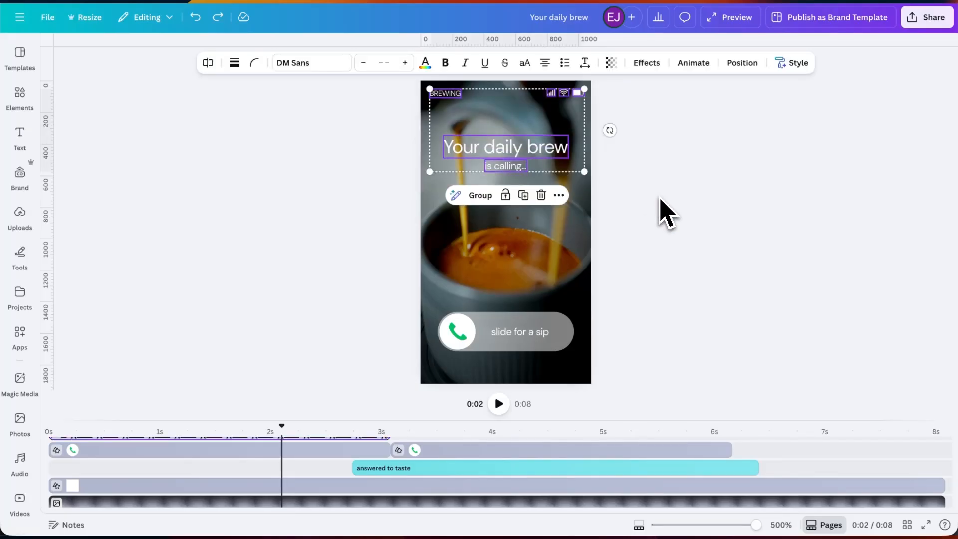
left_click(697, 71)
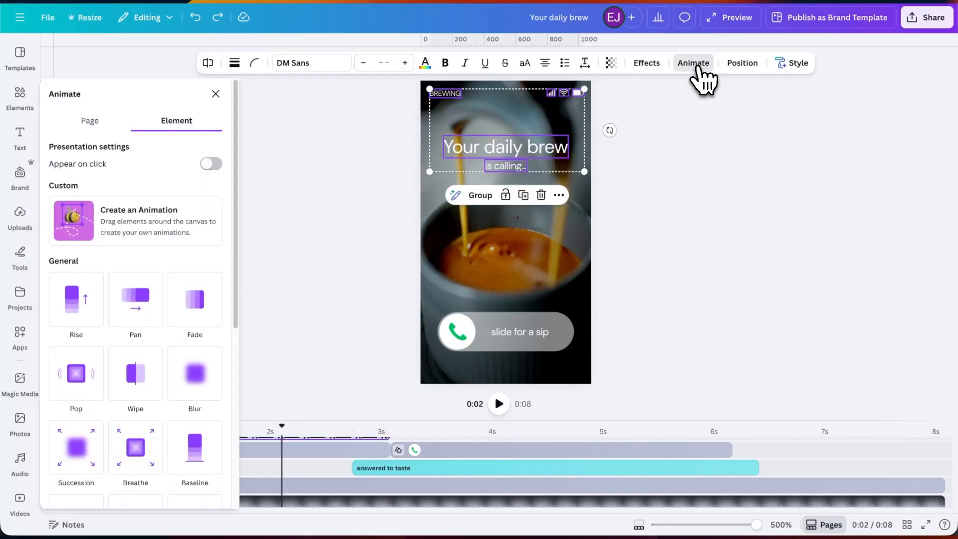
left_click(220, 378)
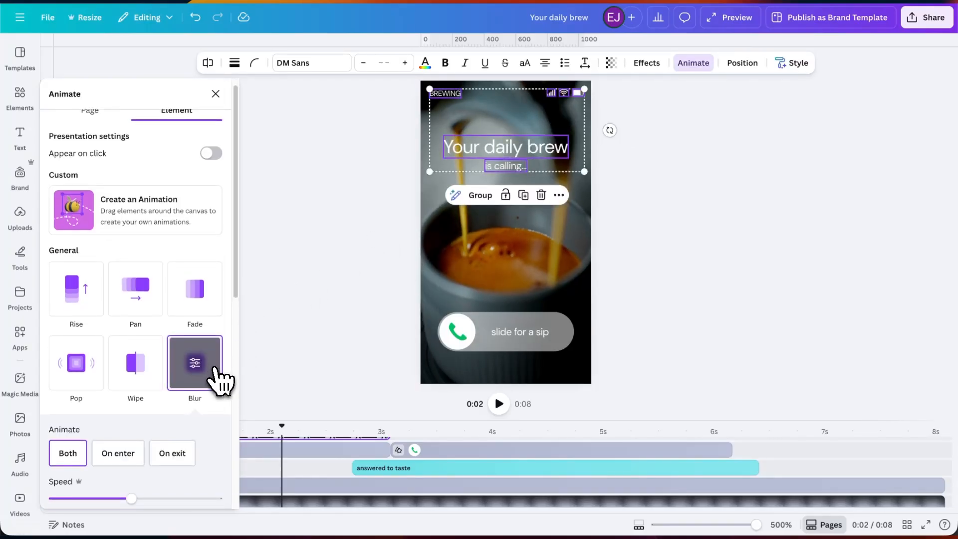
left_click(185, 455)
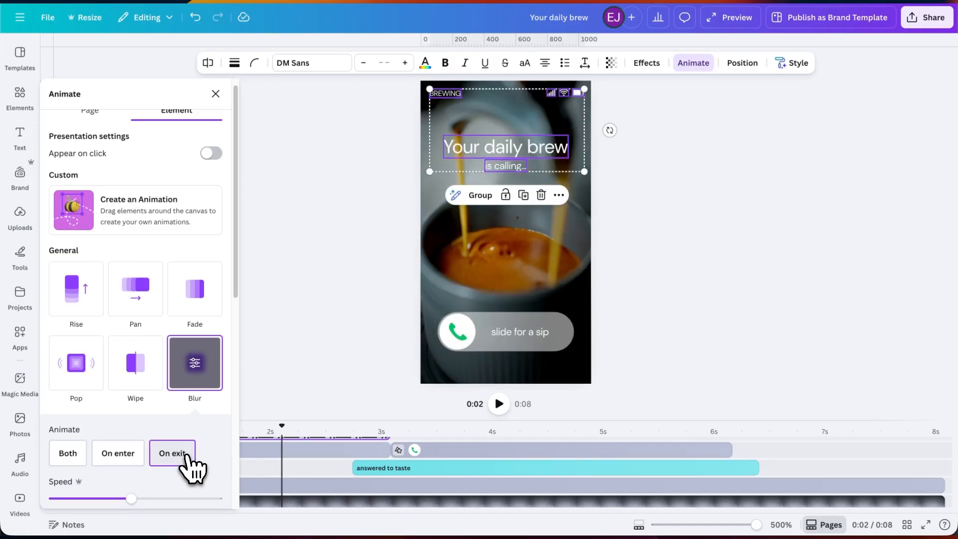
left_click_drag(288, 430, 557, 419)
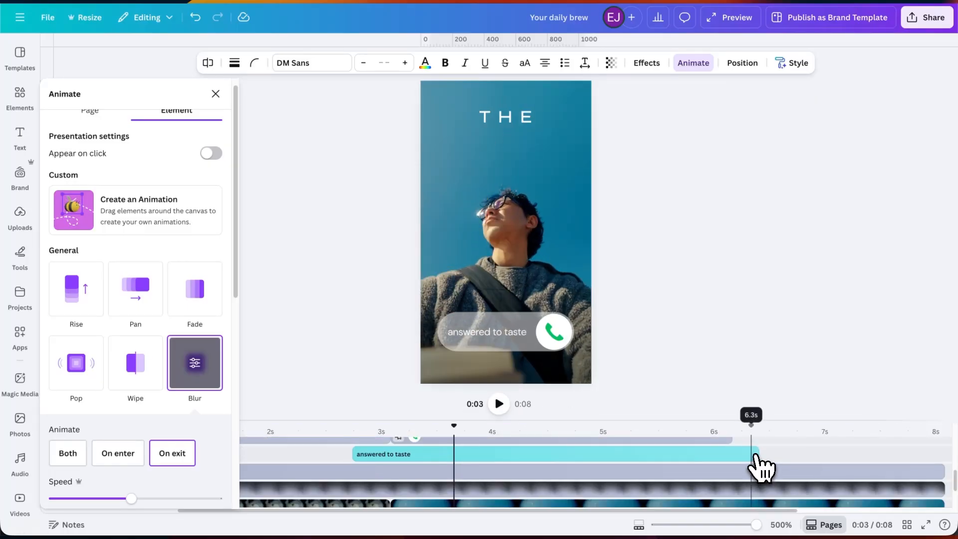
Trim the "answered to taste" text, the second clip's phone button and the slider bar to end at about 3.8 s
left_click(754, 454)
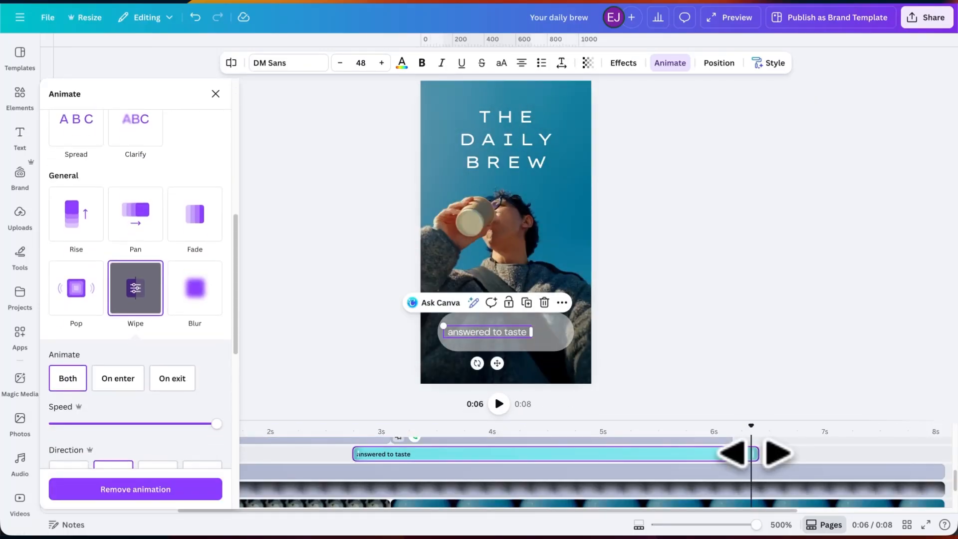
left_click_drag(753, 454, 465, 455)
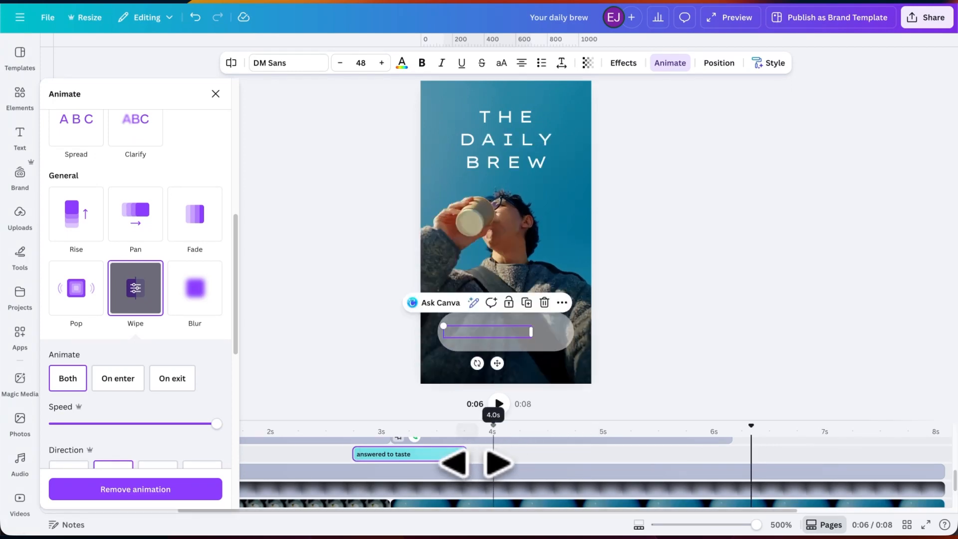
scroll(500, 454, "up", 1)
left_click_drag(719, 451, 466, 471)
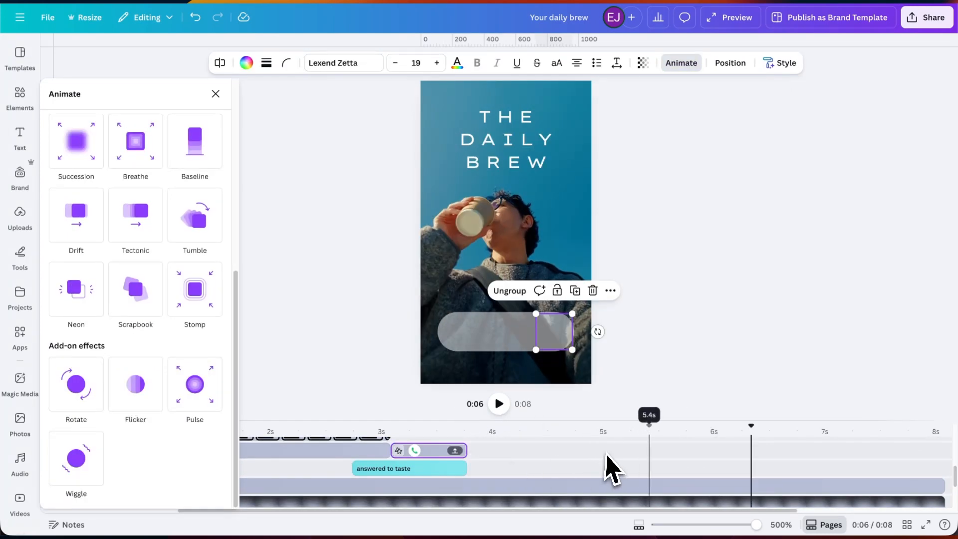
left_click_drag(934, 489, 434, 496)
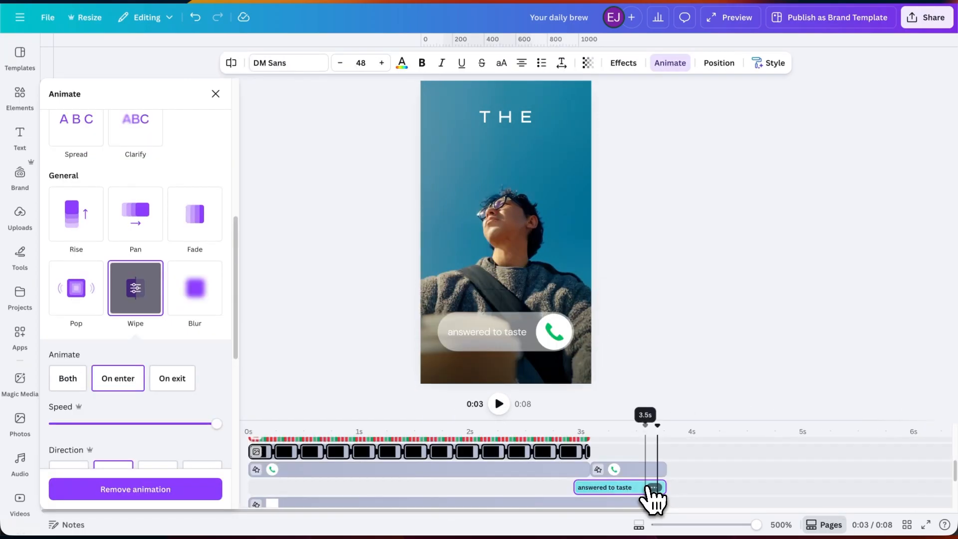
Apply the Blur animation on exit to the "answered to taste" text and the slider bar together
scroll(646, 494, "down", 2)
left_click(634, 491)
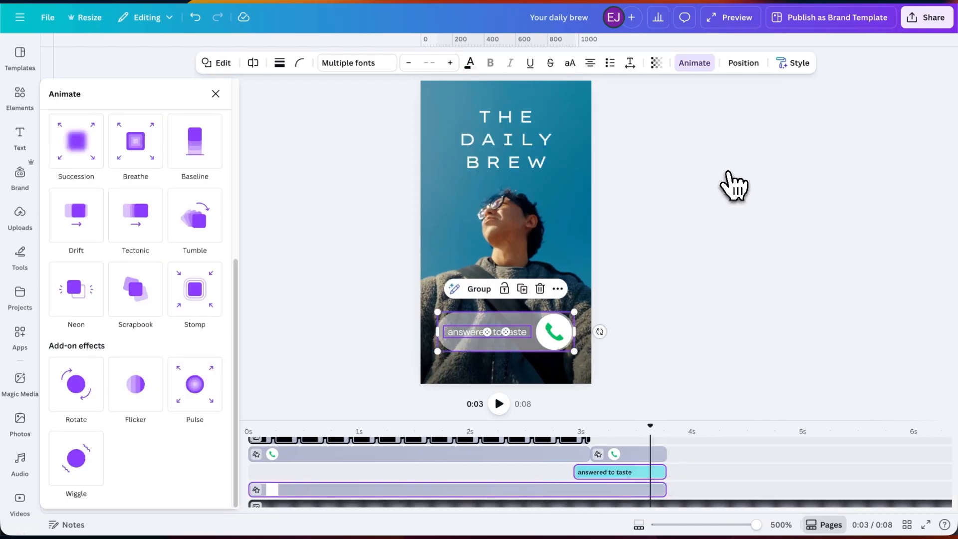
left_click_drag(234, 310, 250, 199)
left_click(212, 235)
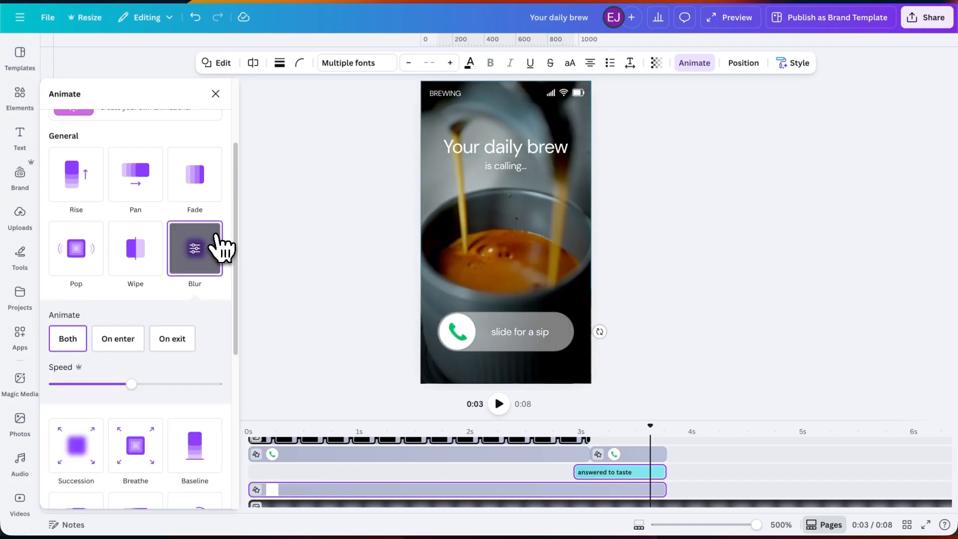
left_click_drag(231, 244, 230, 269)
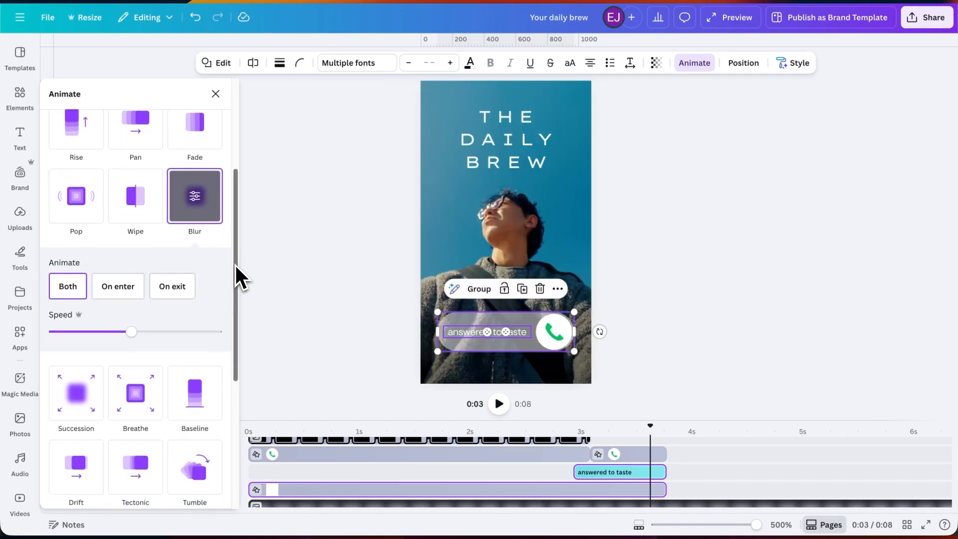
left_click(172, 286)
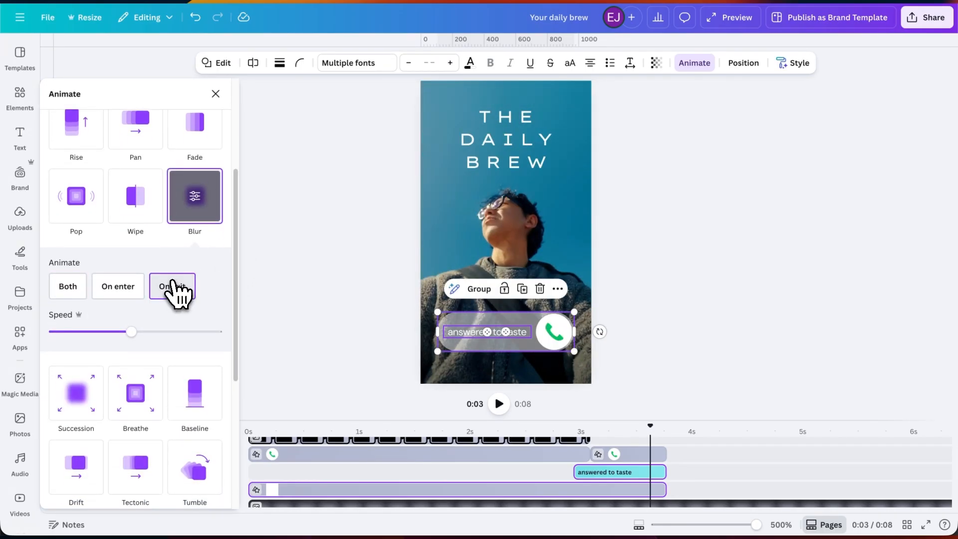
Play back the video from about 2.9 s to check the slider's blur exit and the title
left_click_drag(650, 434, 564, 430)
left_click(499, 404)
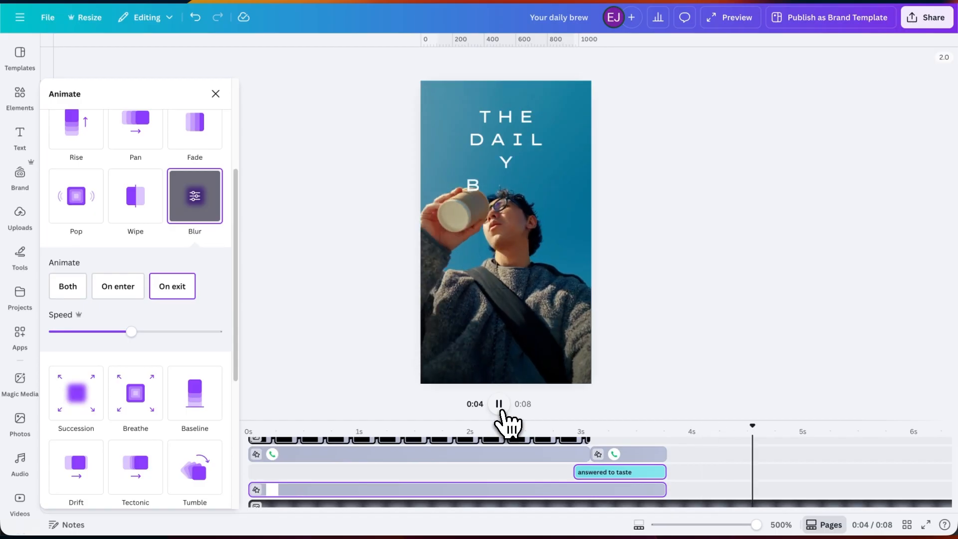
left_click(499, 403)
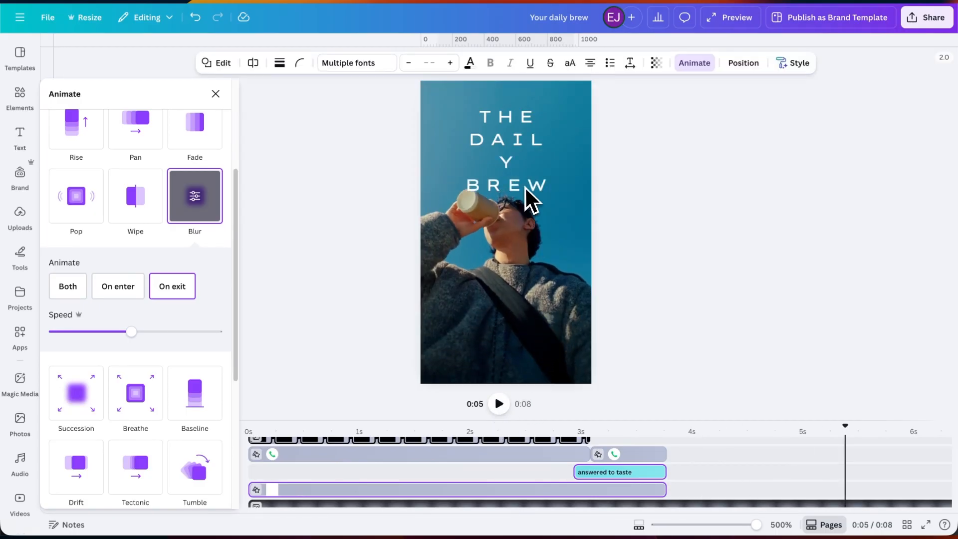
Widen "The Daily Brew" text box to 840 and replay the video from about 2 s
left_click(524, 170)
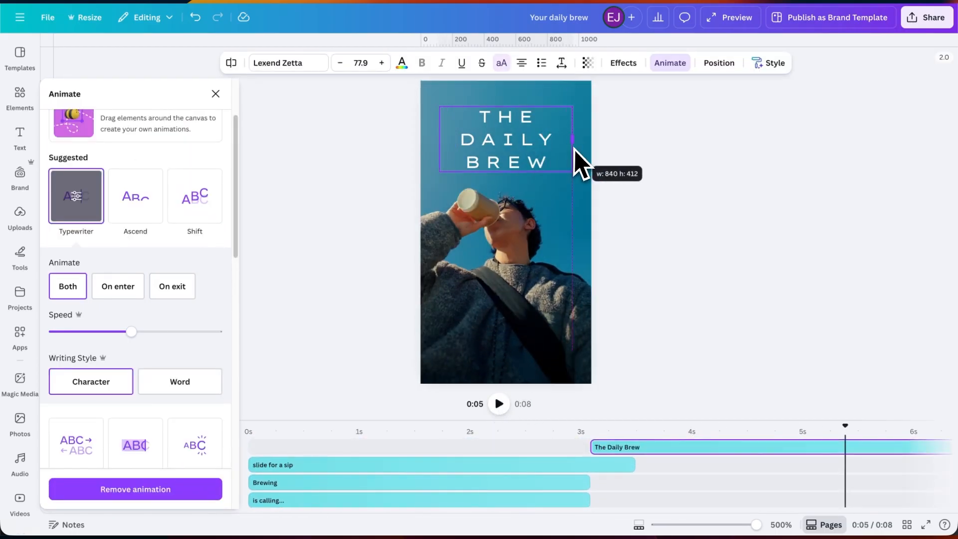
left_click(492, 431)
left_click(496, 410)
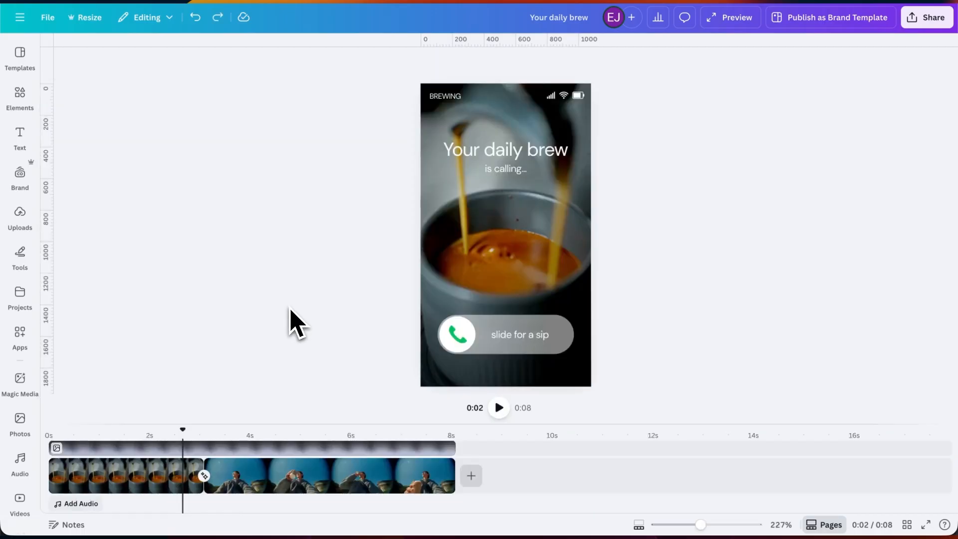
Search the audio elements for "mobile phone ringing"
left_click(20, 95)
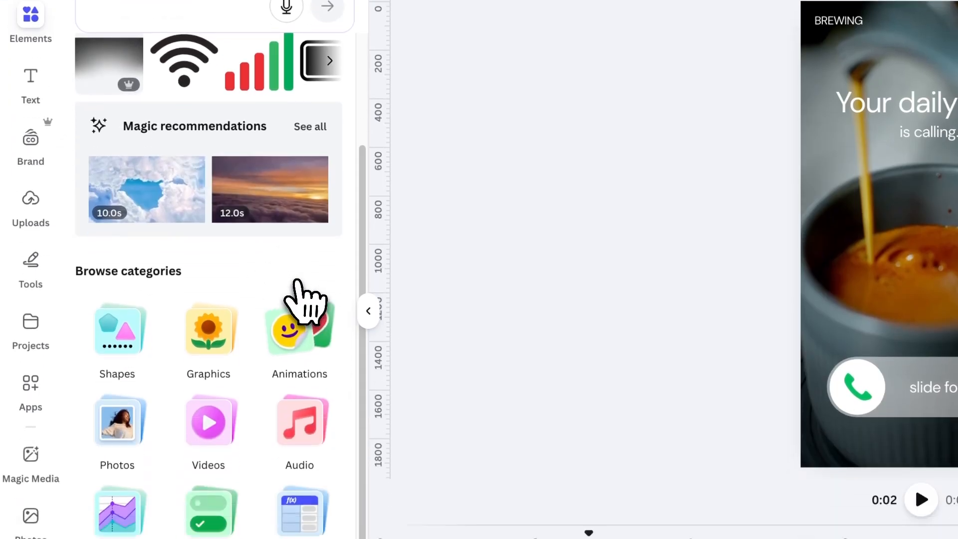
left_click(302, 530)
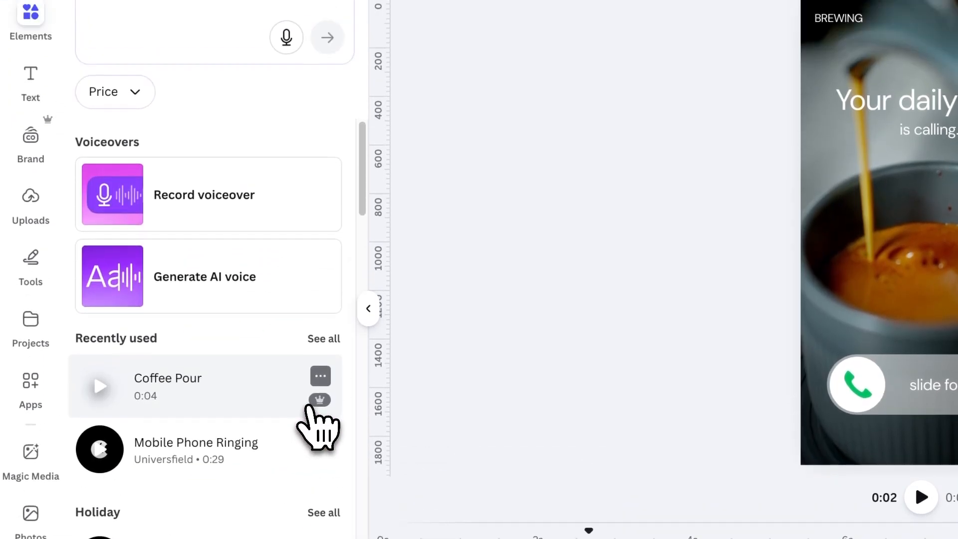
left_click(192, 131)
type("m")
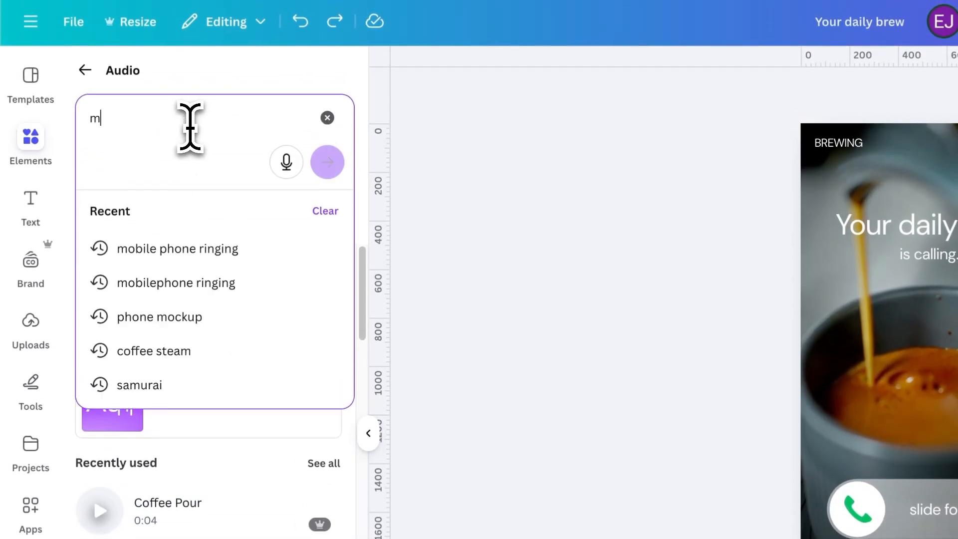
type("obile ")
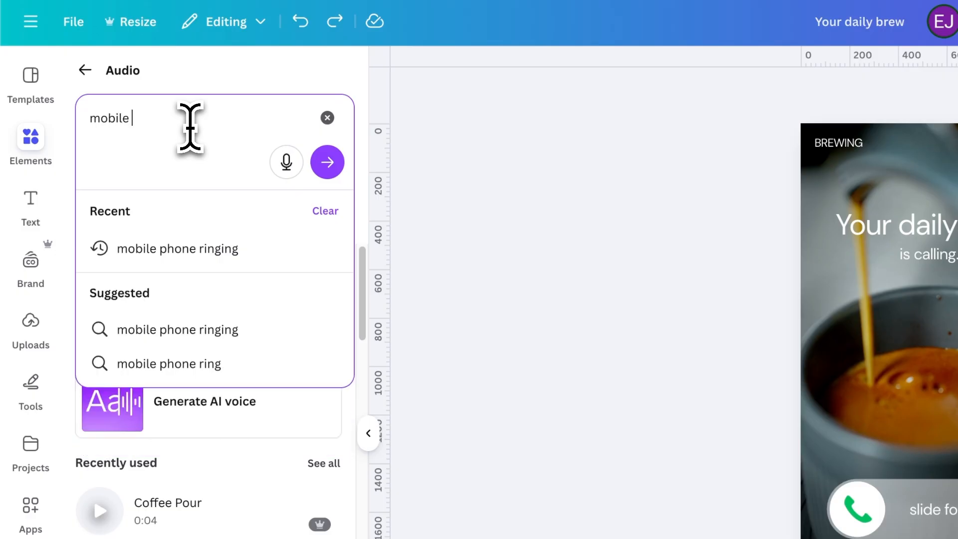
type("phone ringing")
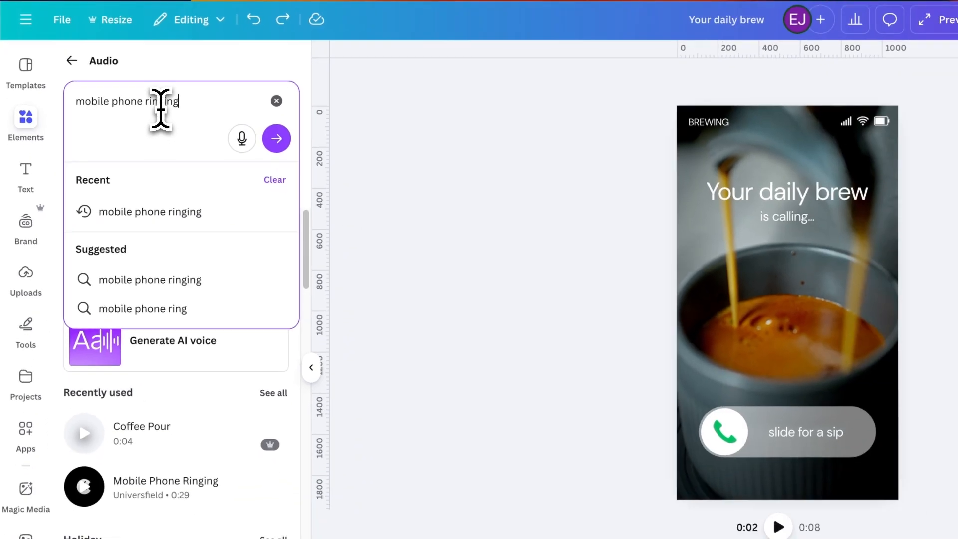
key("Return")
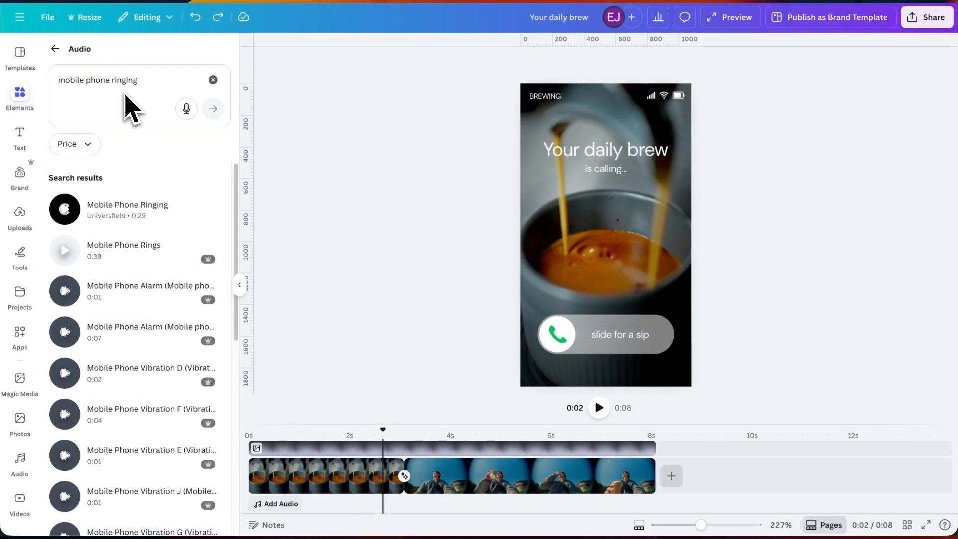
Add the Mobile Phone Ringing sound at the video's start and trim it to end with the first clip, about 3.0 s long
left_click(122, 212)
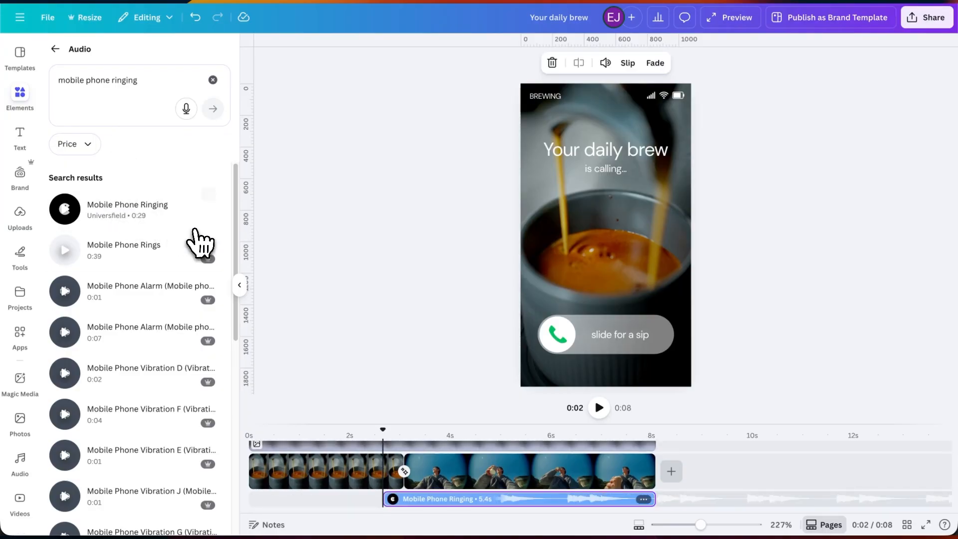
left_click_drag(447, 504, 306, 494)
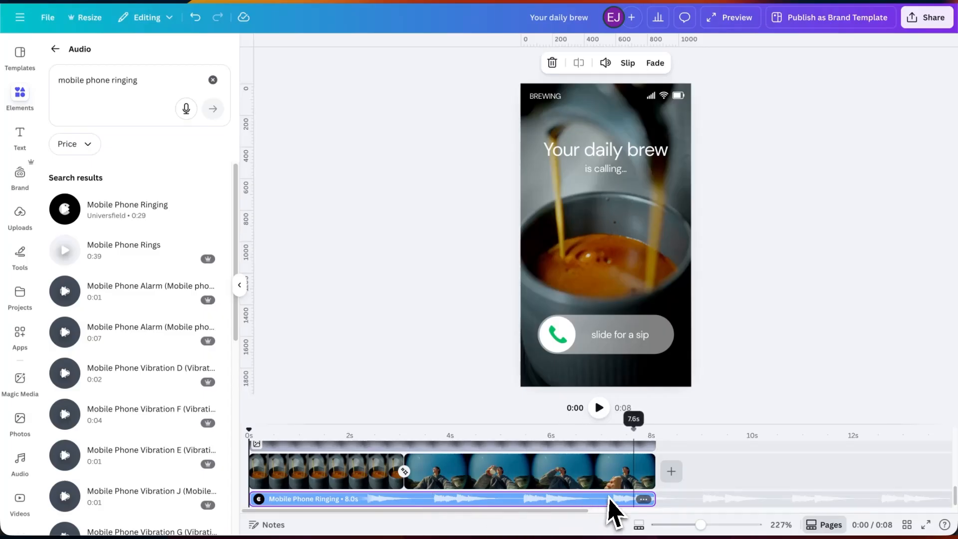
left_click_drag(652, 498, 405, 507)
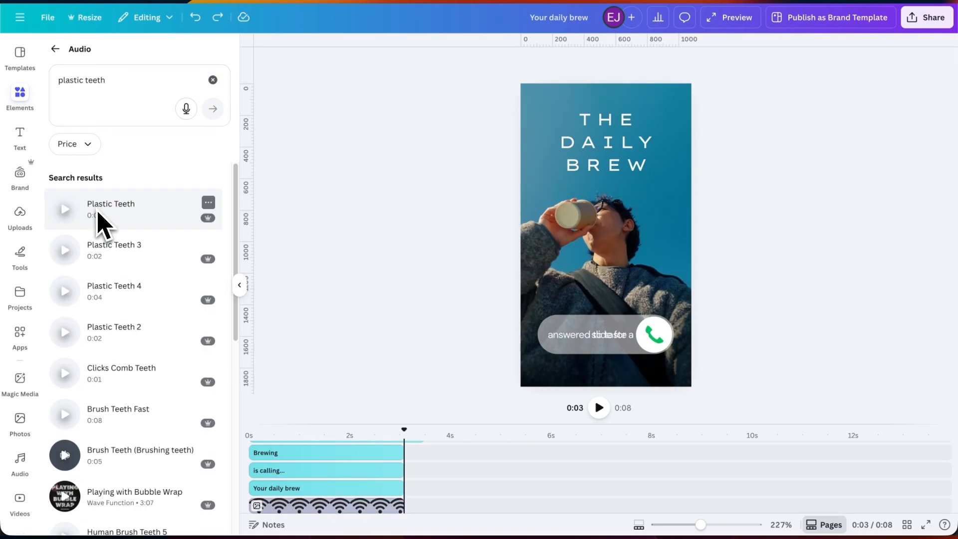
Add the Plastic Teeth sound across the clip transition from about 2.7 to 3.5 s and Coffee Pour under the first clip
left_click_drag(98, 213, 257, 512)
left_click_drag(346, 507, 427, 508)
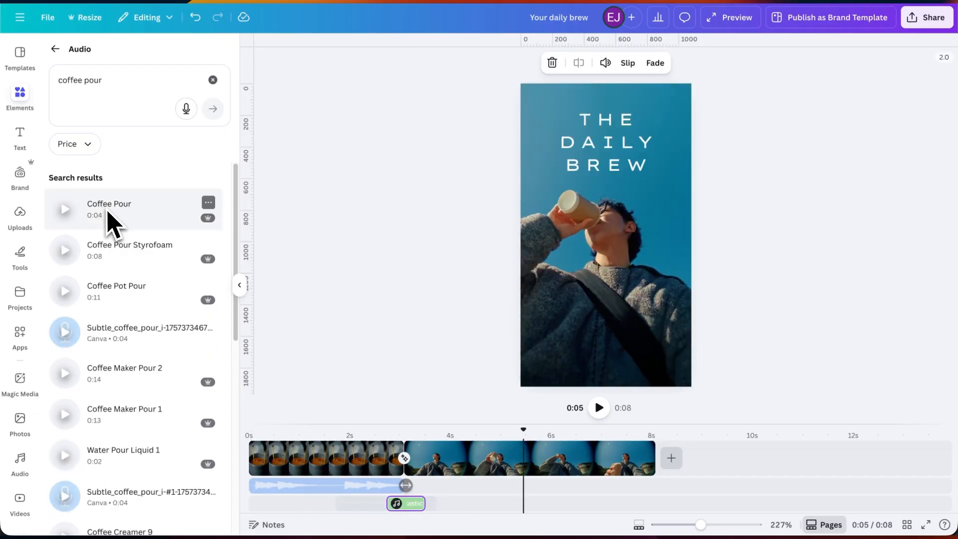
left_click_drag(107, 222, 251, 521)
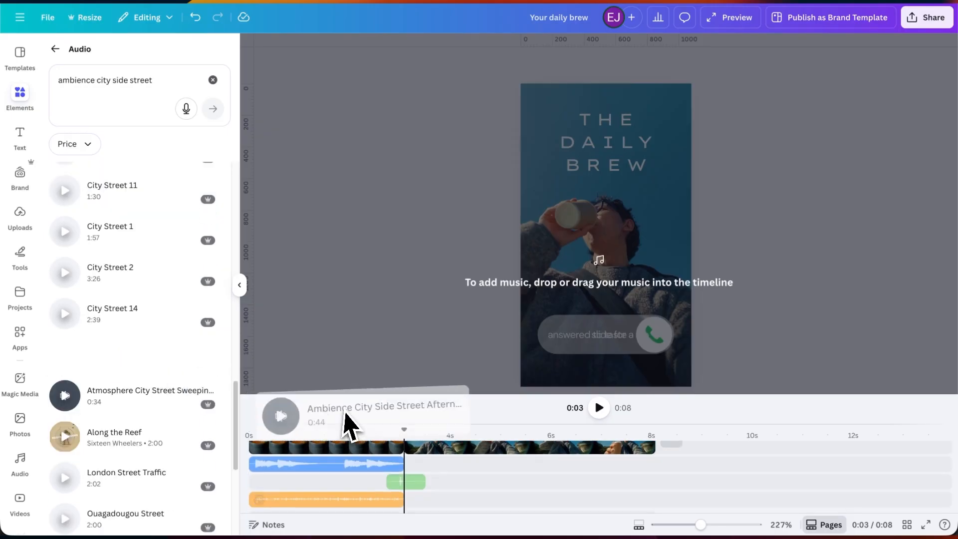
Add the Ambience City Side Street Afternoon sound under the second clip and the 2.0 s Sip Coffee sound at about 5 s
left_click_drag(349, 424, 419, 469)
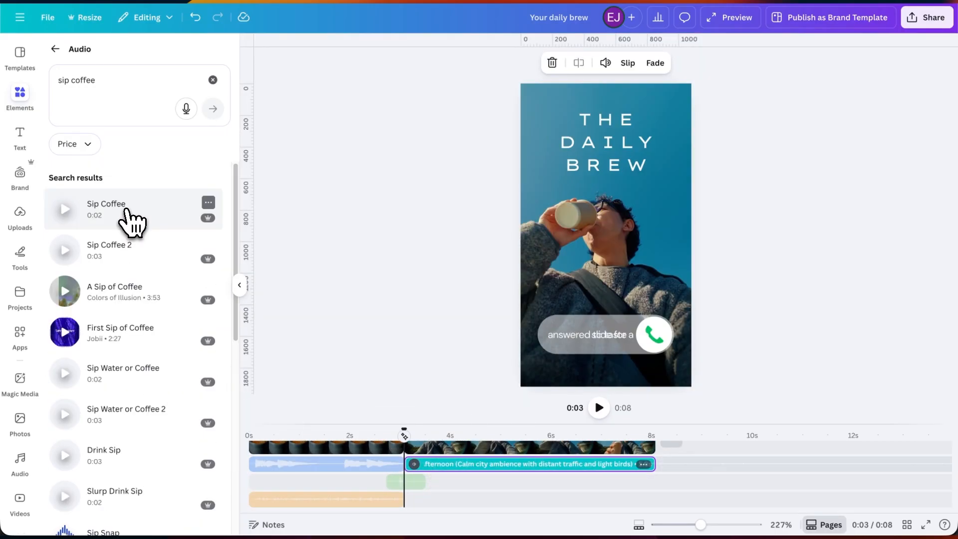
left_click_drag(121, 220, 557, 489)
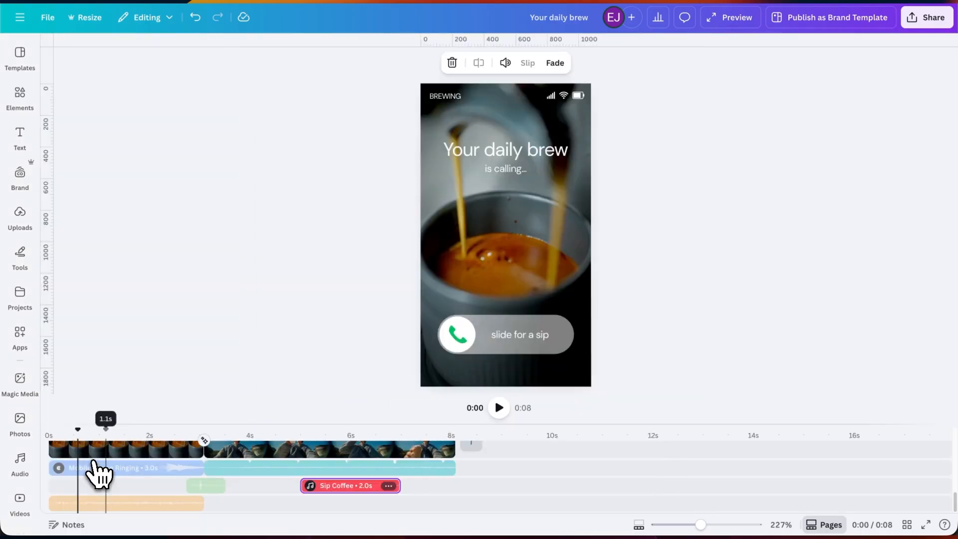
Balance the sound volumes, with Coffee Pour at 39 and Plastic Teeth at about 23, and play the video from the start
left_click(105, 472)
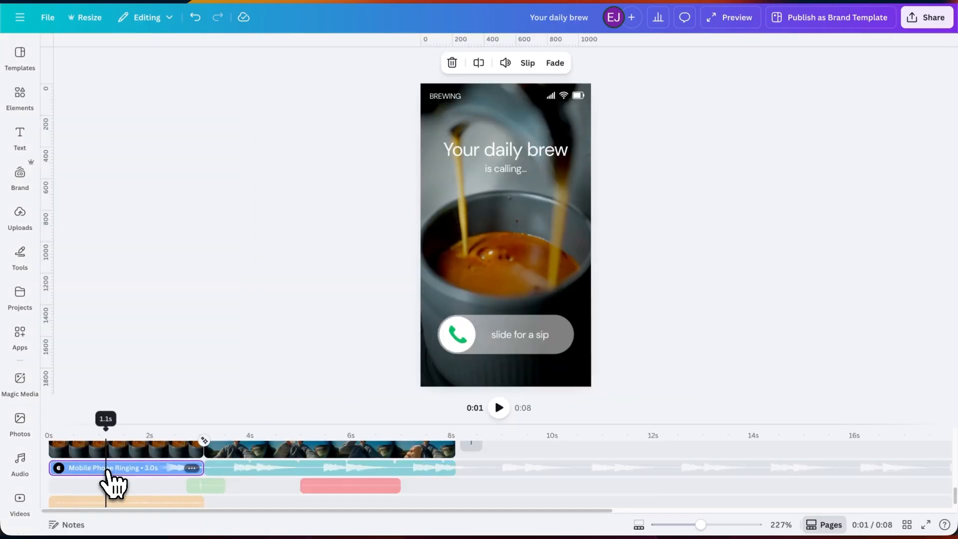
left_click(114, 503)
left_click(505, 63)
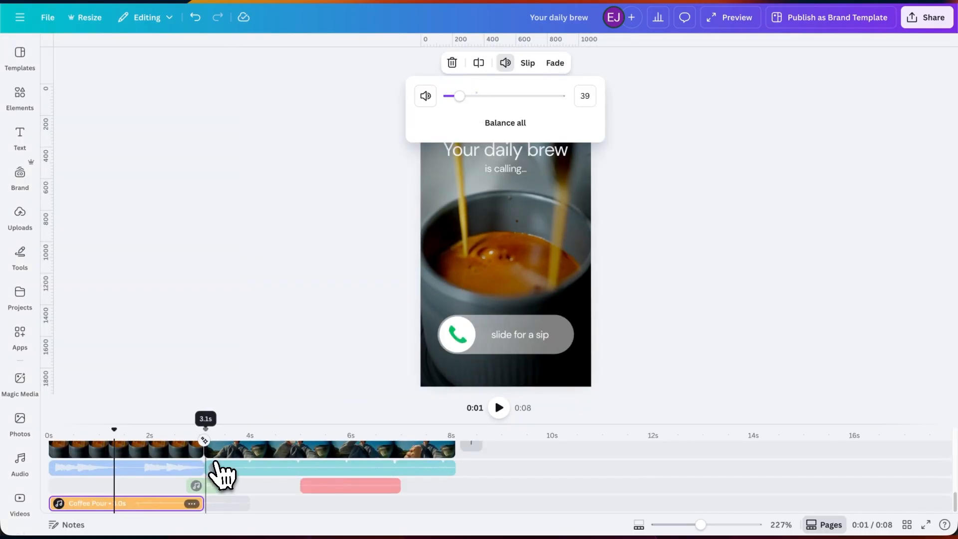
left_click(215, 484)
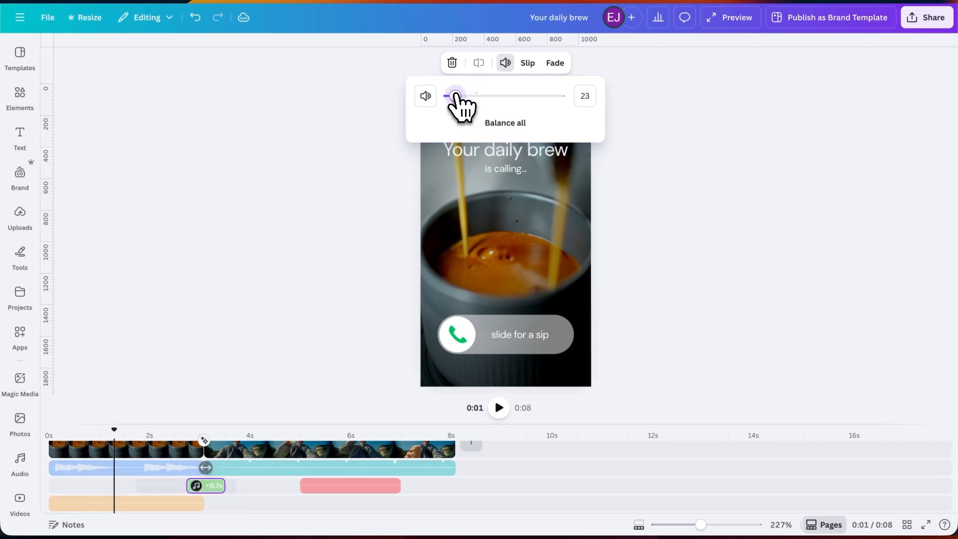
left_click(279, 468)
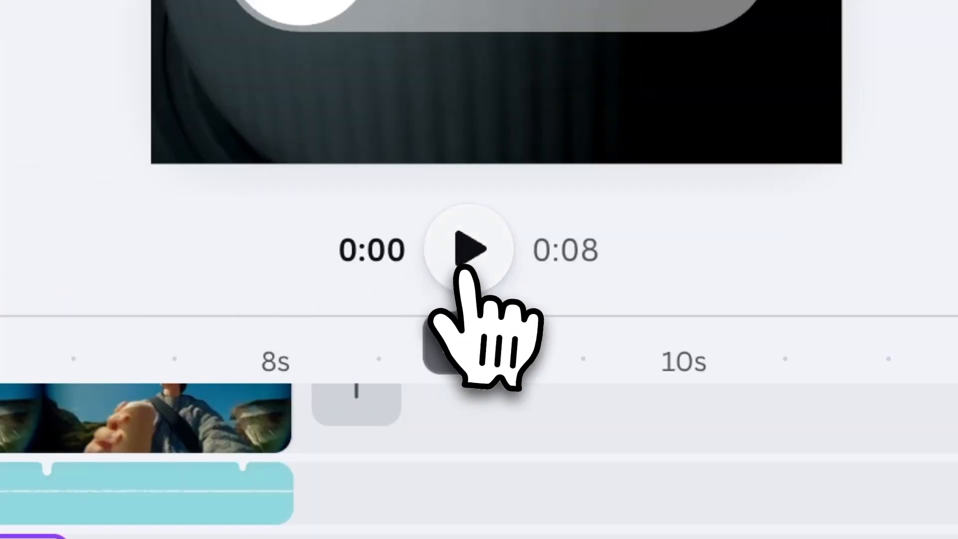
left_click(499, 407)
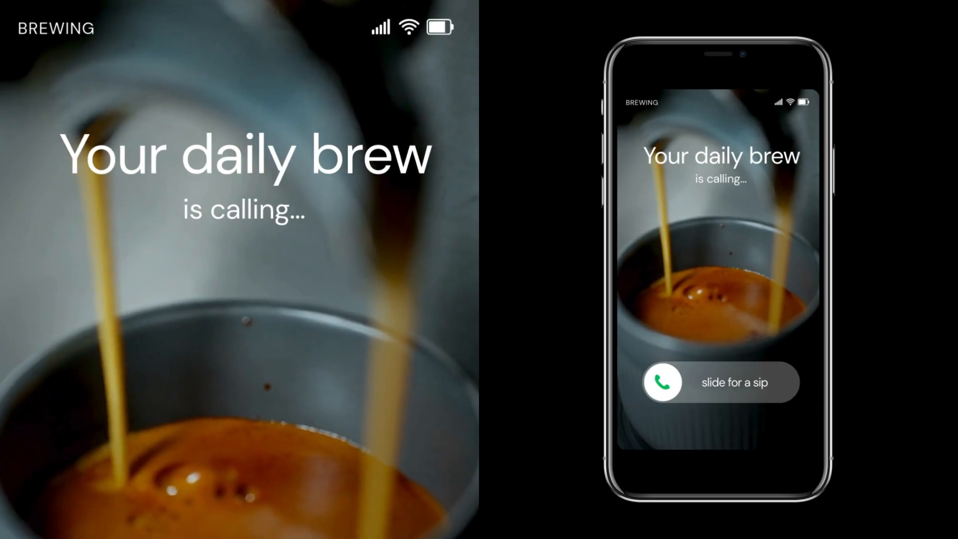